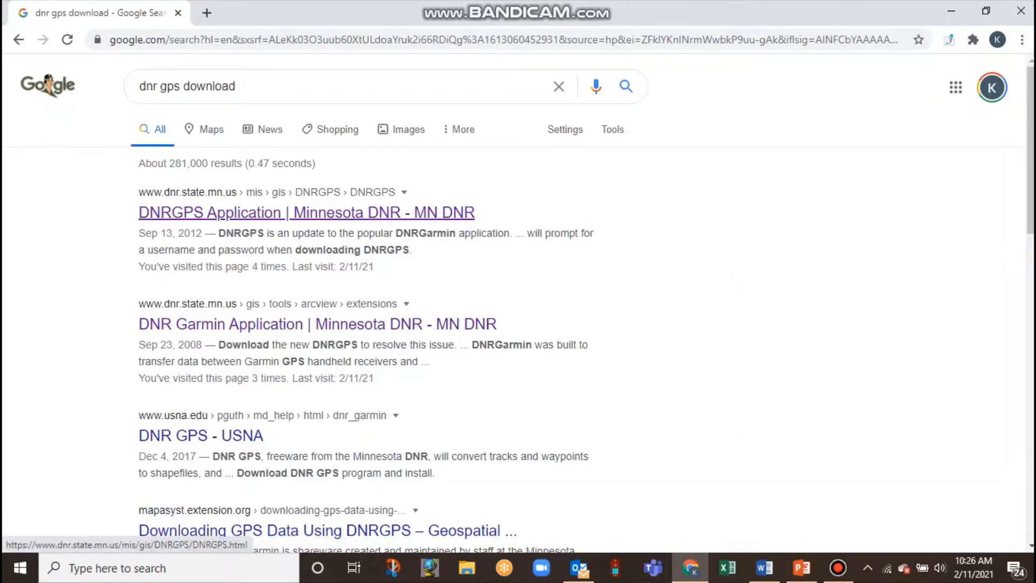
Step: Open the Minnesota DNR DNRGPS Application page and download the DNRGPS for ArcMap 10.2+ ZIP file
{"action": "left_click", "coordinate": [307, 212]}
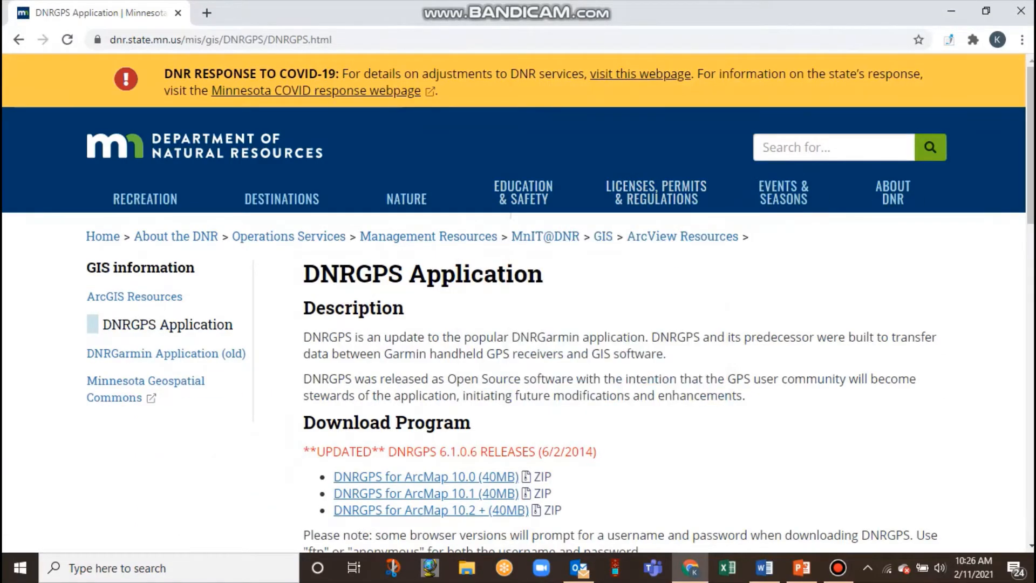
{"action": "scroll", "coordinate": [519, 324], "scroll_direction": "down", "scroll_amount": 3}
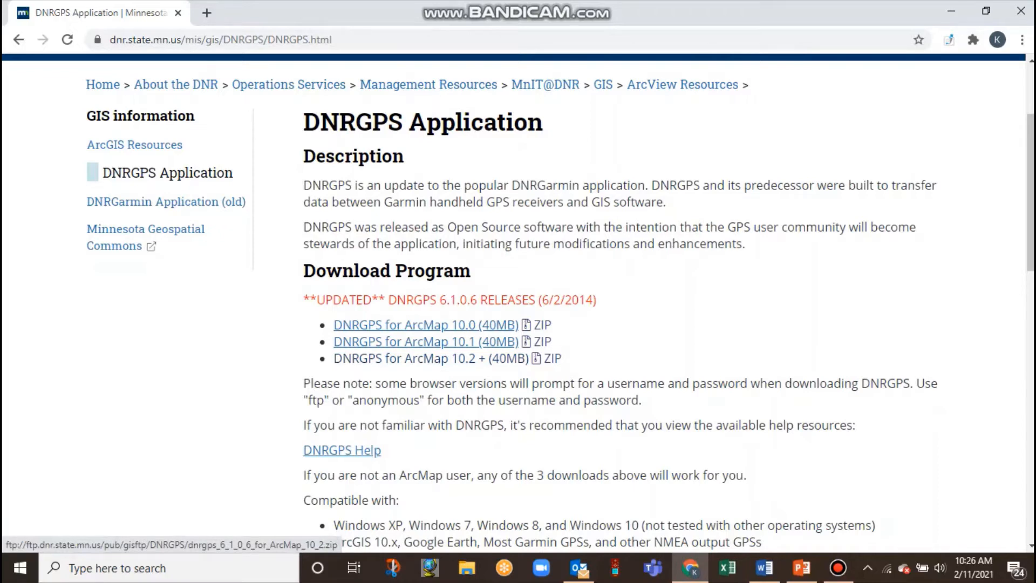
{"action": "left_click", "coordinate": [432, 359]}
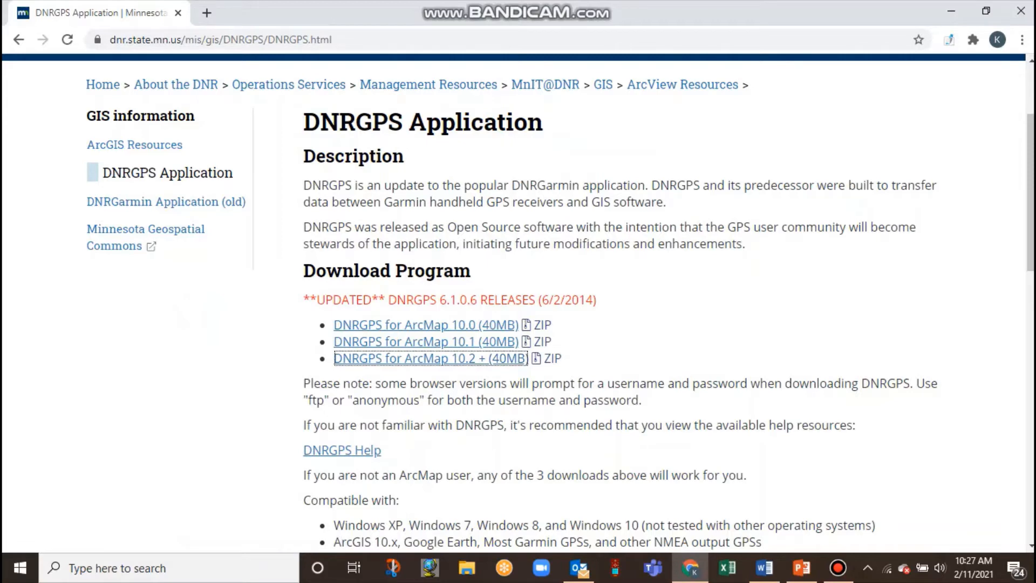
{"action": "right_click", "coordinate": [419, 359]}
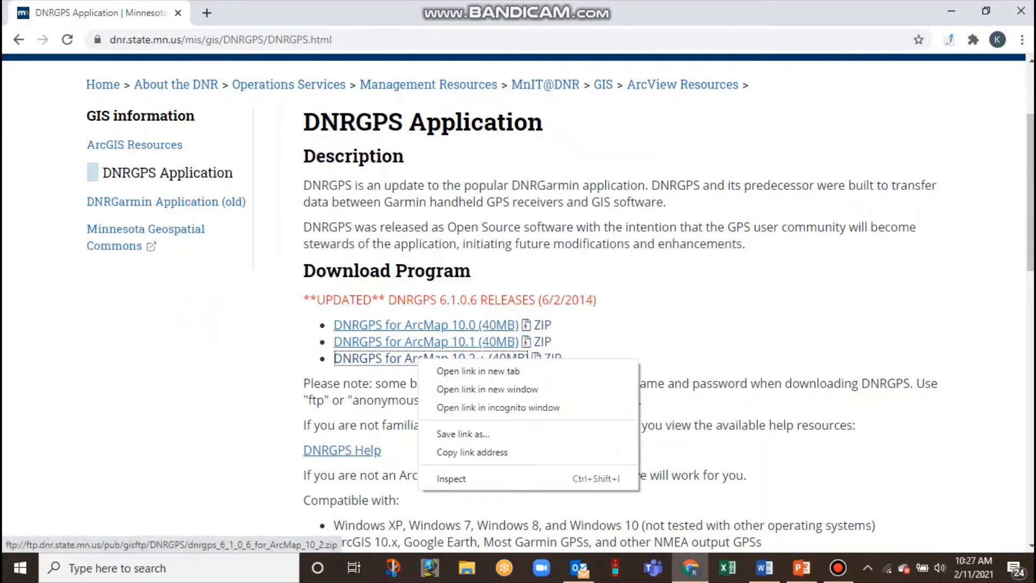
{"action": "key", "text": "Return"}
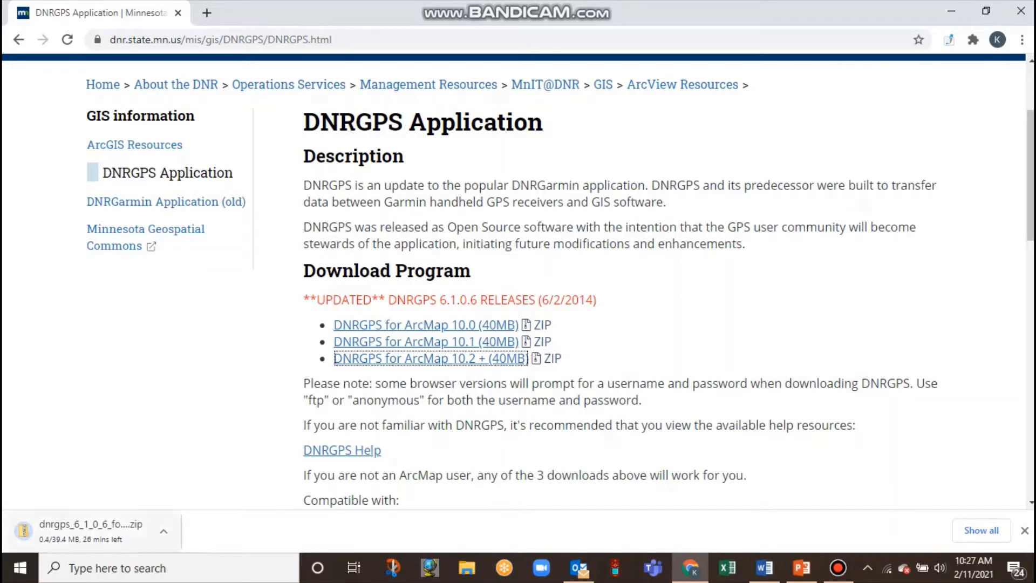
Step: Set the downloaded ZIP to open when done and look through the contents of its dnrgps folder
{"action": "left_click", "coordinate": [163, 531]}
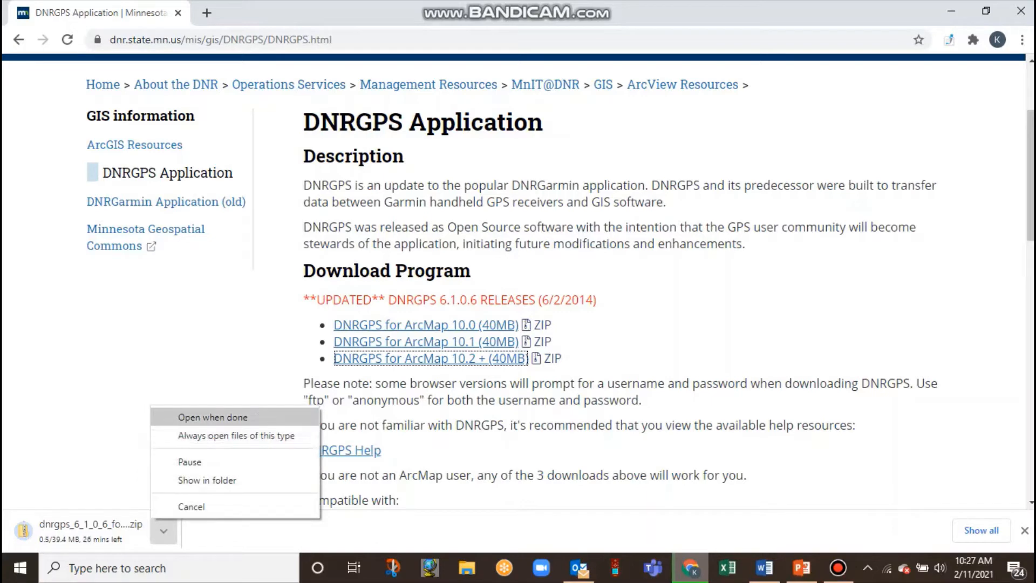
{"action": "left_click", "coordinate": [213, 417]}
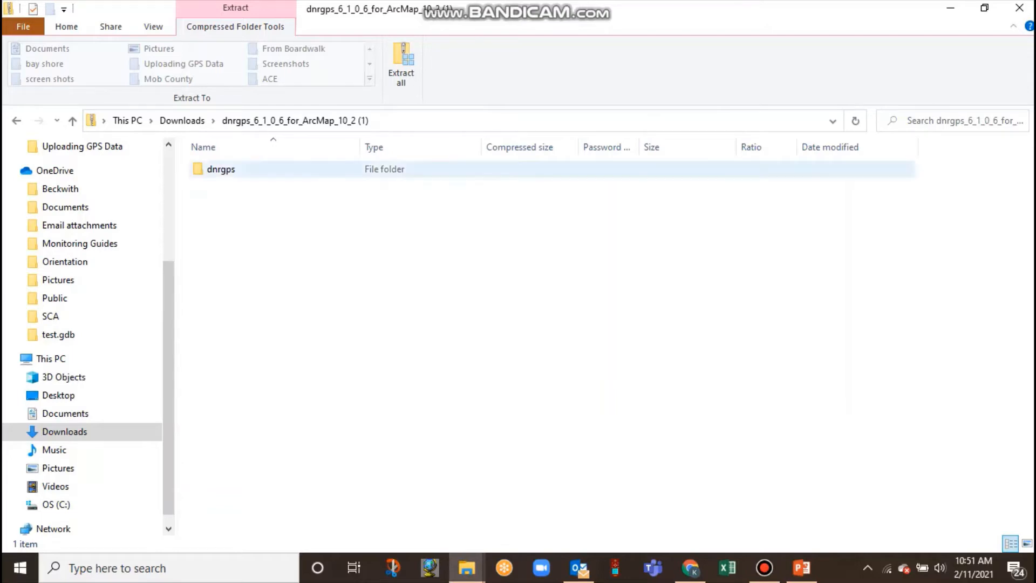
{"action": "key", "text": "Return"}
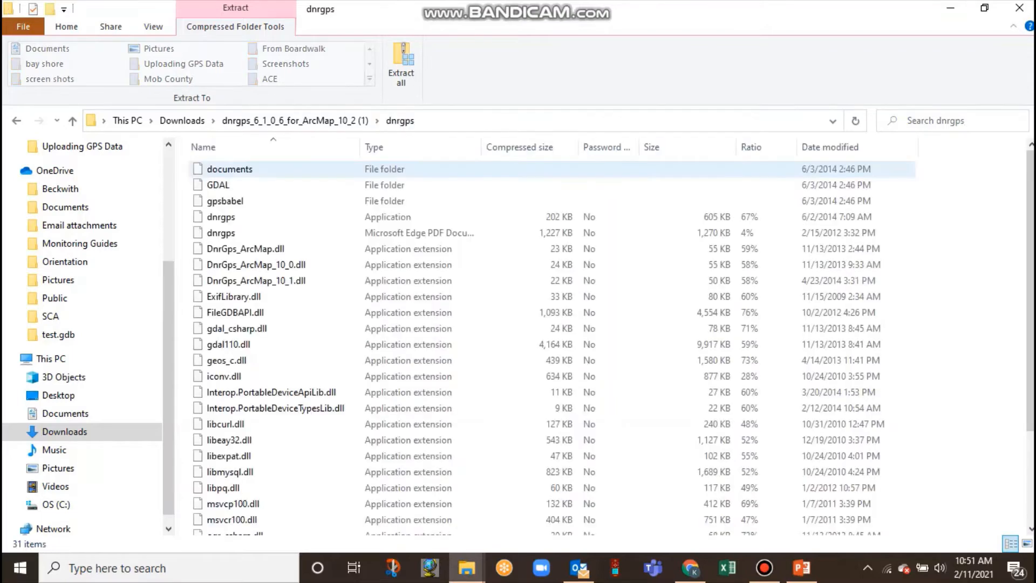
{"action": "scroll", "coordinate": [550, 345], "scroll_direction": "down", "scroll_amount": 3}
{"action": "scroll", "coordinate": [551, 346], "scroll_direction": "up", "scroll_amount": 3}
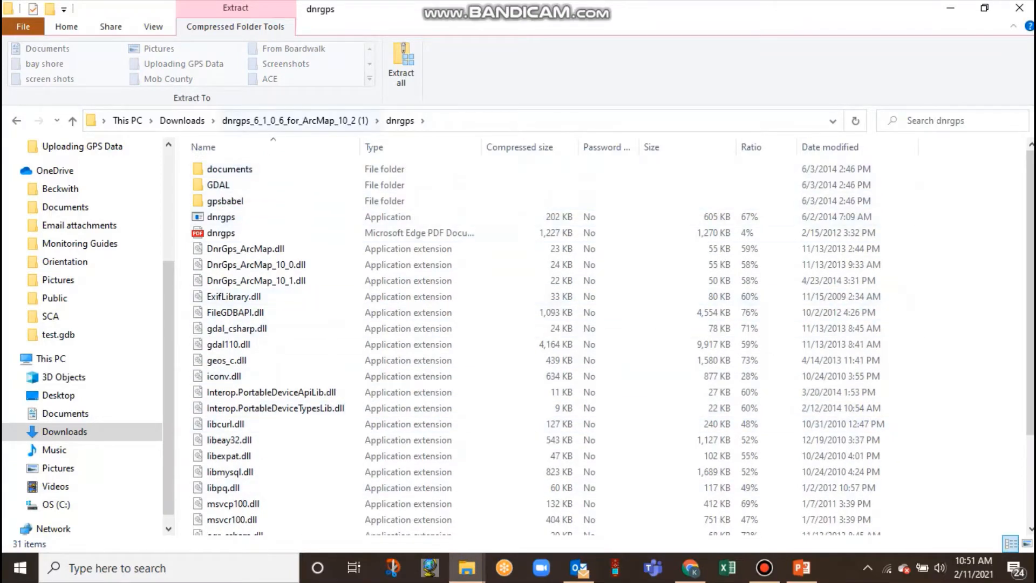
Step: Extract the dnrgps_6_1_0_6_for_ArcMap_10_2 (1) archive to its default Downloads location and launch the dnrgps application from the extracted folder
{"action": "left_click", "coordinate": [295, 120]}
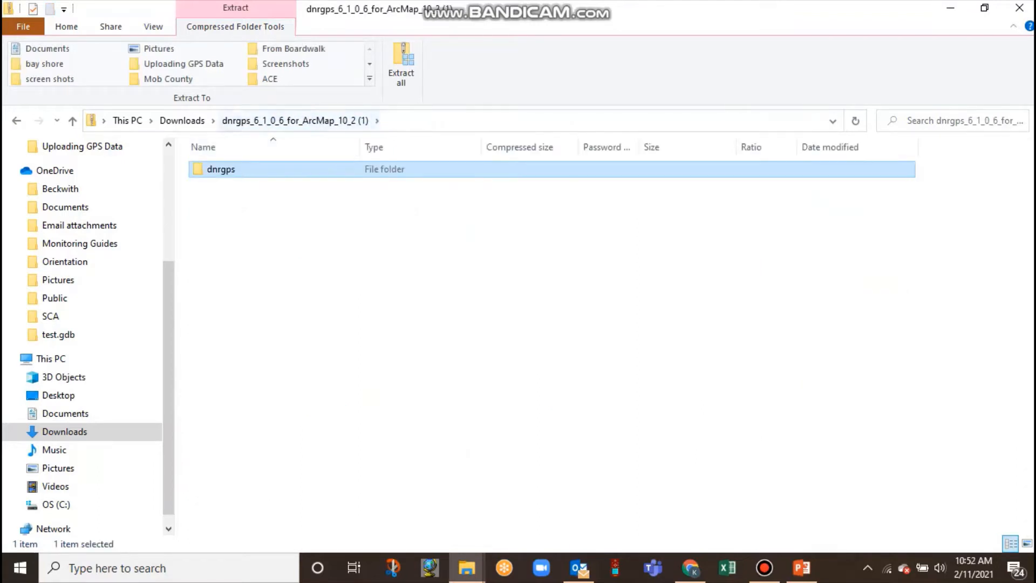
{"action": "left_click", "coordinate": [182, 121]}
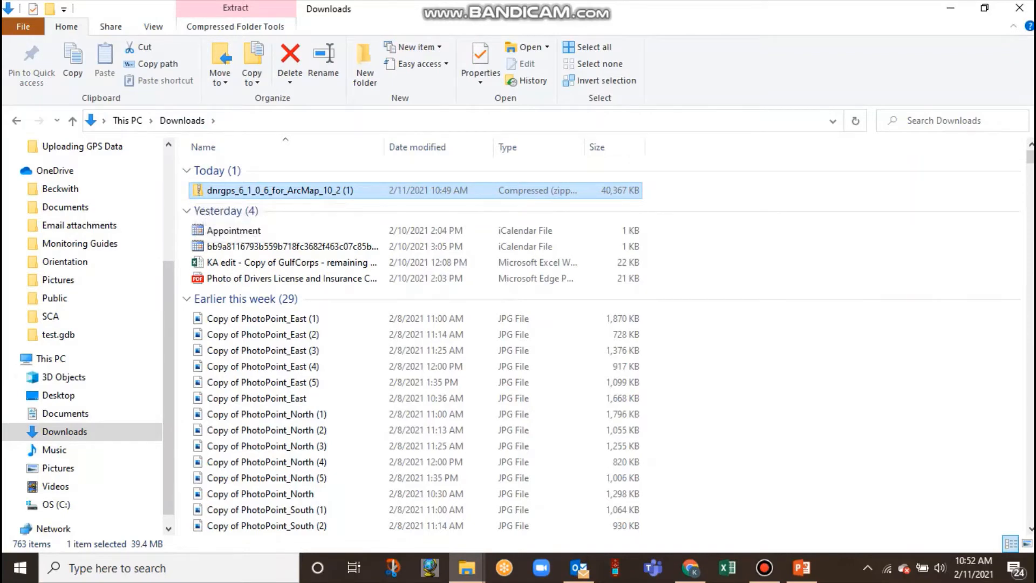
{"action": "right_click", "coordinate": [206, 191]}
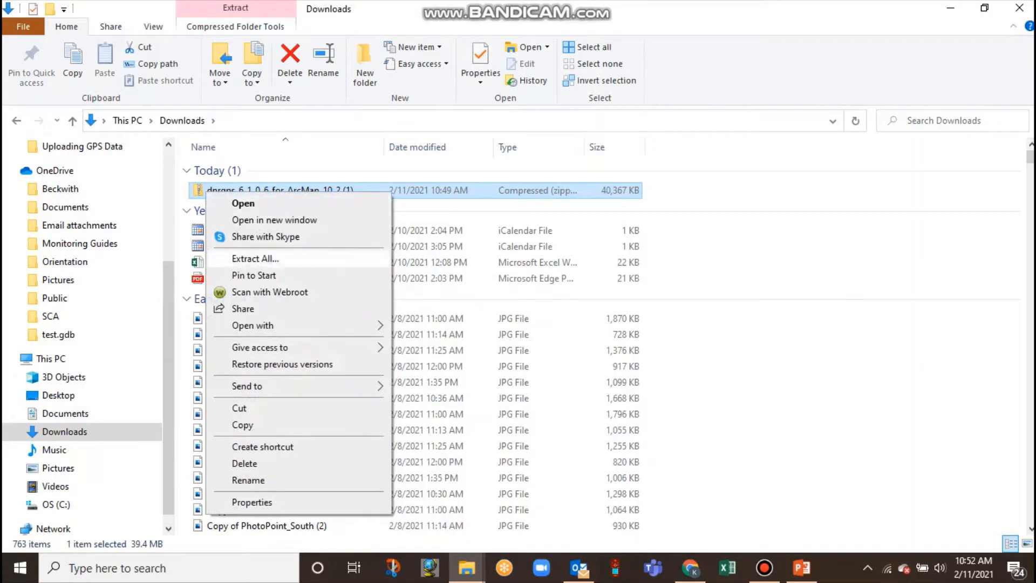
{"action": "left_click", "coordinate": [256, 259]}
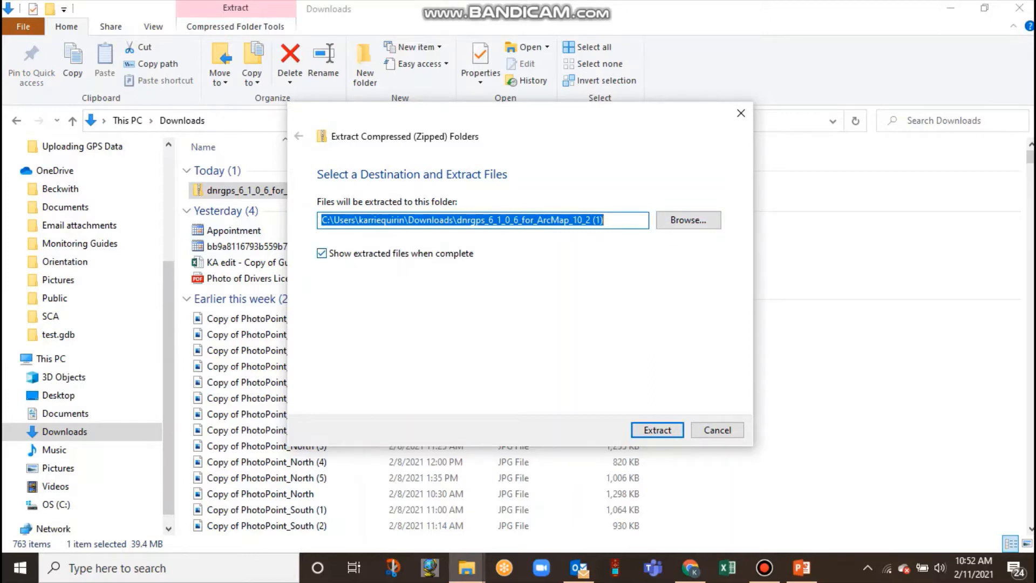
{"action": "key", "text": "Return"}
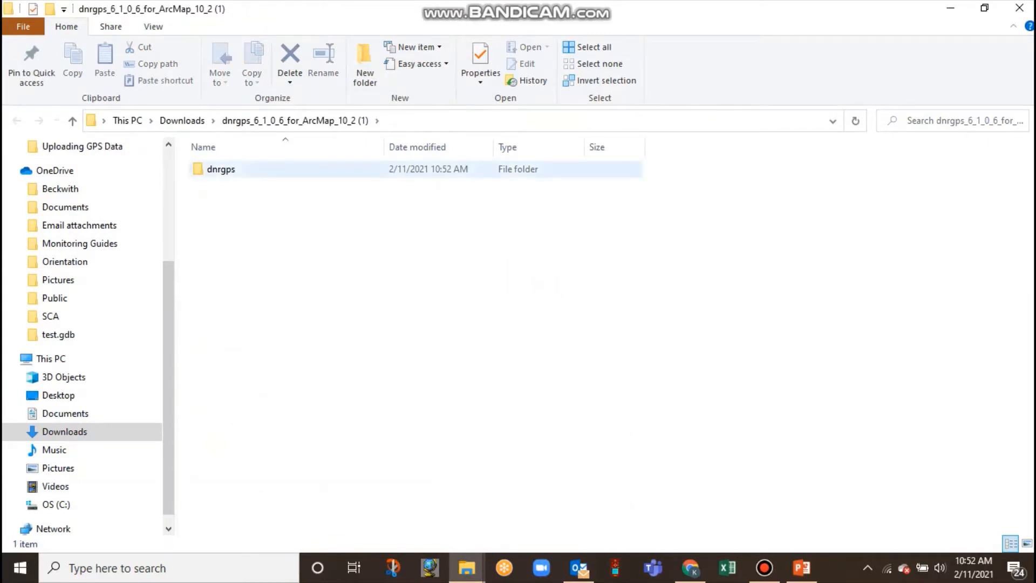
{"action": "double_click", "coordinate": [221, 169]}
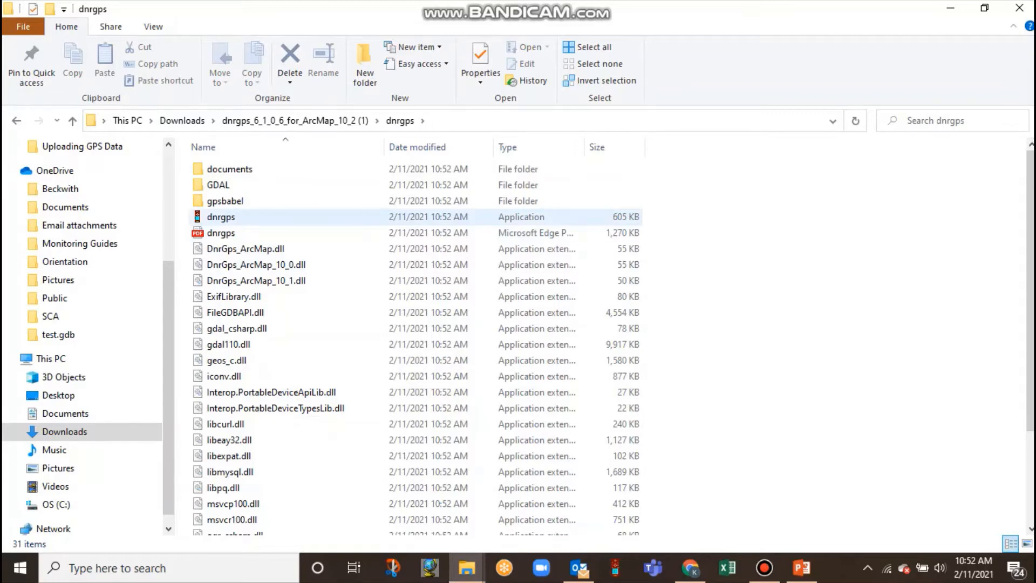
{"action": "double_click", "coordinate": [221, 217]}
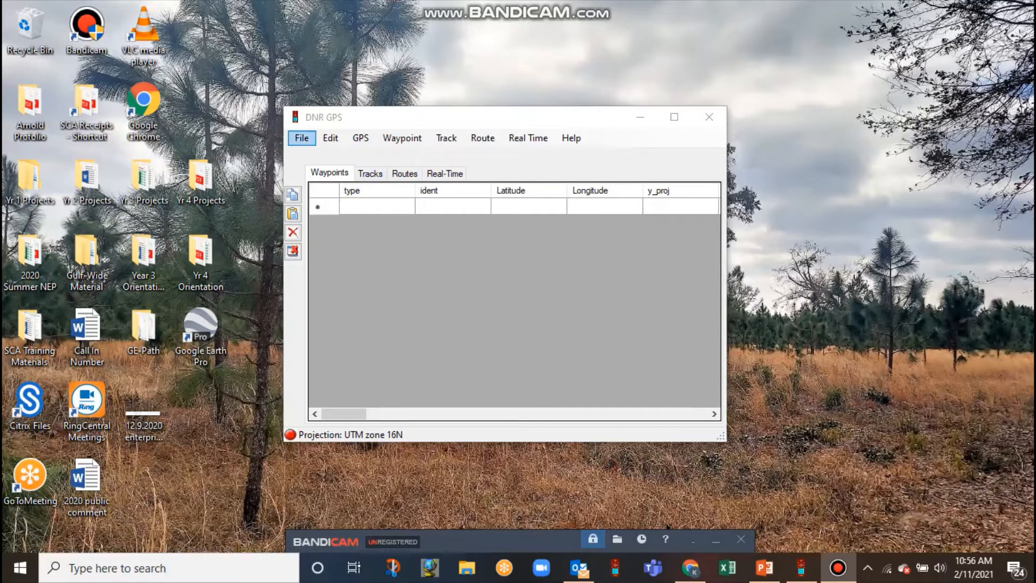
Step: Set the projection to UTM zone 16N with the WGS 84 datum and POSC code 32616
{"action": "left_click", "coordinate": [301, 137]}
{"action": "left_click", "coordinate": [301, 137]}
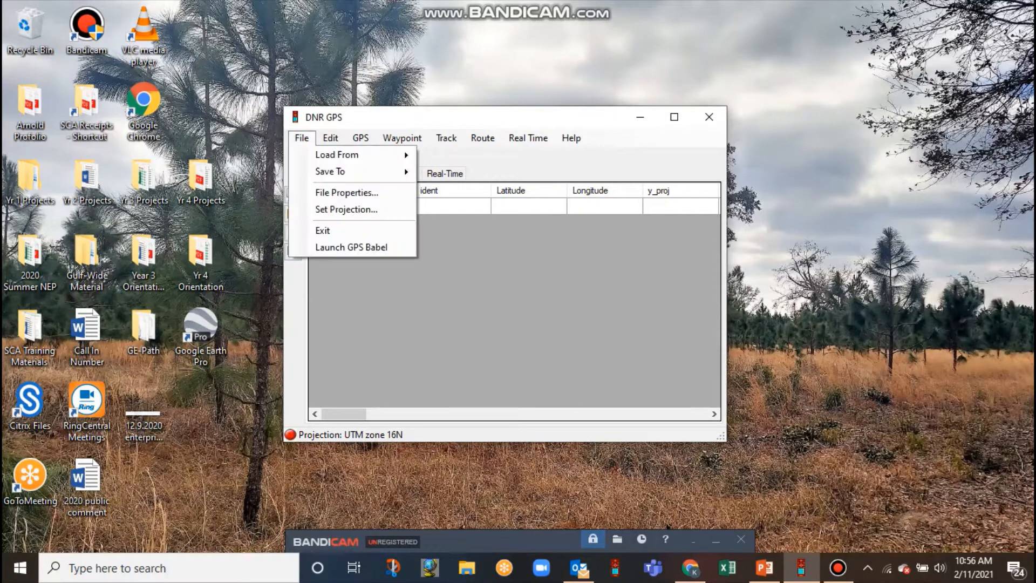
{"action": "left_click", "coordinate": [346, 210]}
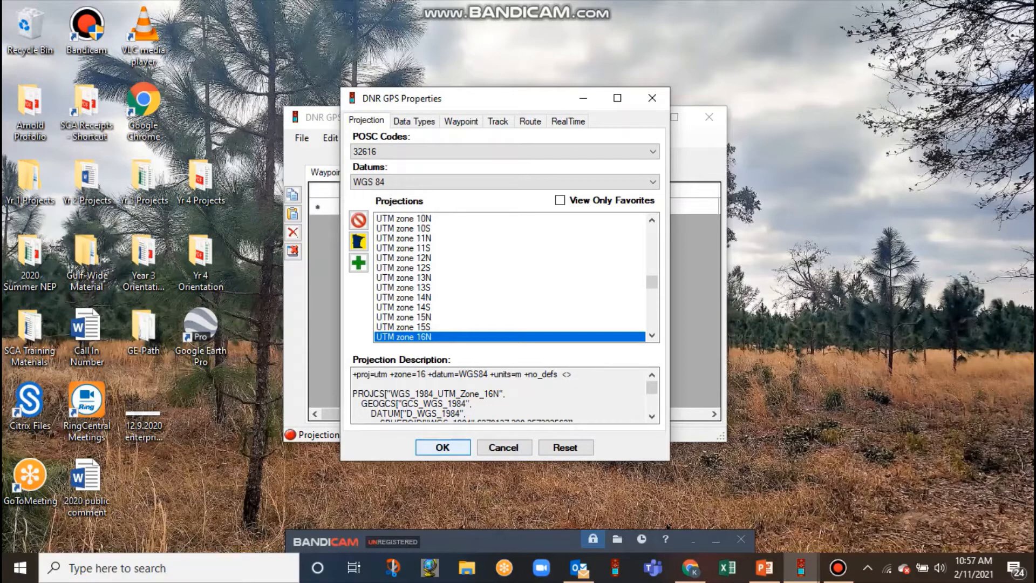
{"action": "key", "text": "Return"}
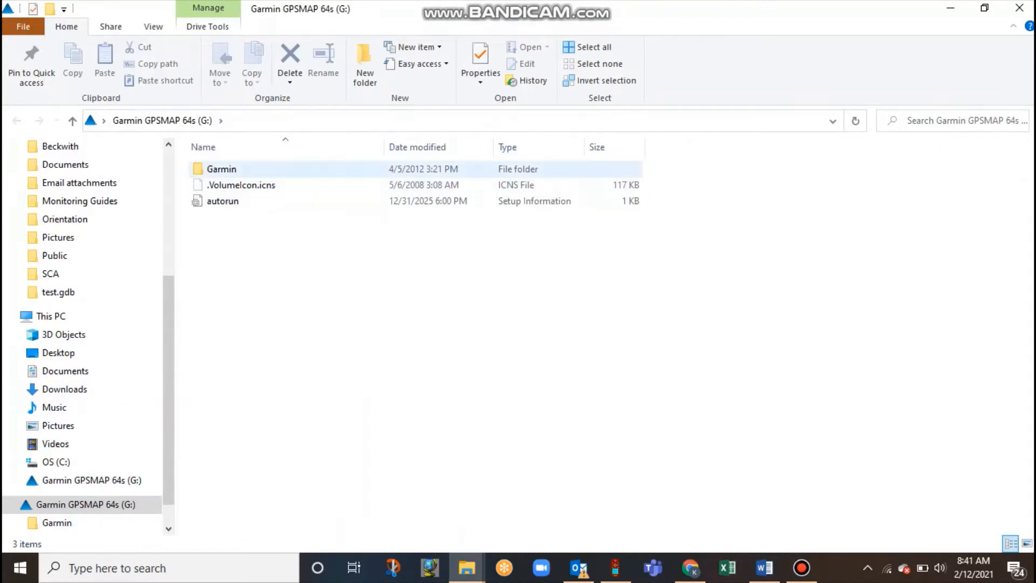
Step: Close the Garmin GPSMAP 64s drive window and connect DNR GPS to the plugged-in receiver with Find GPS
{"action": "left_click", "coordinate": [1019, 8]}
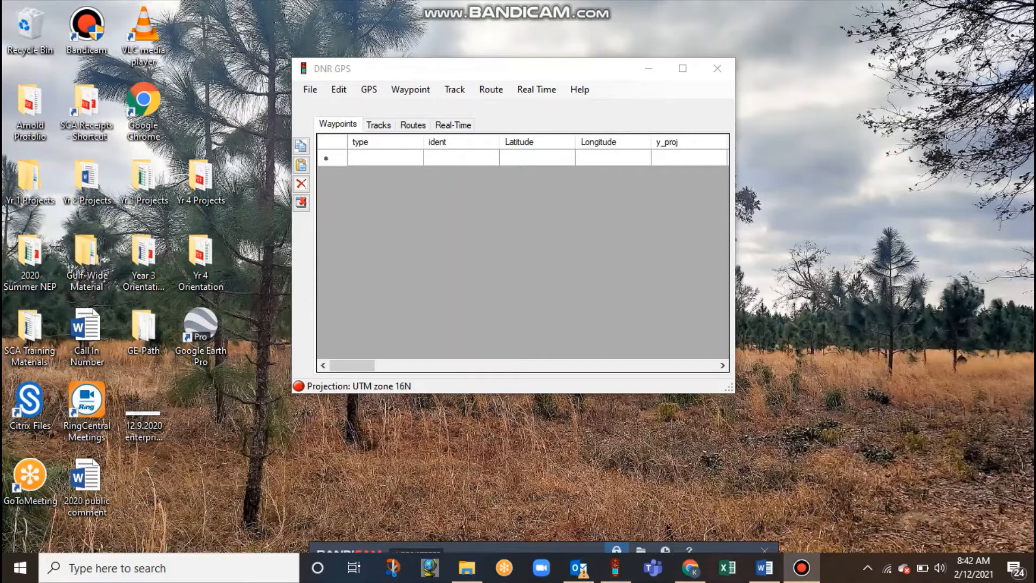
{"action": "left_click", "coordinate": [411, 89]}
{"action": "left_click", "coordinate": [411, 89]}
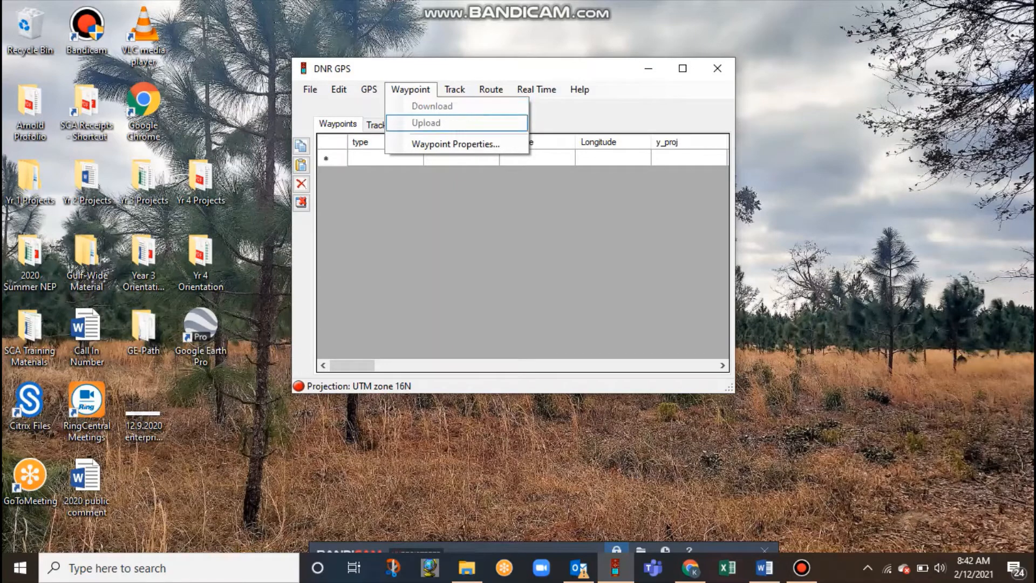
{"action": "key", "text": "Escape"}
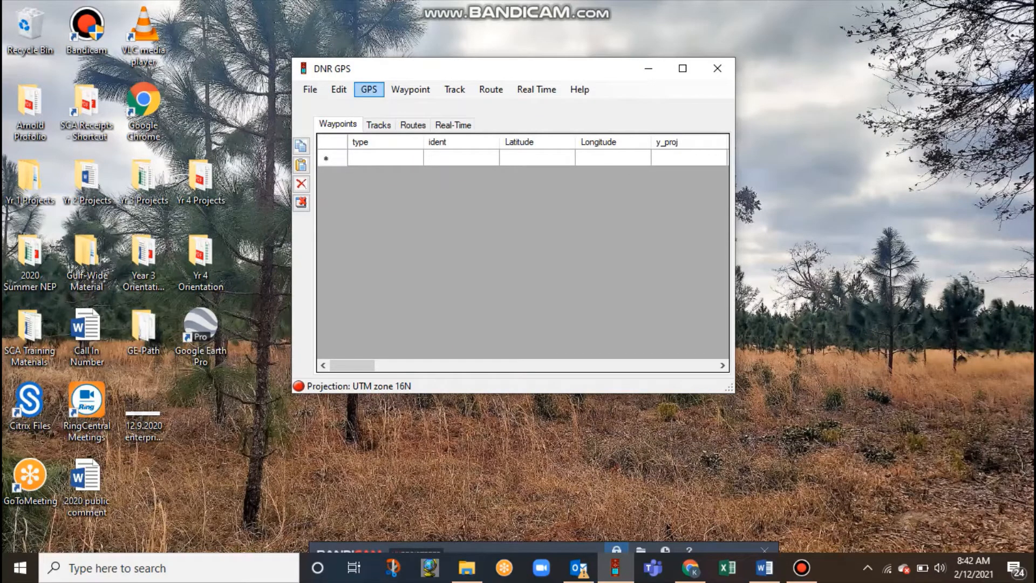
{"action": "key", "text": "Down"}
{"action": "key", "text": "Down"}
{"action": "key", "text": "Down"}
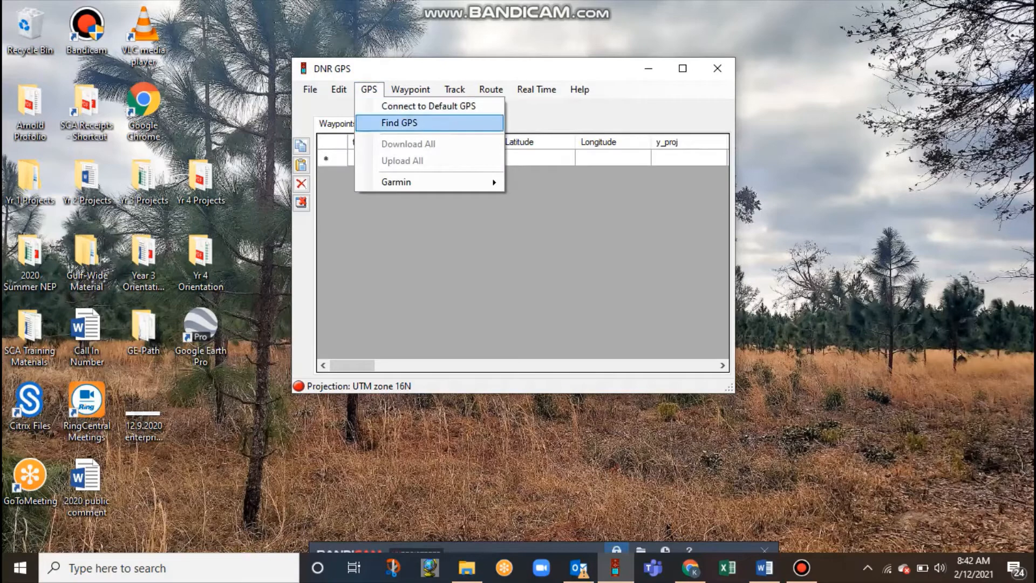
{"action": "key", "text": "Return"}
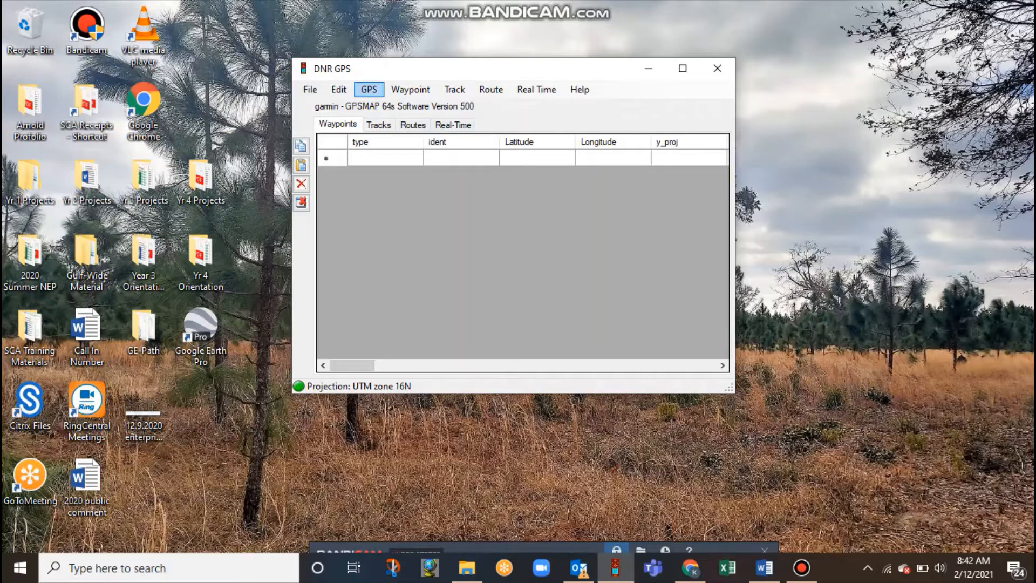
Step: Examine the GPX files offered for downloading all data from the GPS, then cancel without downloading
{"action": "left_click", "coordinate": [369, 89]}
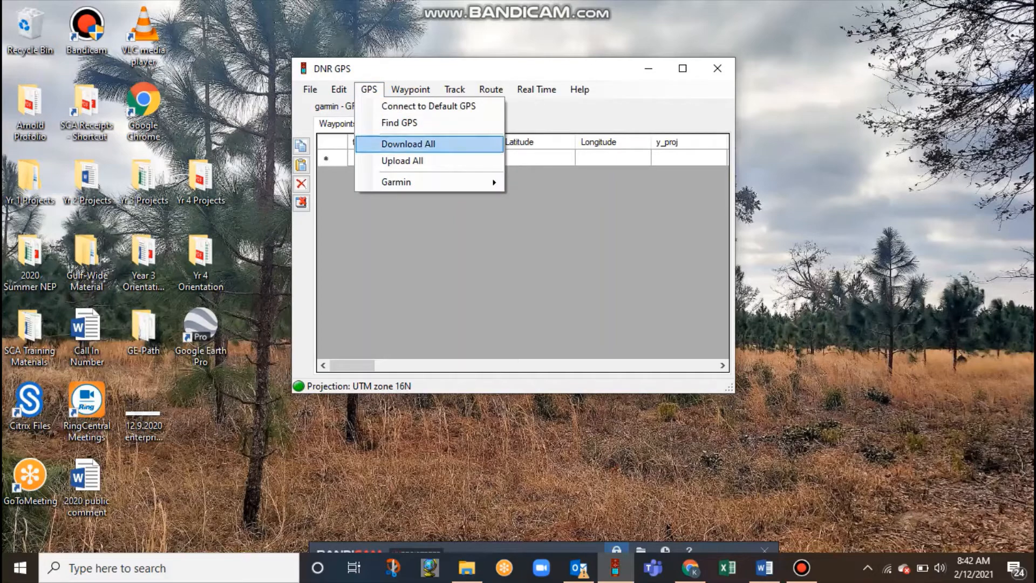
{"action": "left_click", "coordinate": [408, 144]}
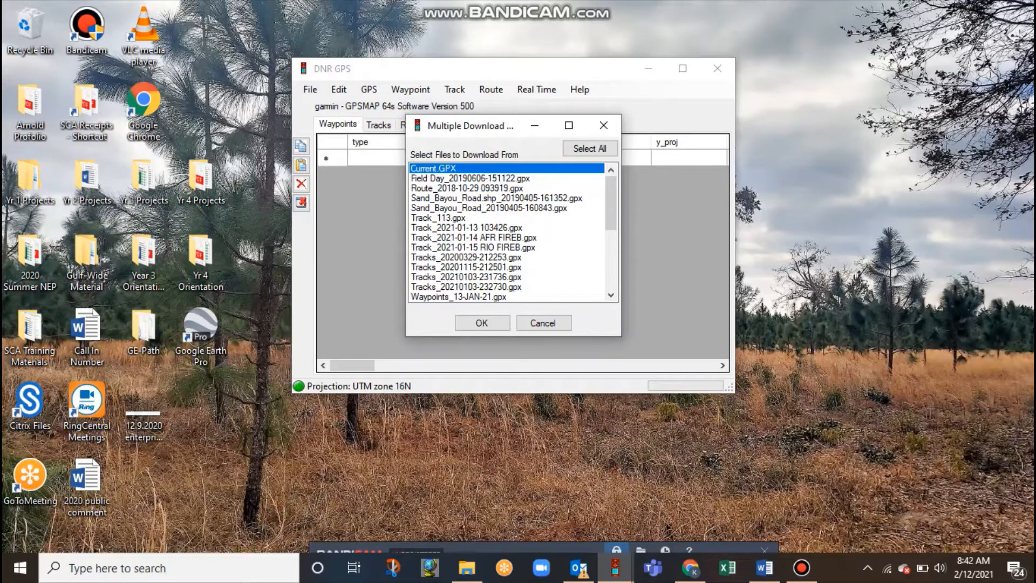
{"action": "scroll", "coordinate": [508, 232], "scroll_direction": "down", "scroll_amount": 10}
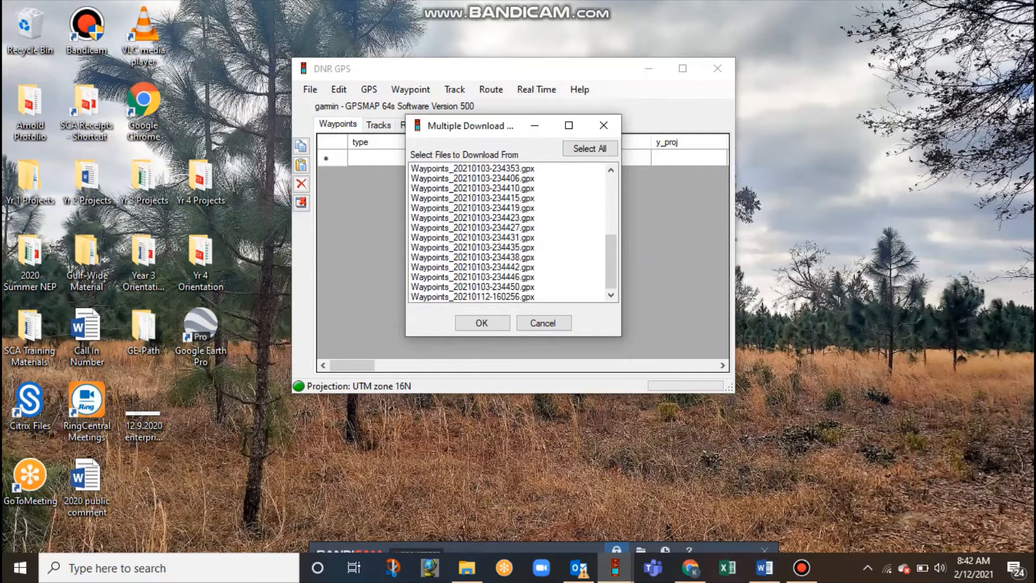
{"action": "left_click", "coordinate": [543, 323]}
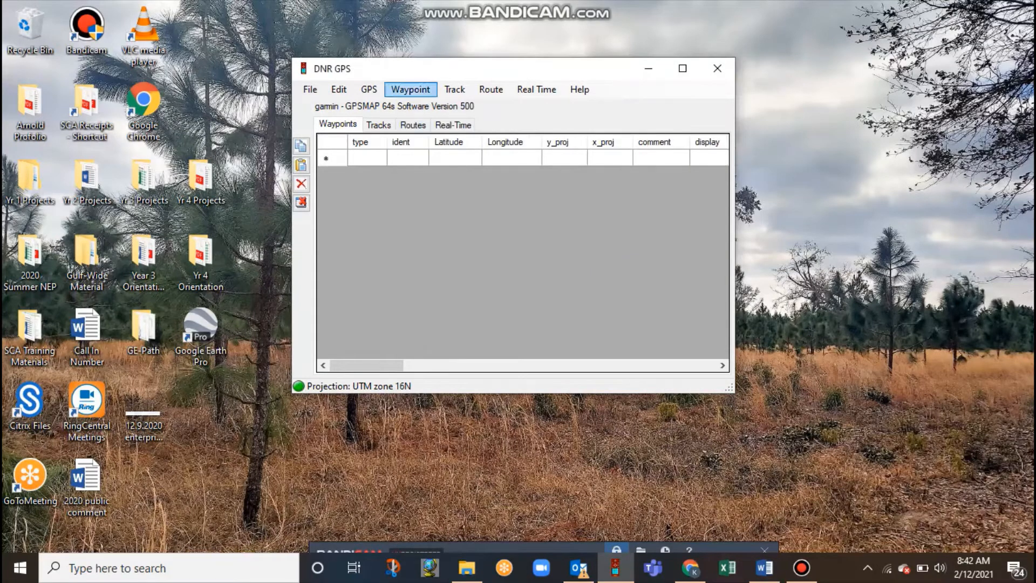
Step: Examine the GPX files offered for the waypoint download, then cancel without downloading
{"action": "left_click", "coordinate": [411, 89]}
{"action": "left_click", "coordinate": [429, 105]}
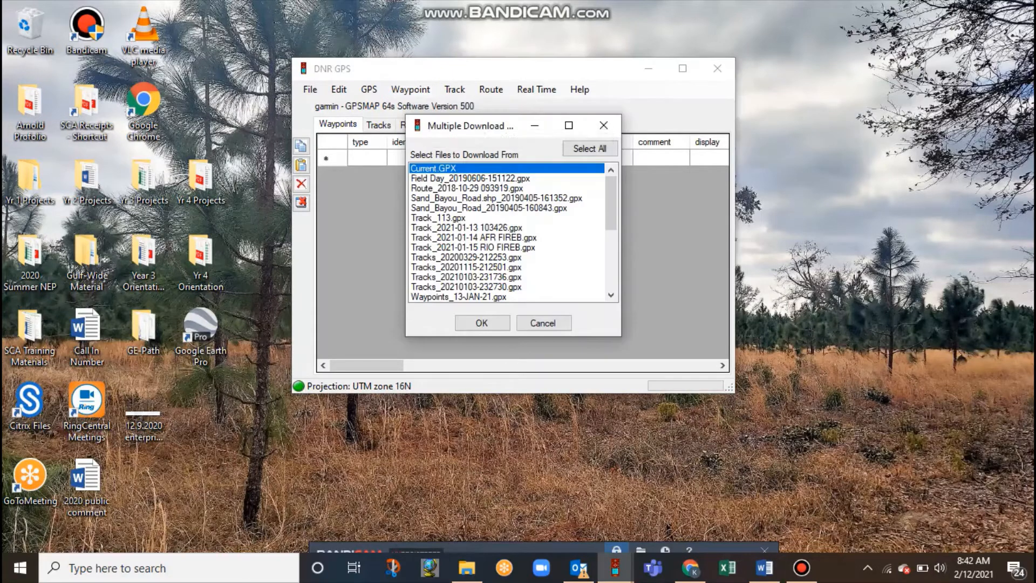
{"action": "scroll", "coordinate": [508, 232], "scroll_direction": "down", "scroll_amount": 1}
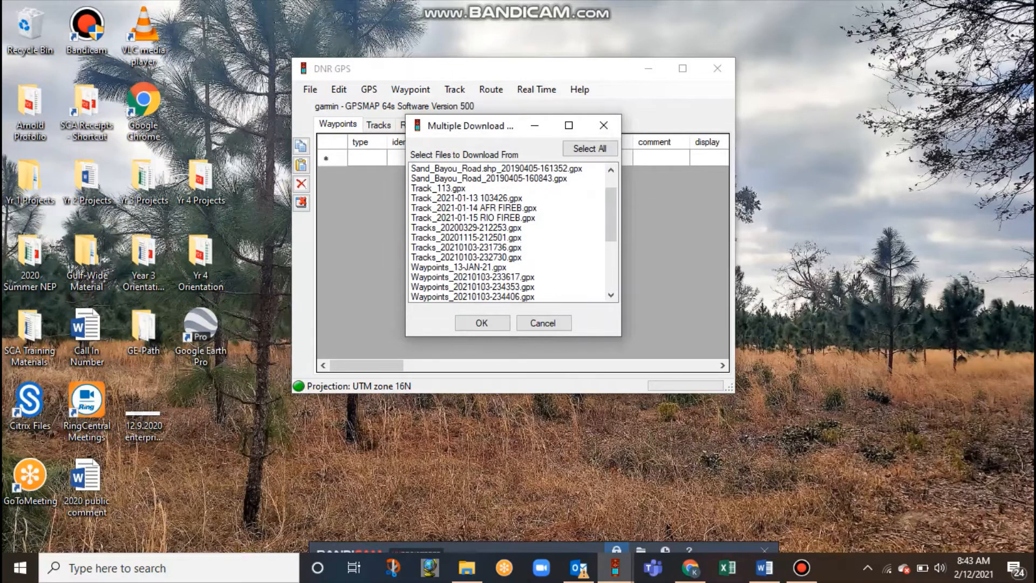
{"action": "left_click", "coordinate": [543, 323]}
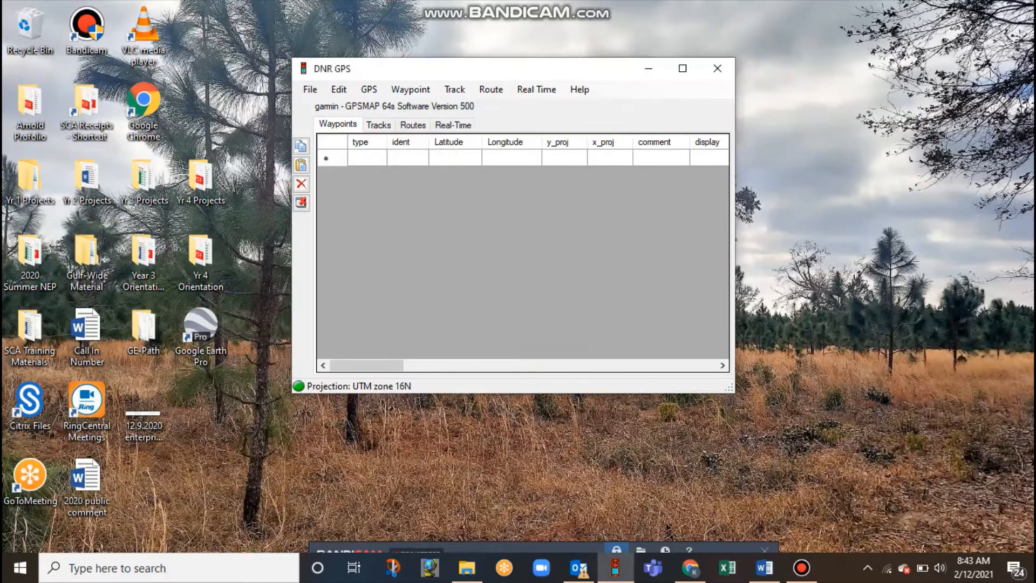
Step: Examine the GPX files offered for the track download, then cancel without downloading
{"action": "left_click", "coordinate": [455, 89]}
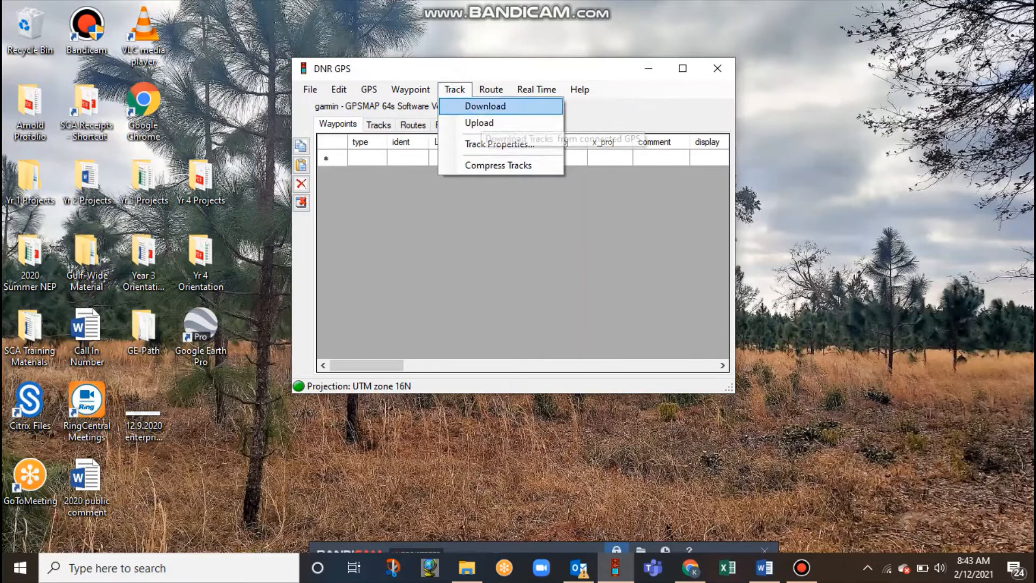
{"action": "left_click", "coordinate": [485, 106]}
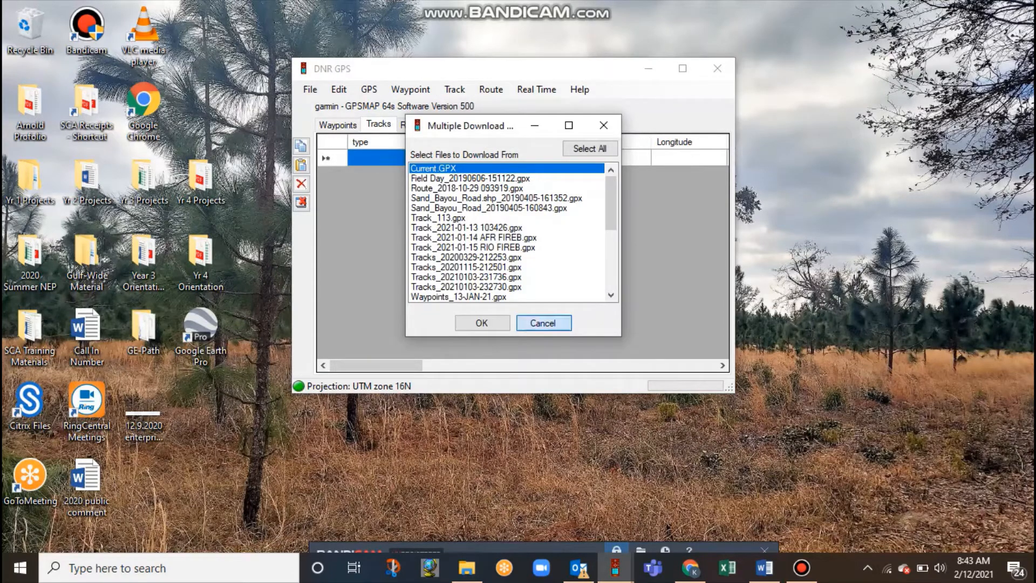
{"action": "left_click", "coordinate": [543, 323]}
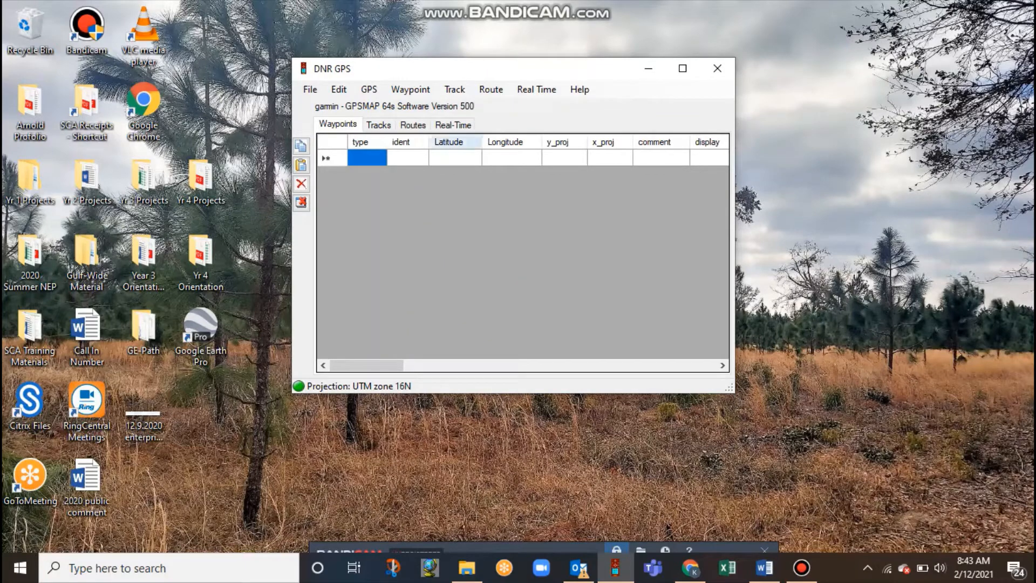
Step: Download the track file Track_2021-01-14 AFR FIREB.gpx from the GPS and select all its rows in the track table
{"action": "left_click", "coordinate": [454, 89]}
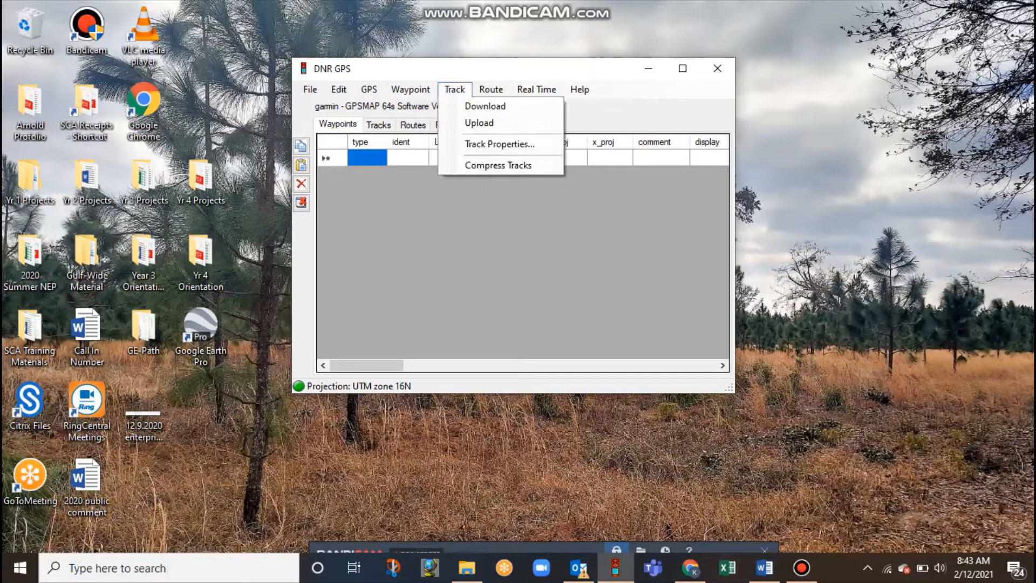
{"action": "left_click", "coordinate": [485, 104]}
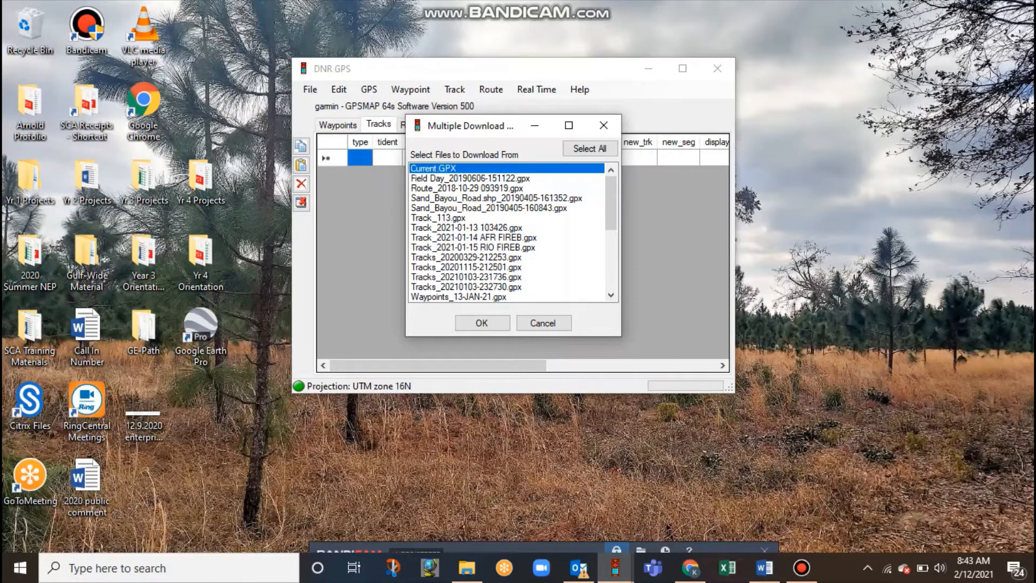
{"action": "left_click", "coordinate": [474, 237]}
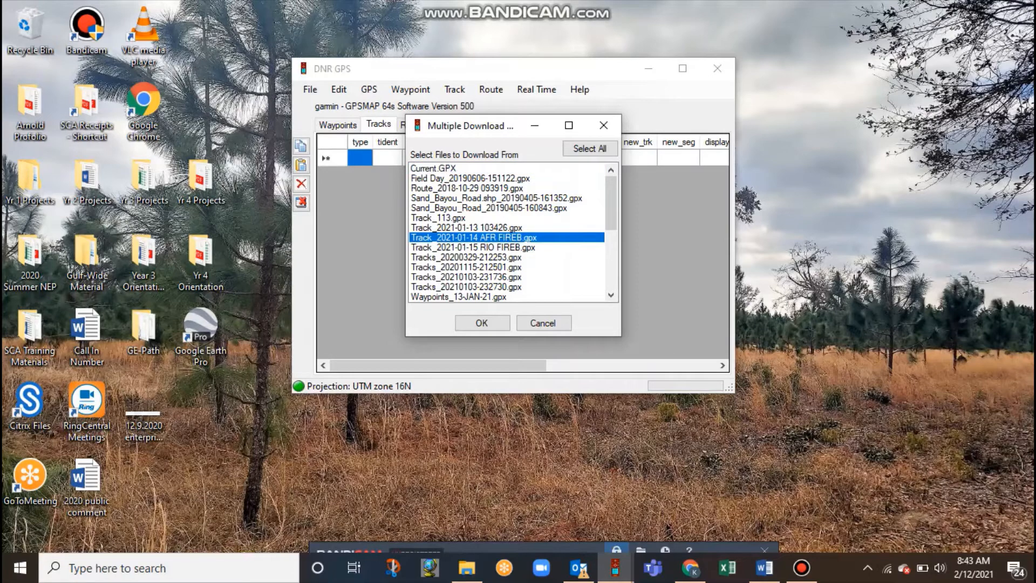
{"action": "left_click", "coordinate": [483, 322]}
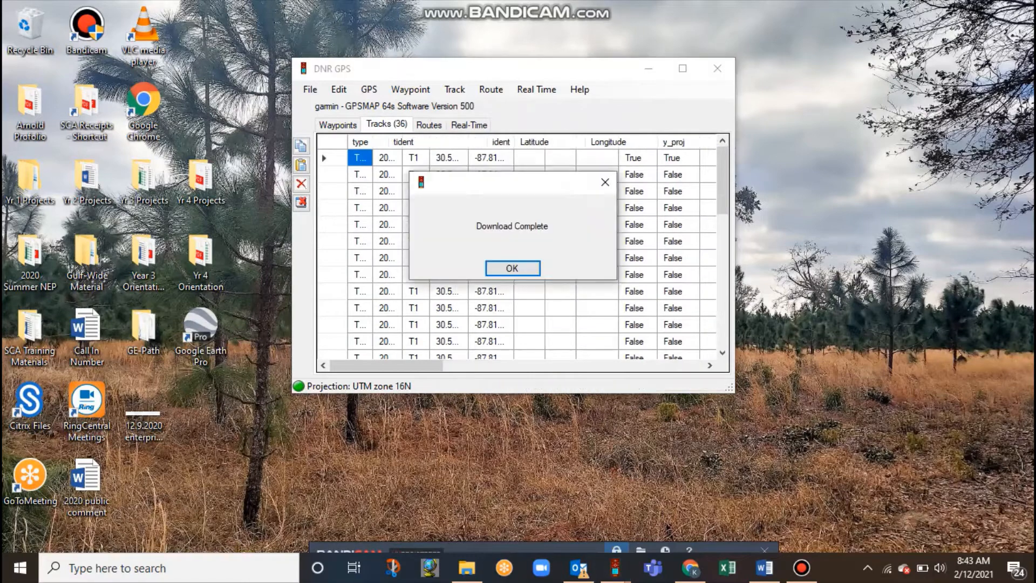
{"action": "key", "text": "Return"}
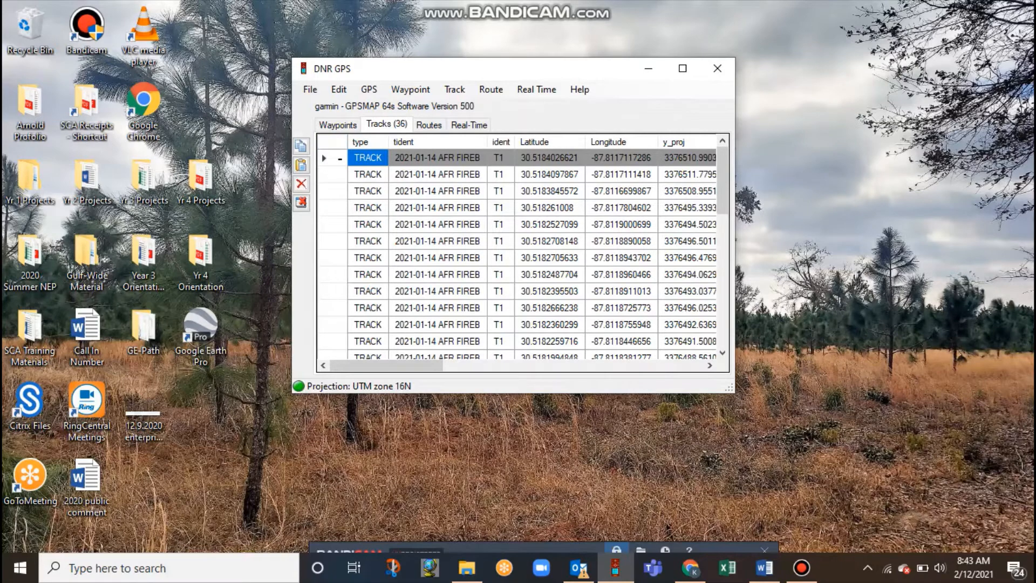
{"action": "left_click", "coordinate": [331, 142]}
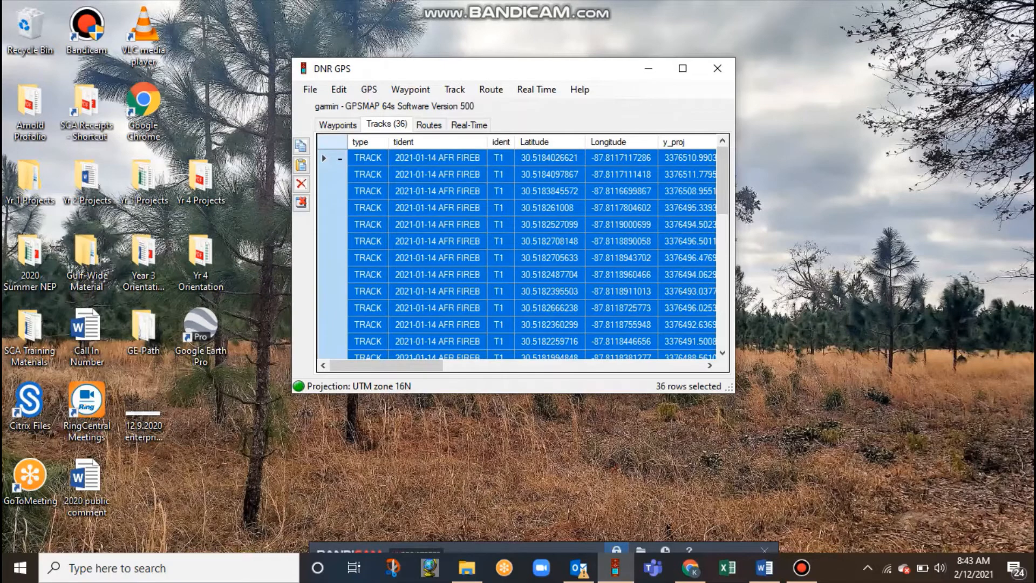
Step: Examine the connections and layers offered for saving the tracks to a database, then cancel without saving
{"action": "left_click", "coordinate": [310, 89]}
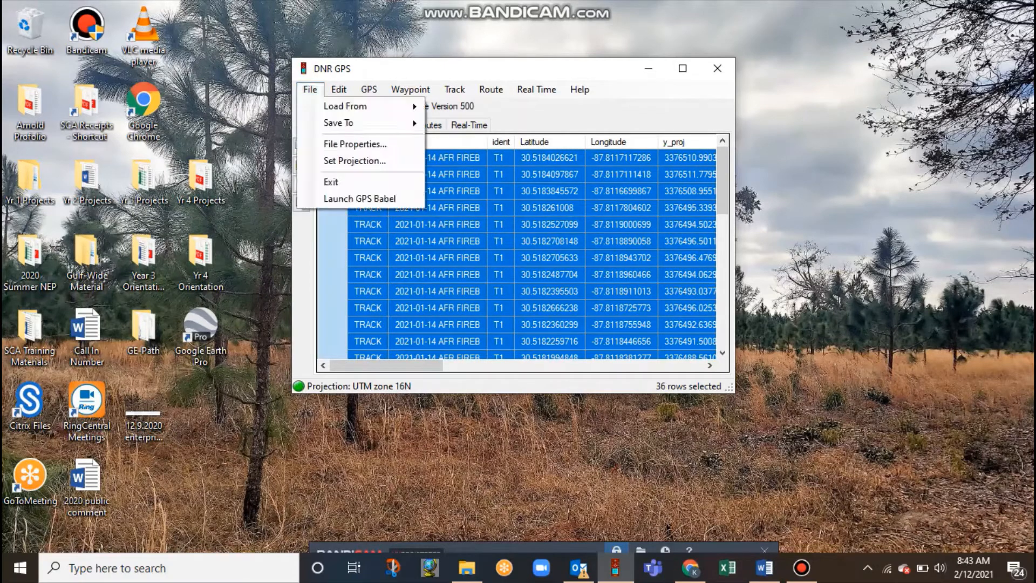
{"action": "mouse_move", "coordinate": [340, 123]}
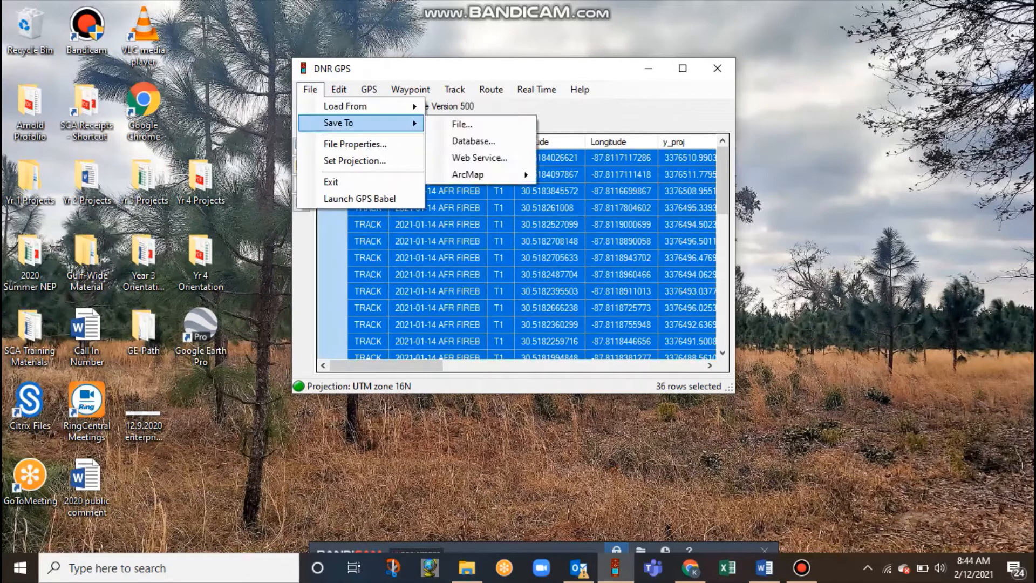
{"action": "left_click", "coordinate": [474, 141]}
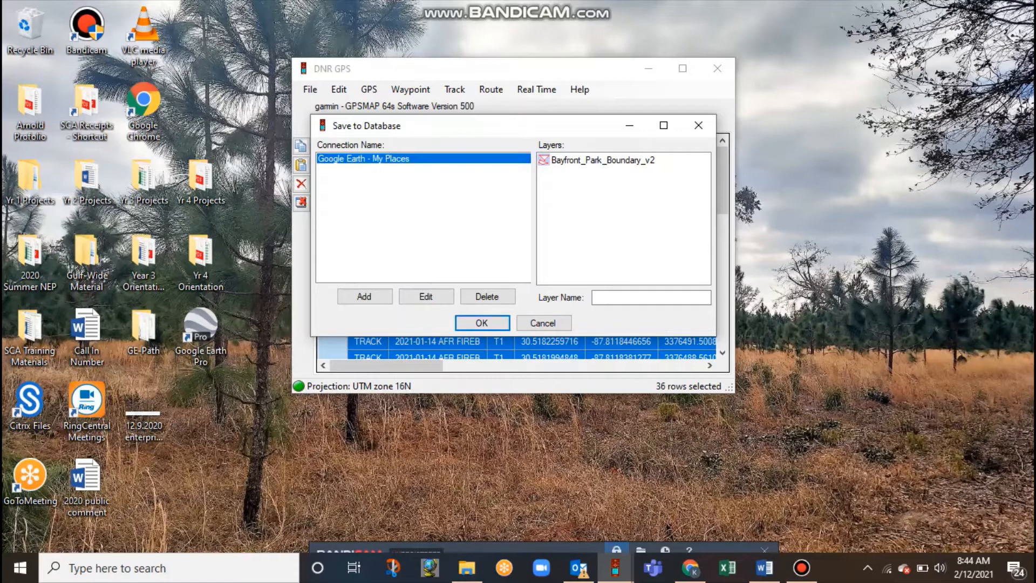
{"action": "left_click", "coordinate": [543, 323]}
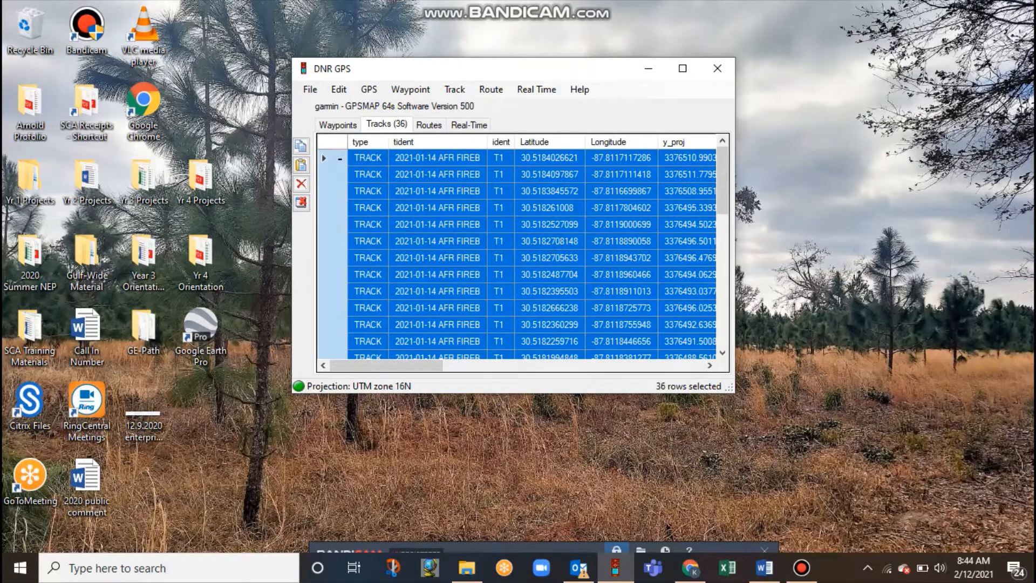
Step: Switch to Google Earth Pro, try saving Bayfront_Park_Boundary_v2 as KML in the bay shore folder, then cancel and close the program
{"action": "double_click", "coordinate": [200, 332]}
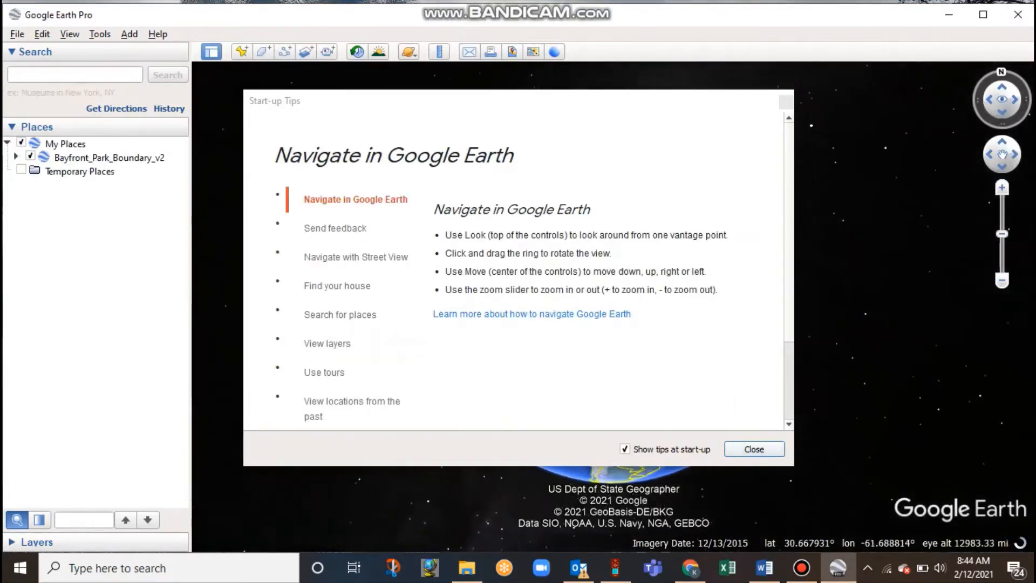
{"action": "key", "text": "Return"}
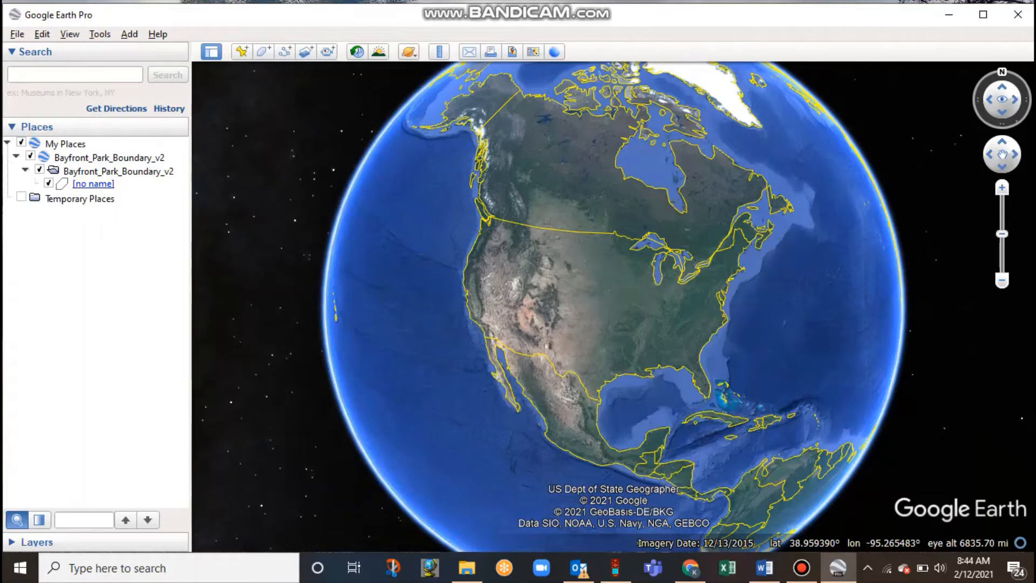
{"action": "right_click", "coordinate": [81, 157]}
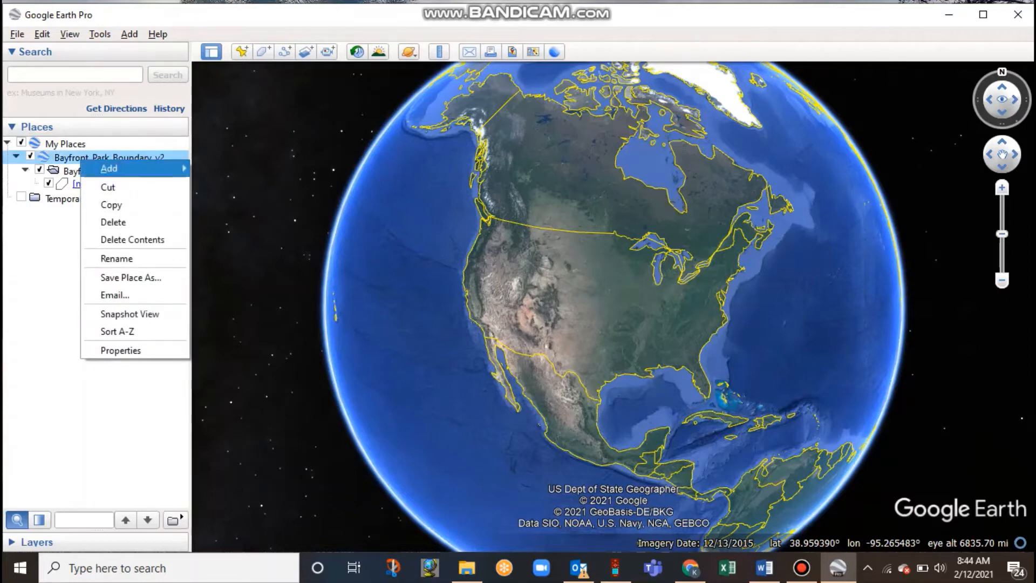
{"action": "left_click", "coordinate": [130, 277]}
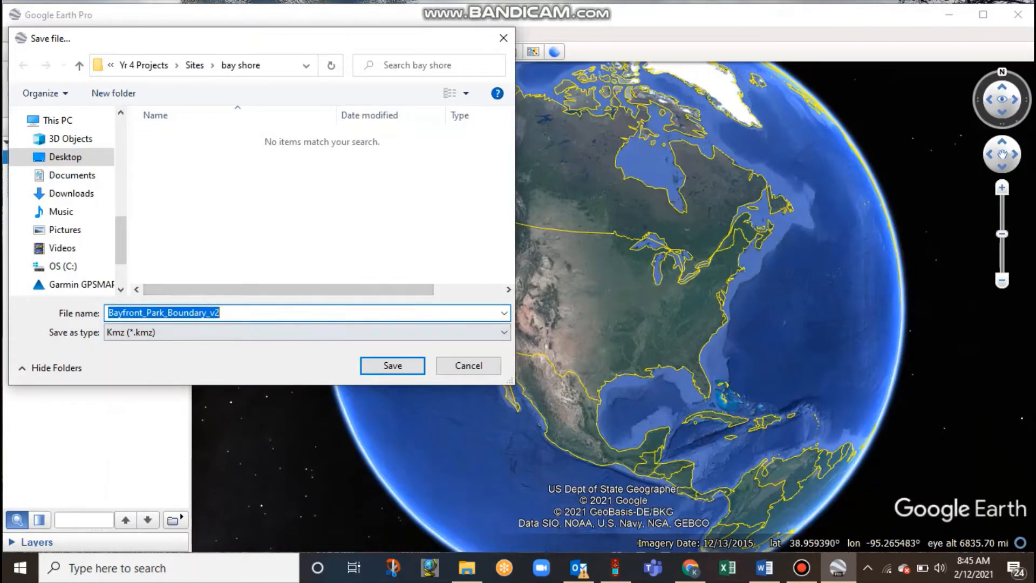
{"action": "left_click", "coordinate": [306, 332]}
{"action": "left_click", "coordinate": [128, 359]}
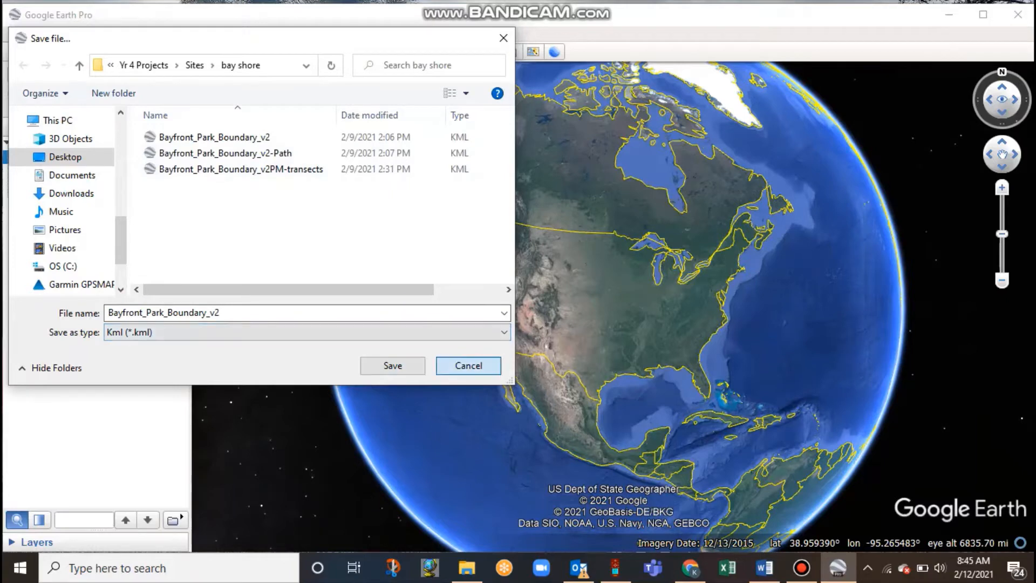
{"action": "left_click", "coordinate": [468, 365]}
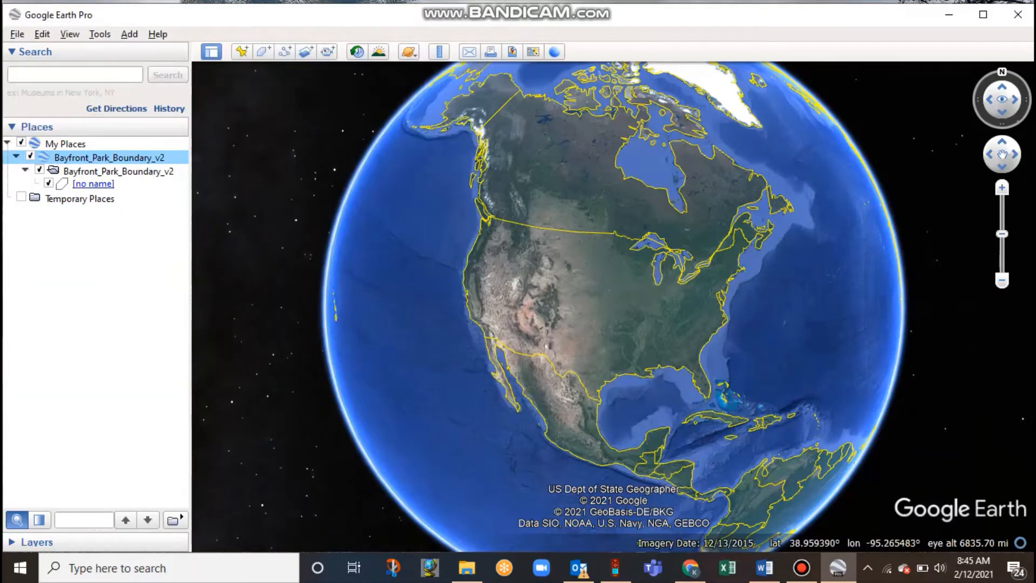
{"action": "left_click", "coordinate": [7, 143]}
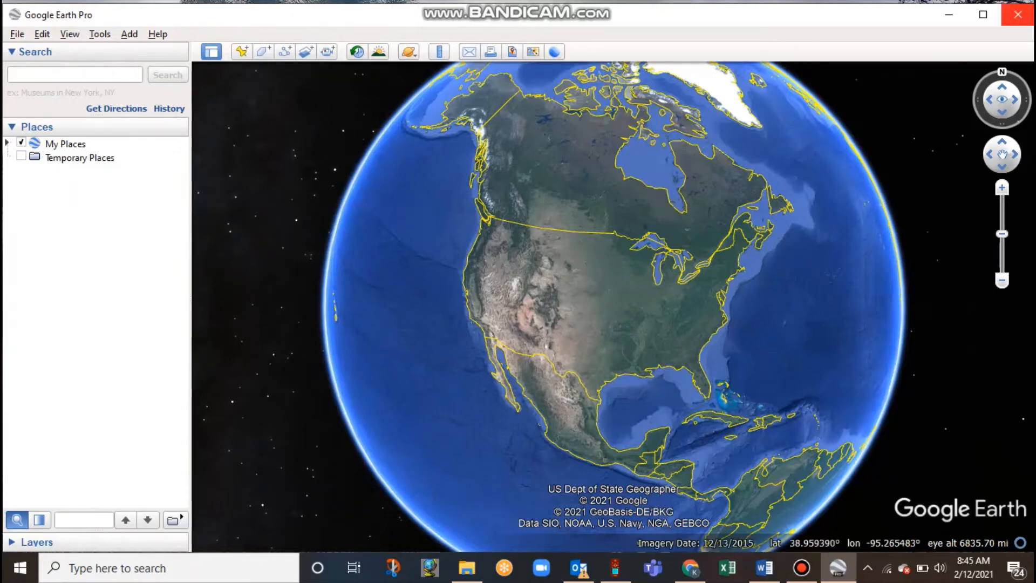
{"action": "left_click", "coordinate": [1018, 14]}
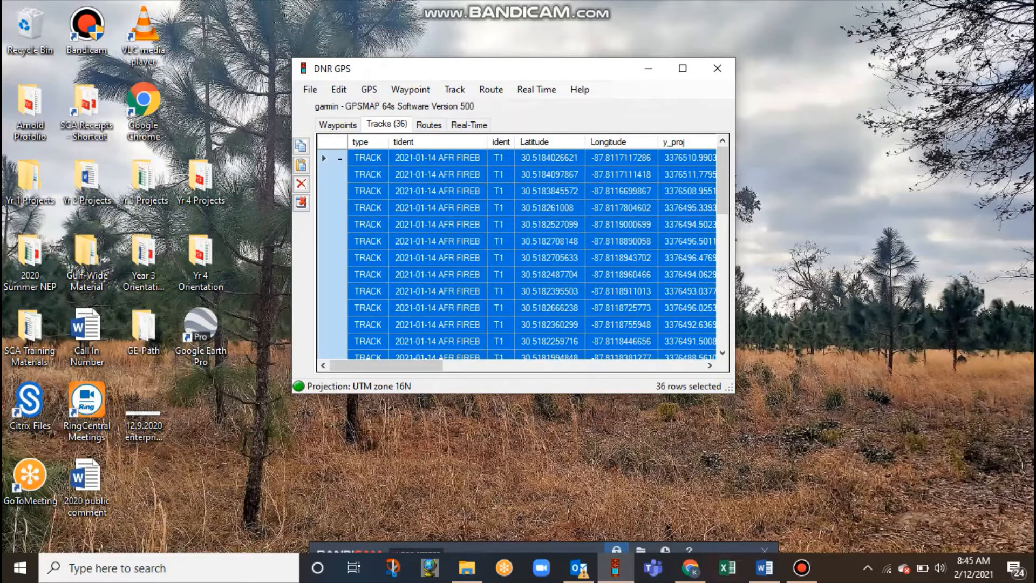
Step: Save the selected track rows to the Google Earth - My Places database connection with the Line shape type
{"action": "left_click", "coordinate": [310, 89]}
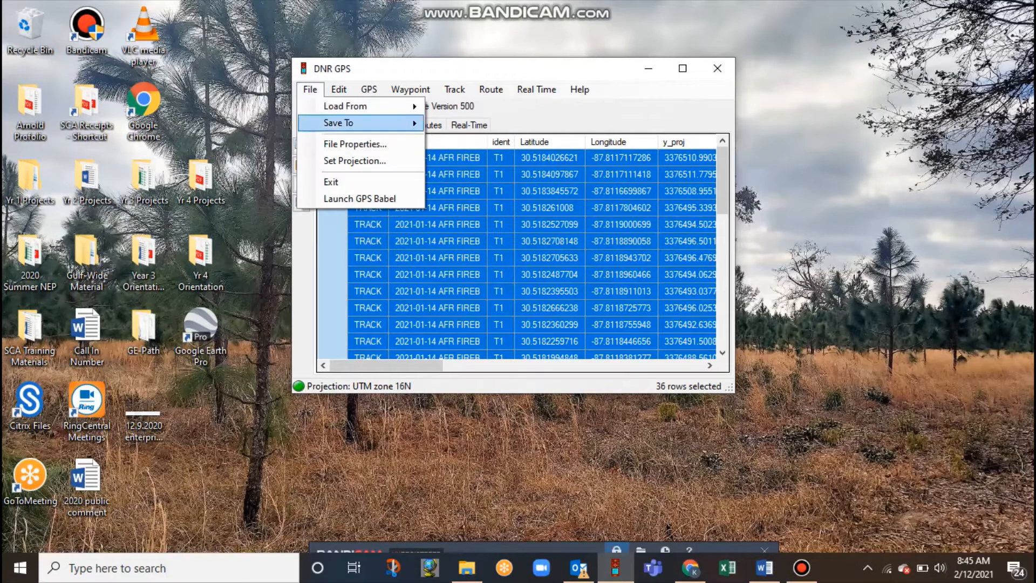
{"action": "mouse_move", "coordinate": [367, 123]}
{"action": "left_click", "coordinate": [473, 141]}
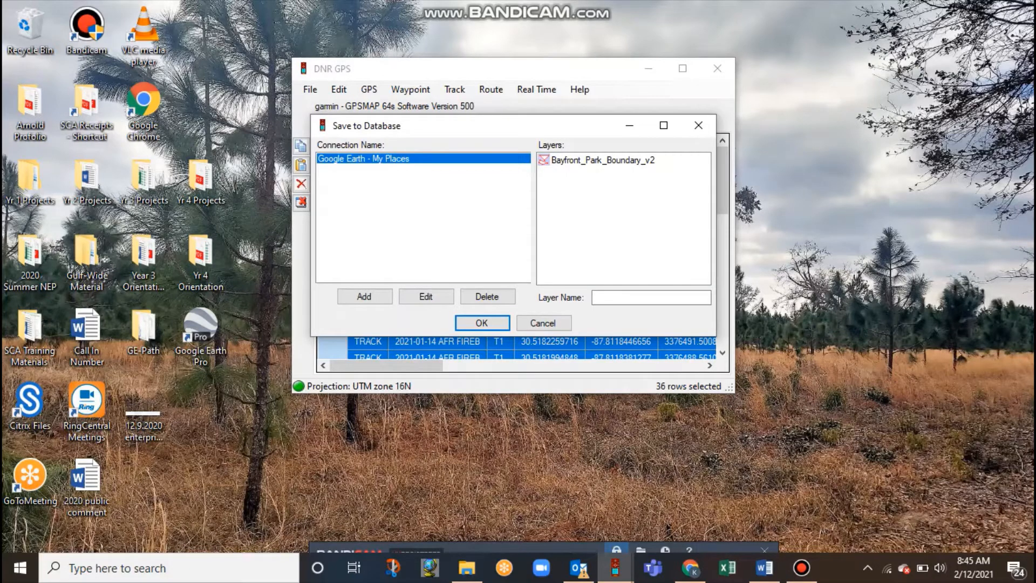
{"action": "left_click", "coordinate": [482, 322]}
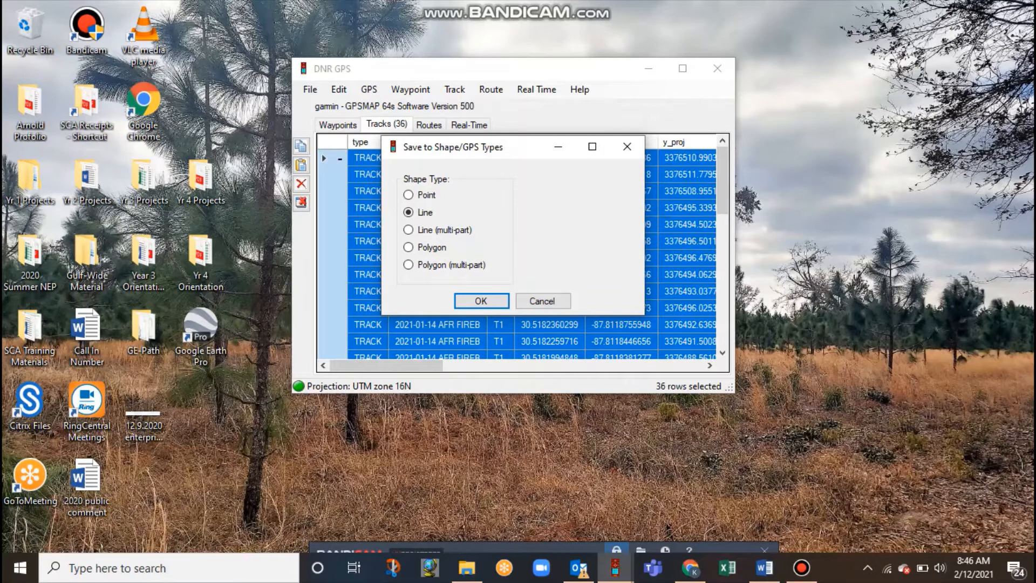
{"action": "key", "text": "Return"}
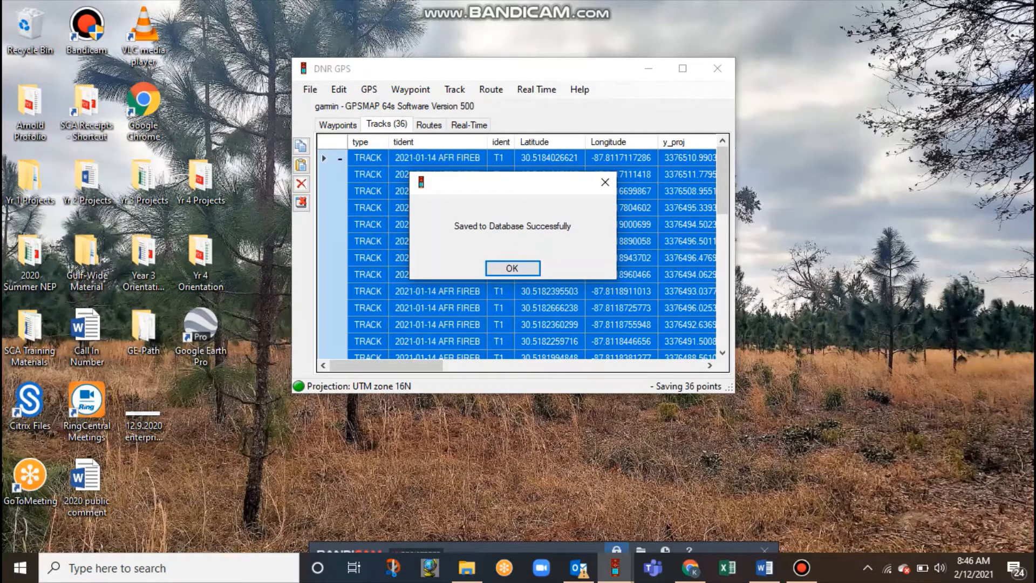
{"action": "key", "text": "Return"}
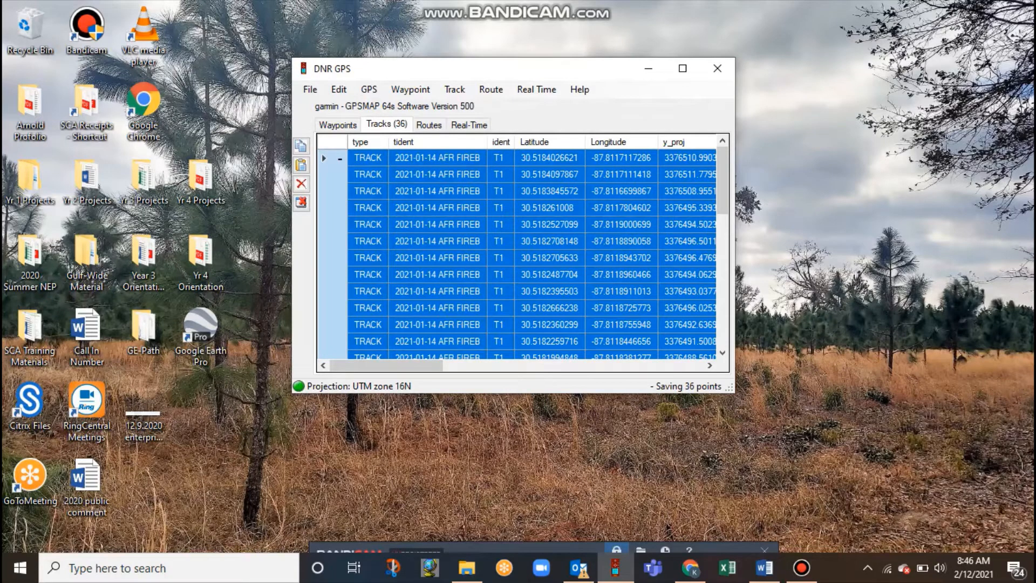
Step: Switch to Google Earth Pro, turn off the start-up tips and fly to the 2021-01-14 AFR FIREB track in My Places
{"action": "double_click", "coordinate": [201, 330]}
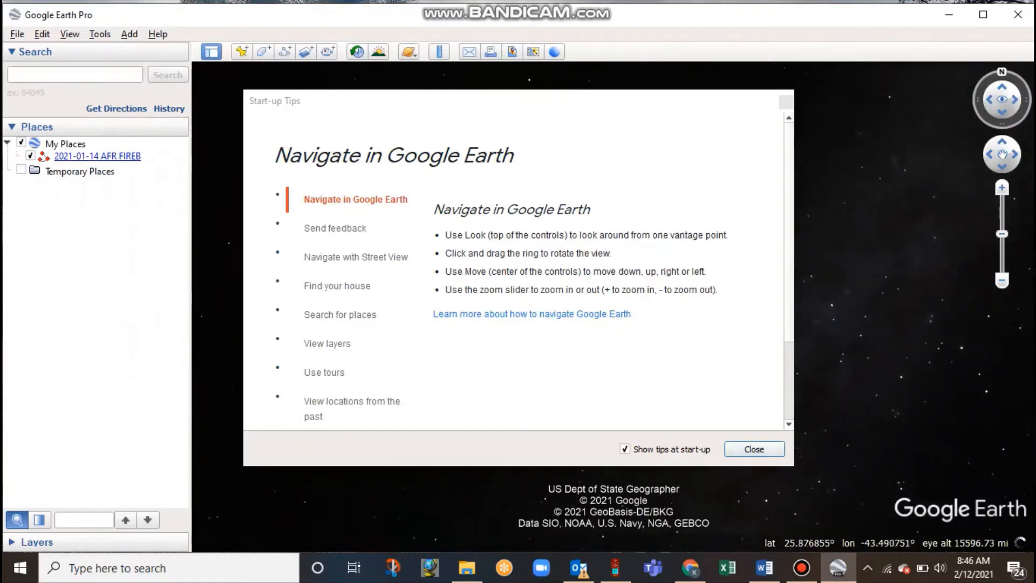
{"action": "left_click", "coordinate": [625, 449]}
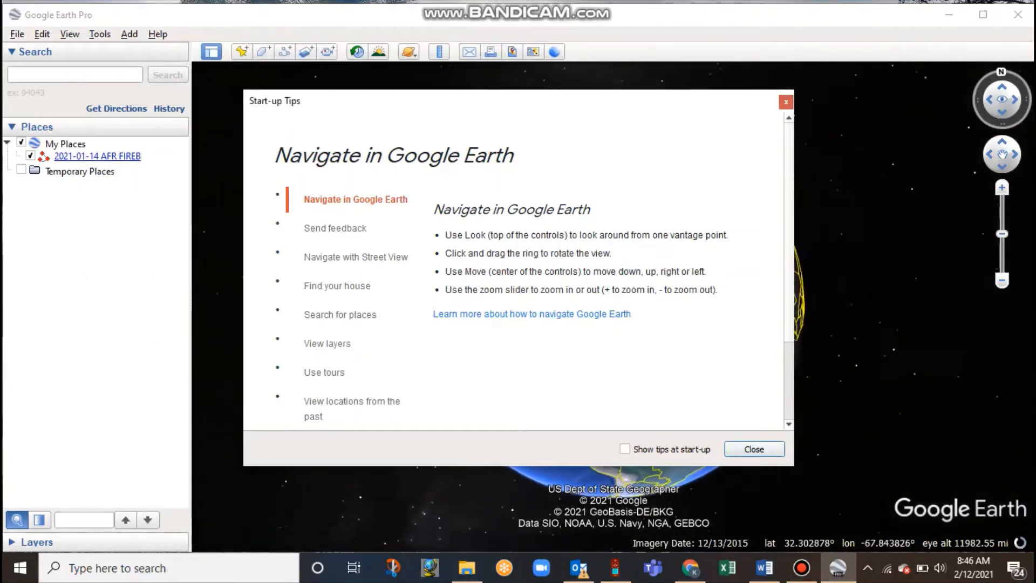
{"action": "left_click", "coordinate": [754, 449]}
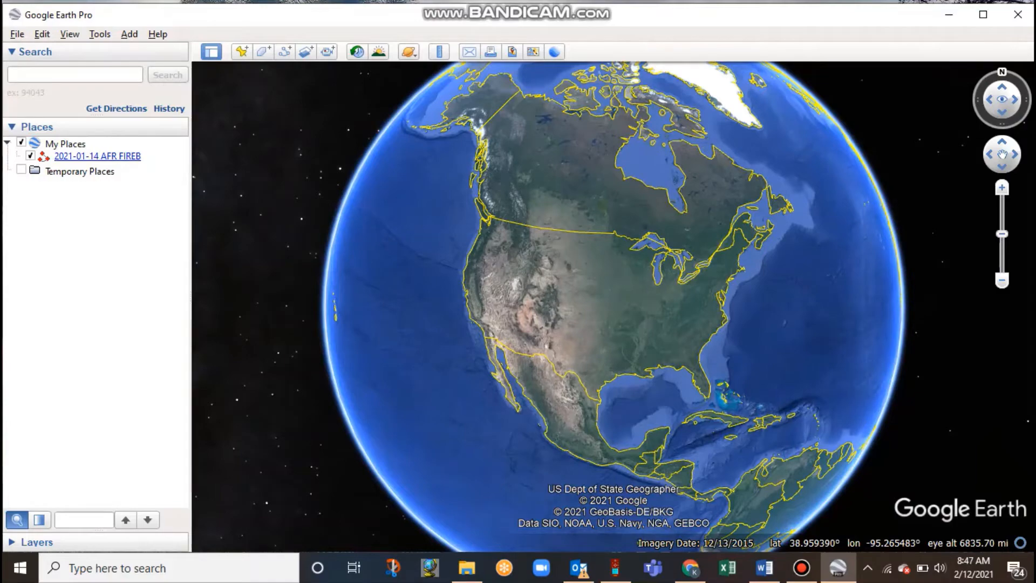
{"action": "double_click", "coordinate": [98, 156]}
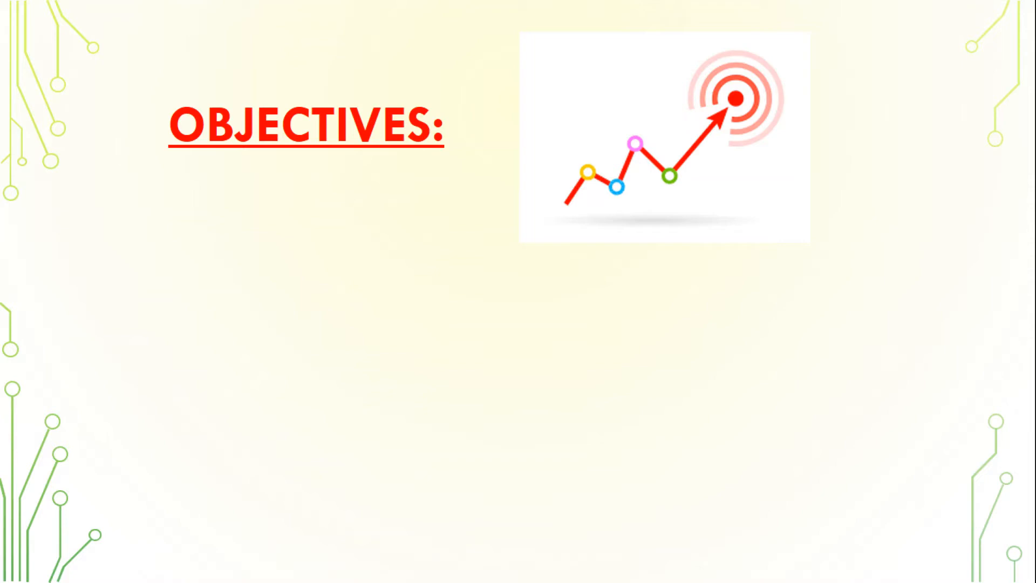
{"action": "key", "text": "Right"}
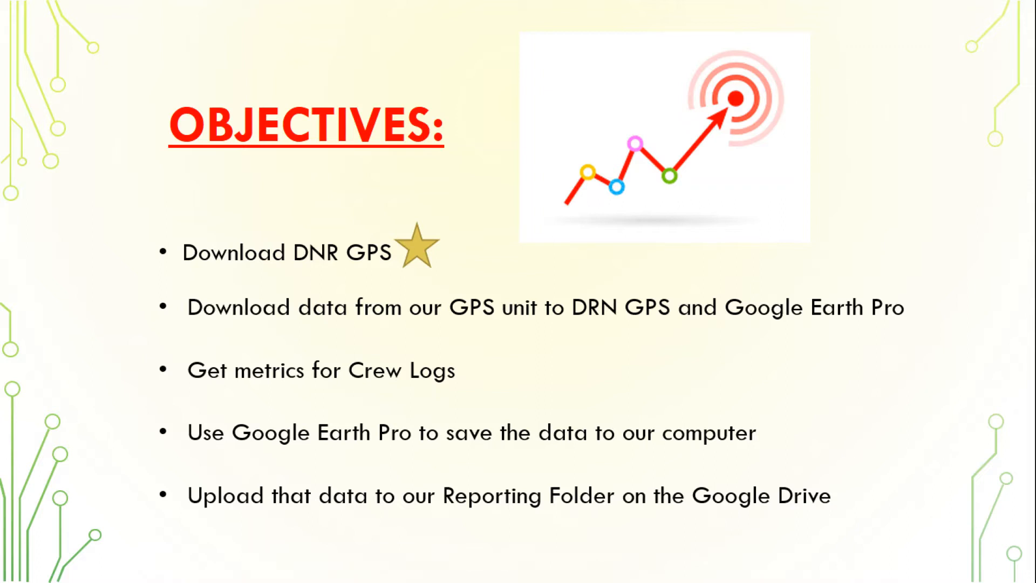
{"action": "key", "text": "Right"}
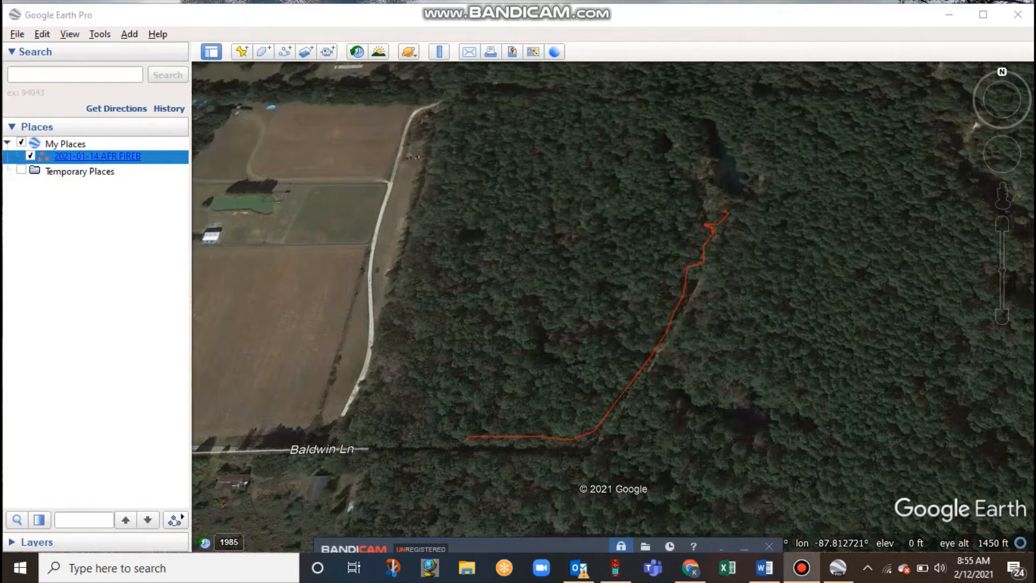
Step: Examine the properties of the 2021-01-14 AFR FIREB track for available measurements, then close them
{"action": "right_click", "coordinate": [142, 160]}
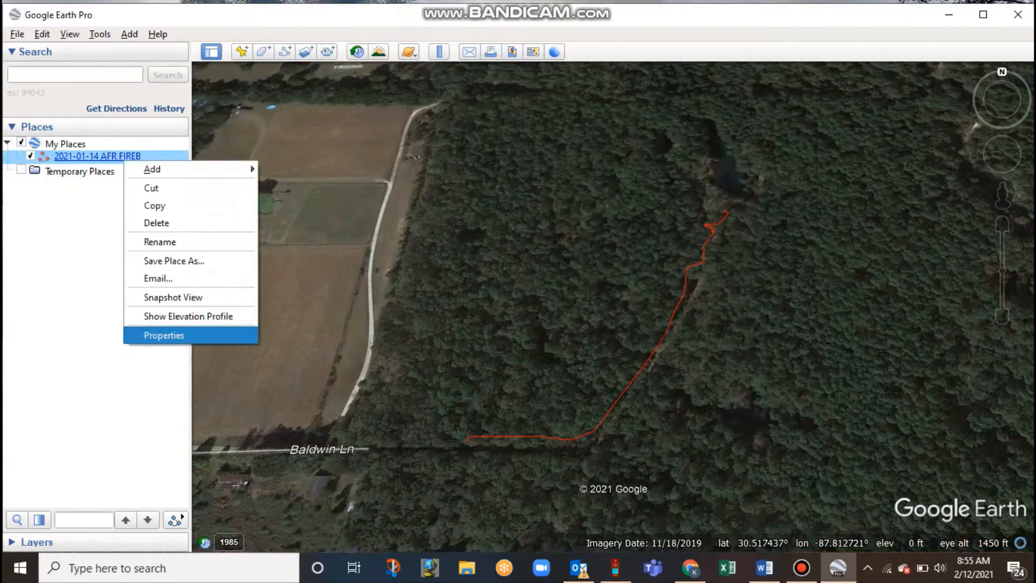
{"action": "left_click", "coordinate": [162, 335]}
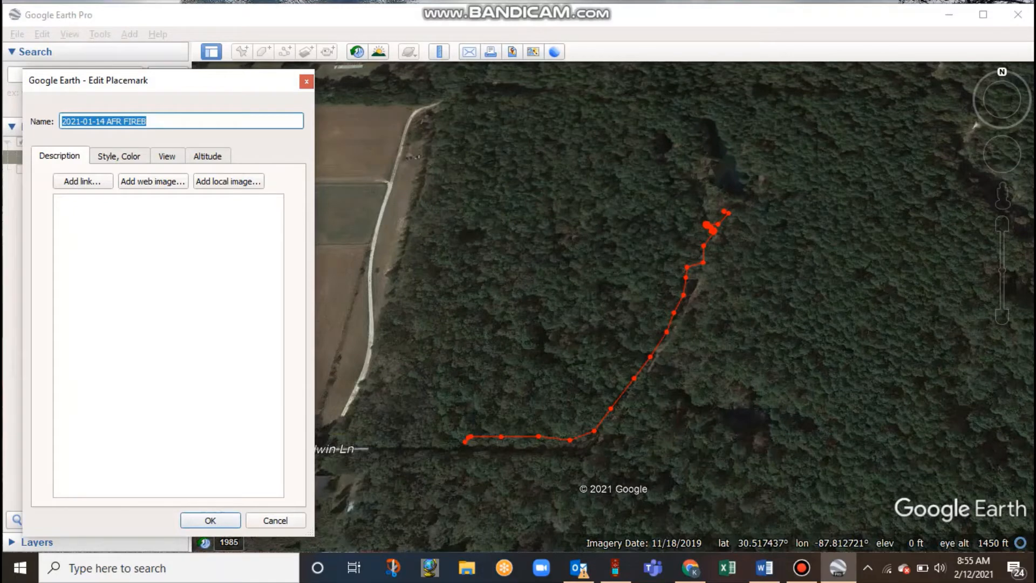
{"action": "key", "text": "Return"}
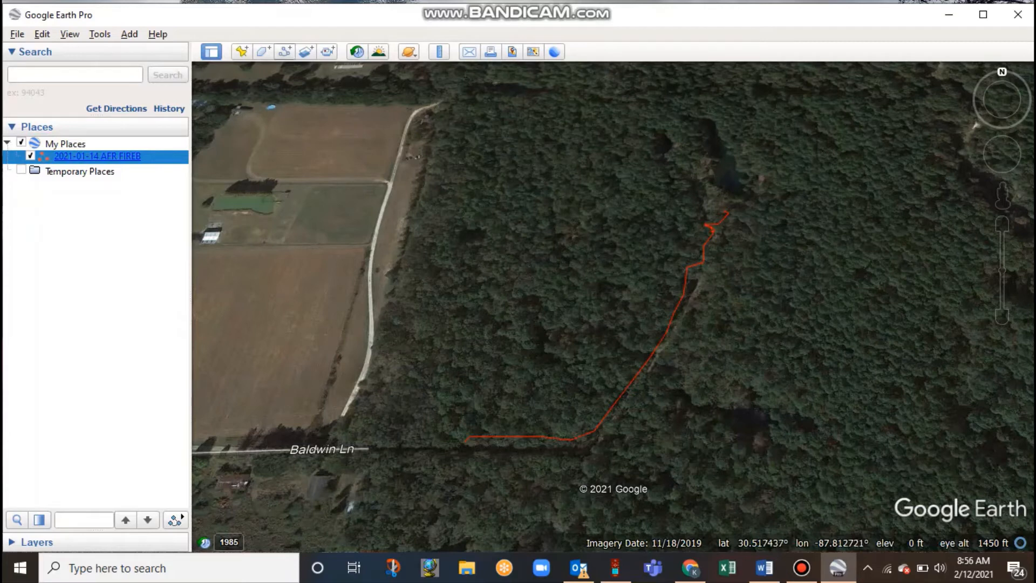
Step: Start a new path tracing the first 52 m or so of the track from its western end, and display its length measurement
{"action": "key", "text": "ctrl+shift+t"}
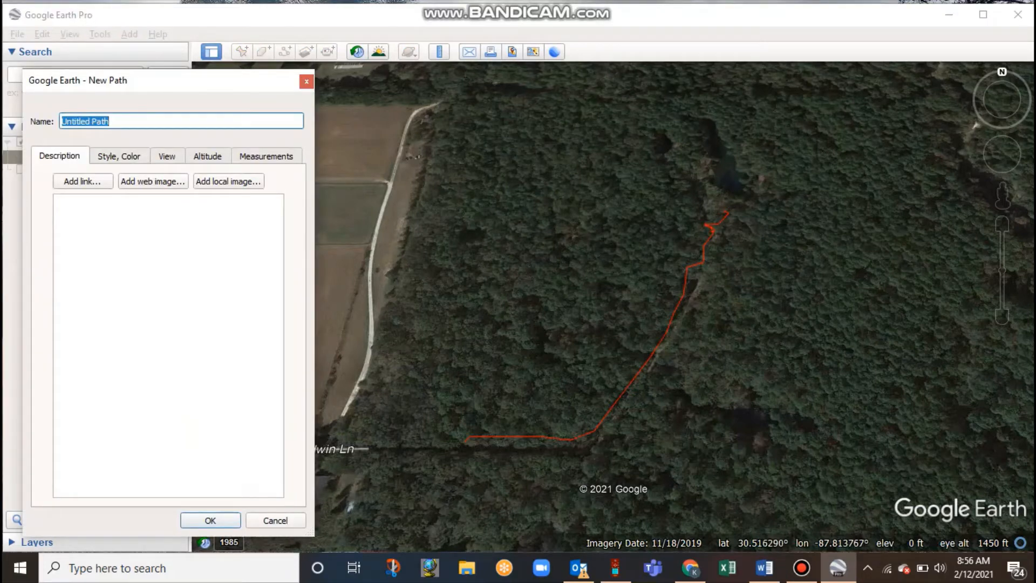
{"action": "left_click", "coordinate": [464, 444]}
{"action": "left_click", "coordinate": [468, 438]}
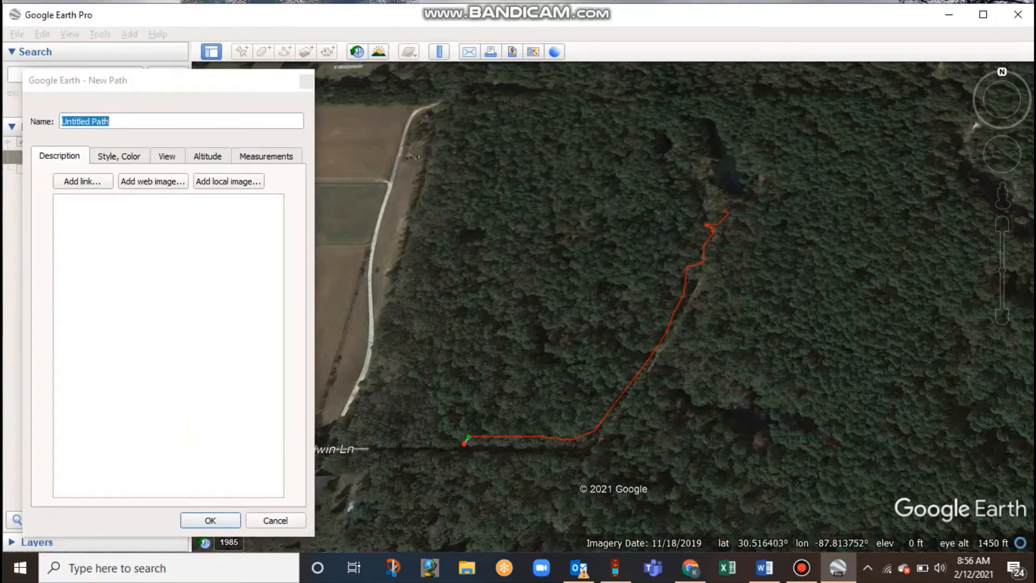
{"action": "left_click", "coordinate": [498, 437]}
{"action": "left_click", "coordinate": [538, 436]}
{"action": "left_click", "coordinate": [266, 156]}
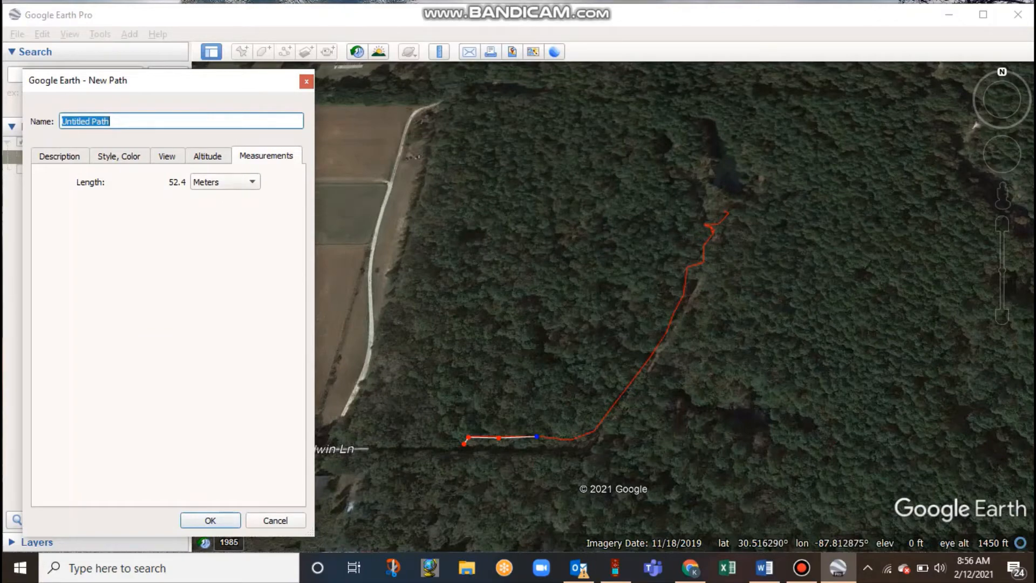
{"action": "scroll", "coordinate": [613, 293], "scroll_direction": "up", "scroll_amount": 3}
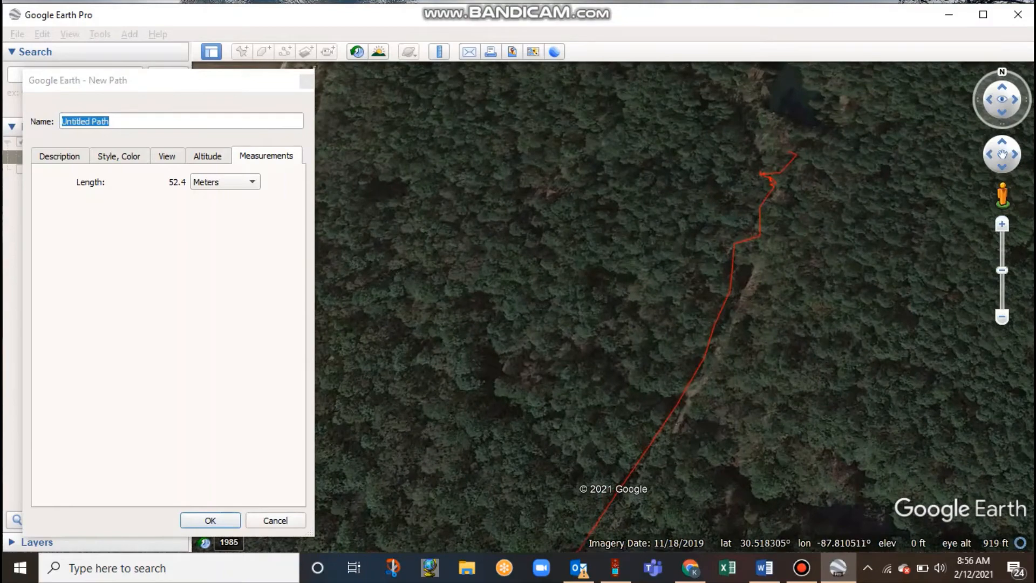
{"action": "left_click", "coordinate": [1002, 167]}
{"action": "left_click", "coordinate": [1002, 142]}
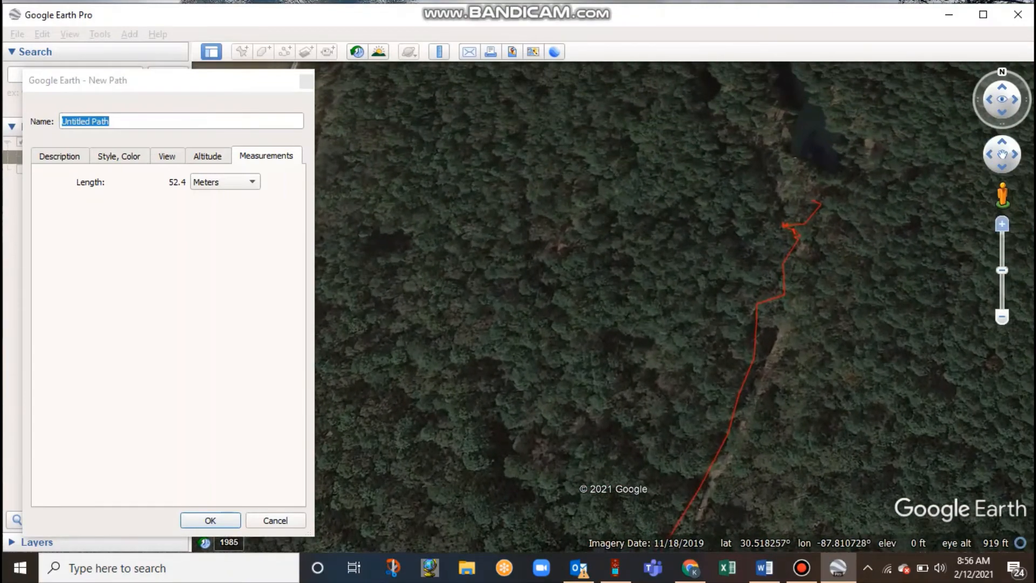
{"action": "left_click", "coordinate": [1002, 224]}
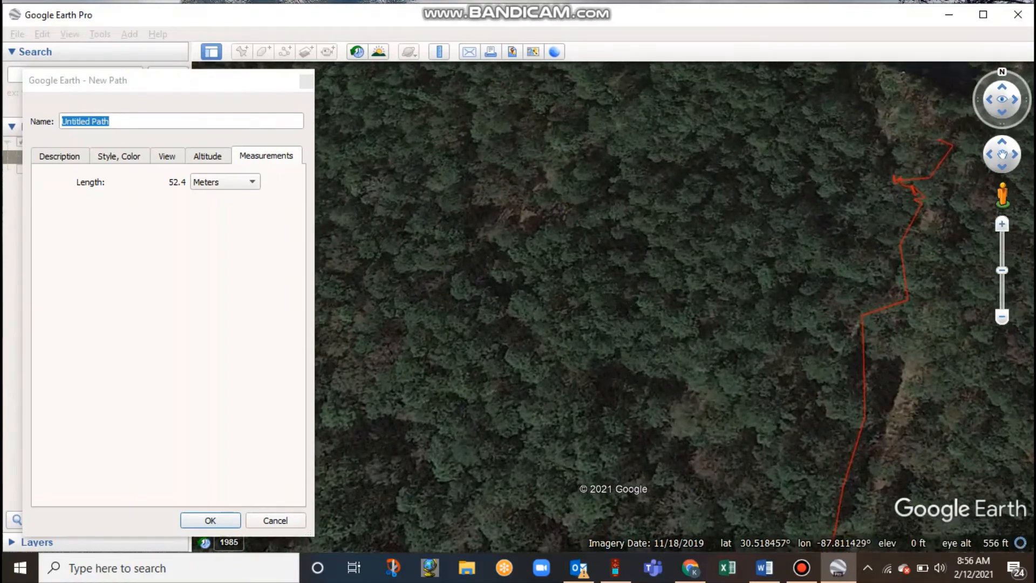
{"action": "left_click", "coordinate": [1014, 154]}
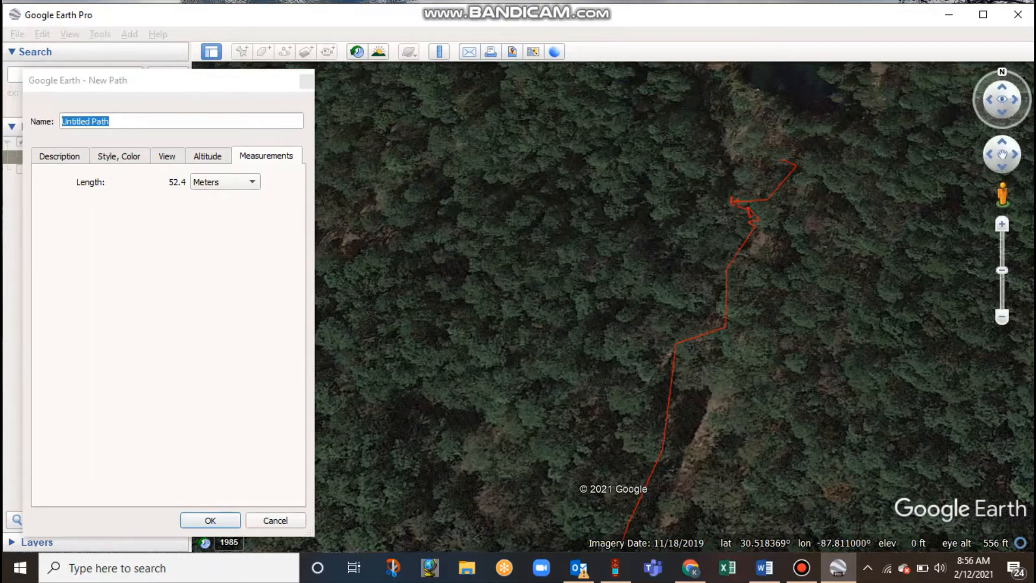
{"action": "left_click", "coordinate": [1003, 156]}
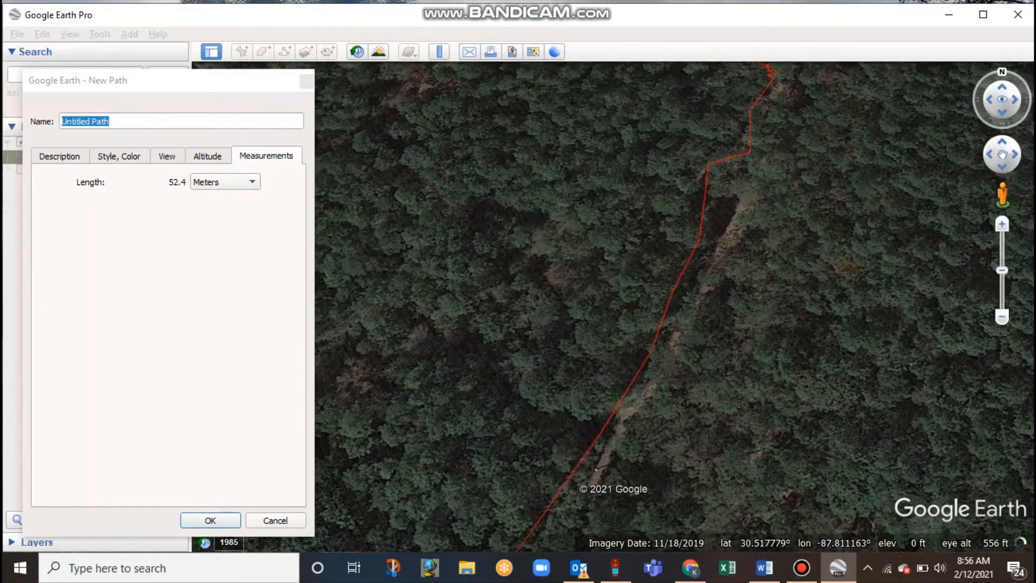
{"action": "left_click", "coordinate": [998, 174]}
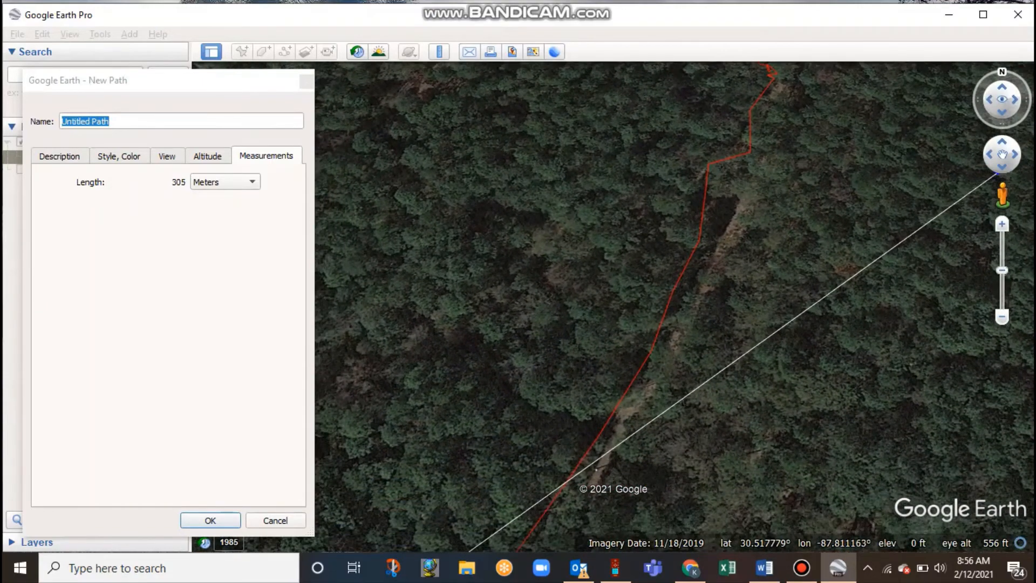
{"action": "mouse_move", "coordinate": [1002, 156]}
{"action": "left_mouse_down"}
{"action": "mouse_move", "coordinate": [1001, 167]}
{"action": "mouse_move", "coordinate": [991, 164]}
{"action": "left_mouse_up"}
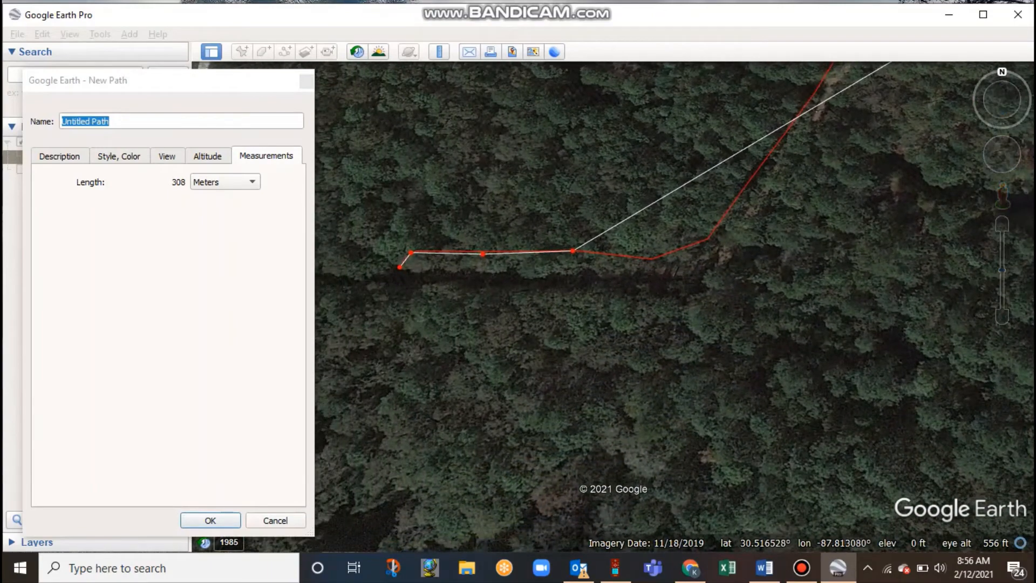
{"action": "key", "text": "Delete"}
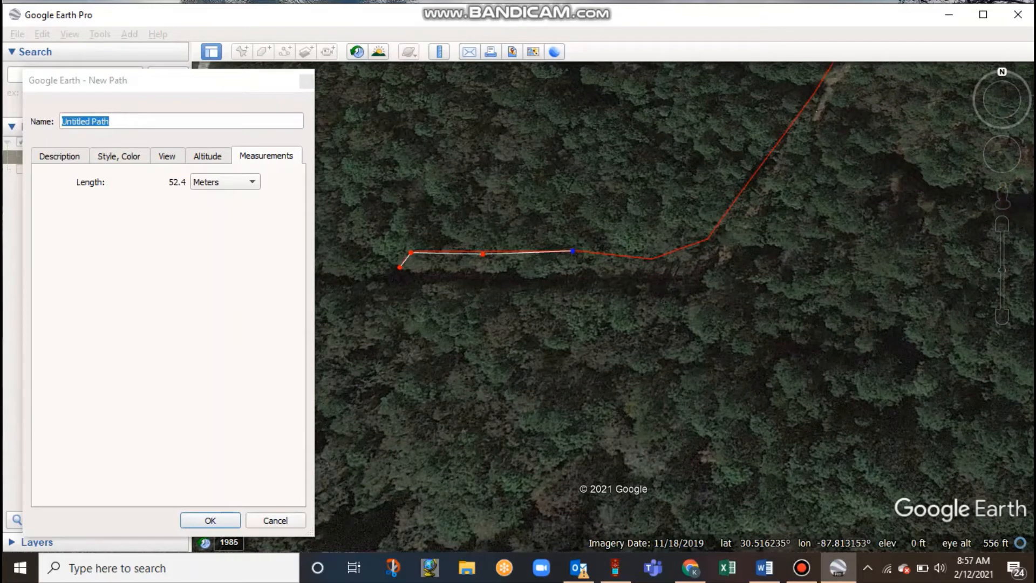
Step: Align the placed path points with the track and extend the path around the southern bend, to a total of about 93 m
{"action": "left_click_drag", "start_coordinate": [411, 252], "coordinate": [413, 252]}
{"action": "left_click_drag", "start_coordinate": [483, 254], "coordinate": [486, 252]}
{"action": "scroll", "coordinate": [613, 300], "scroll_direction": "up", "scroll_amount": 3}
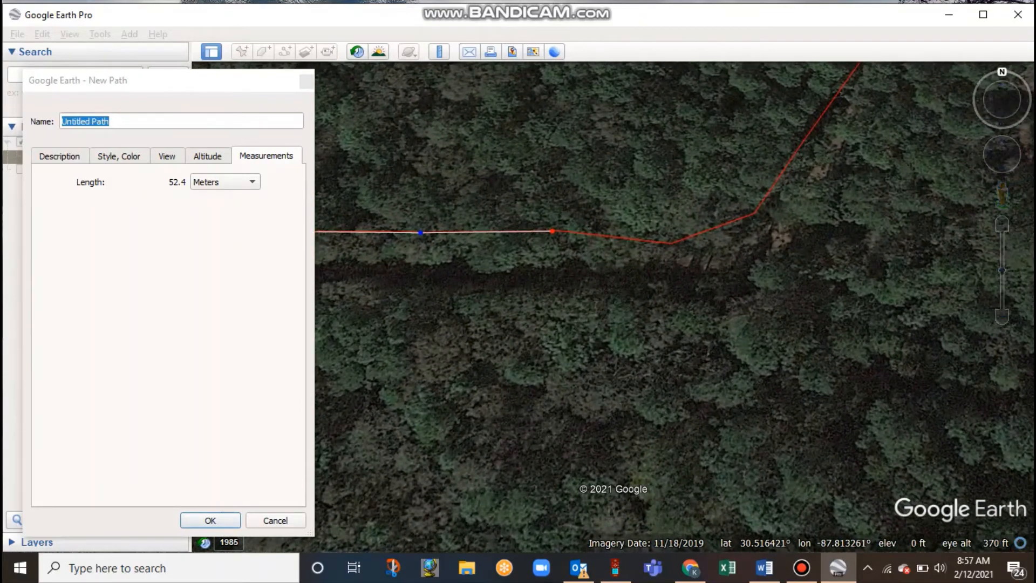
{"action": "left_click_drag", "start_coordinate": [552, 231], "coordinate": [553, 230]}
{"action": "left_click", "coordinate": [611, 238]}
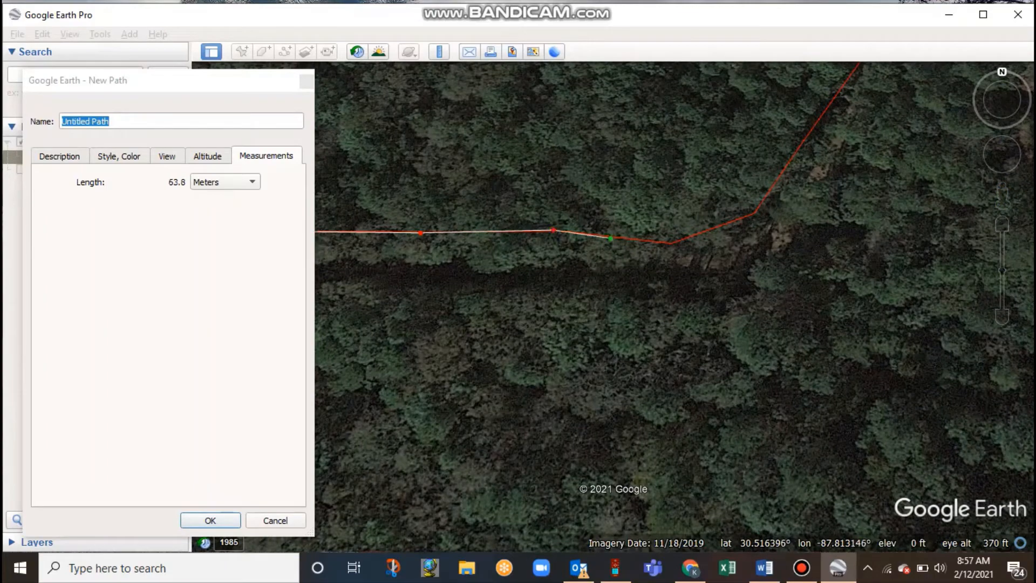
{"action": "left_click_drag", "start_coordinate": [611, 238], "coordinate": [612, 236]}
{"action": "left_click", "coordinate": [670, 244]}
{"action": "left_click", "coordinate": [755, 215]}
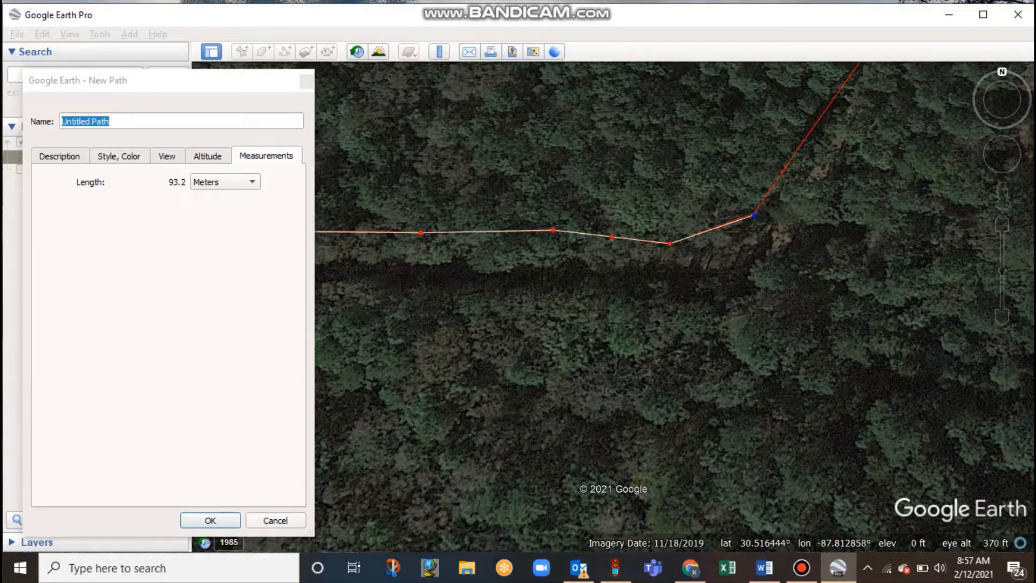
Step: Continue the path northeast along the track's straight stretch, to a total length of about 194 m
{"action": "left_click_drag", "start_coordinate": [1003, 154], "coordinate": [1009, 145]}
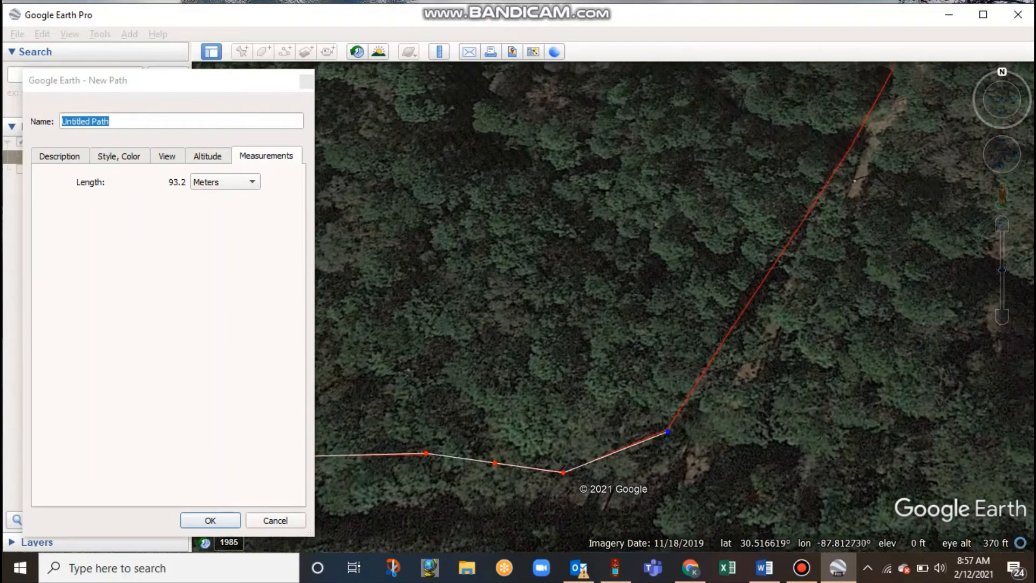
{"action": "left_click", "coordinate": [733, 326]}
{"action": "left_click", "coordinate": [769, 273]}
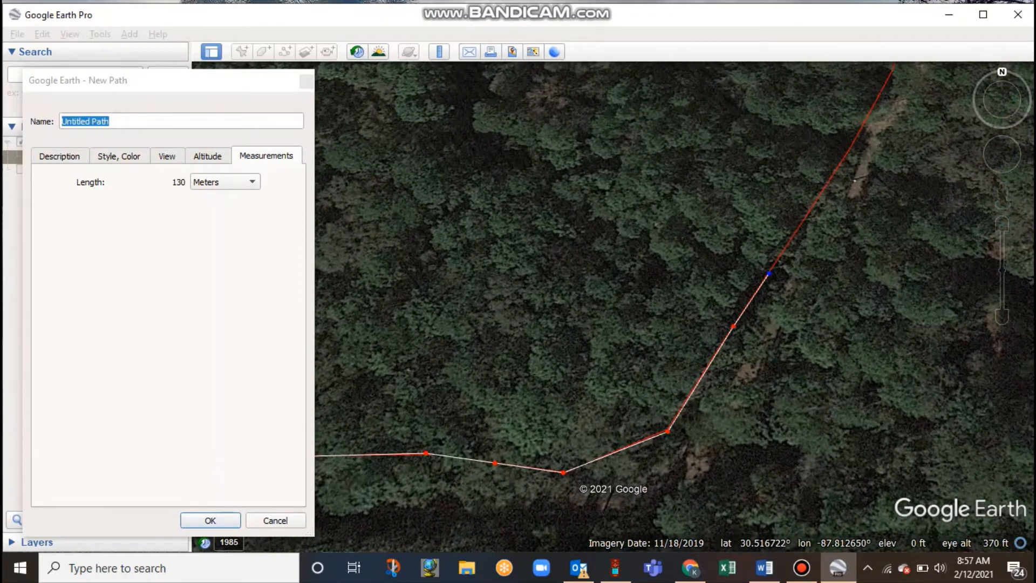
{"action": "left_click", "coordinate": [816, 201]}
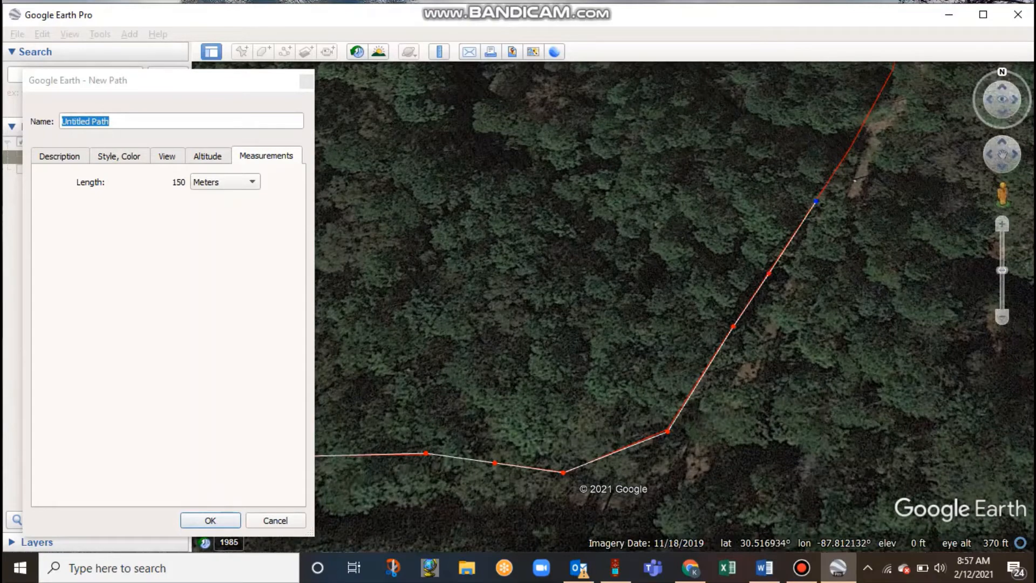
{"action": "key", "text": "Up"}
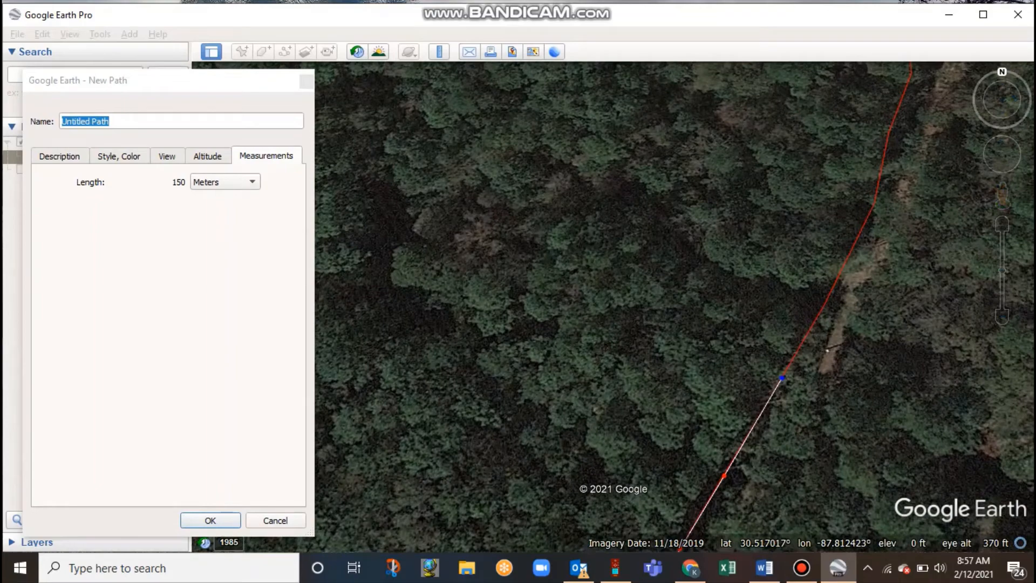
{"action": "left_click", "coordinate": [828, 297]}
{"action": "left_click", "coordinate": [874, 205]}
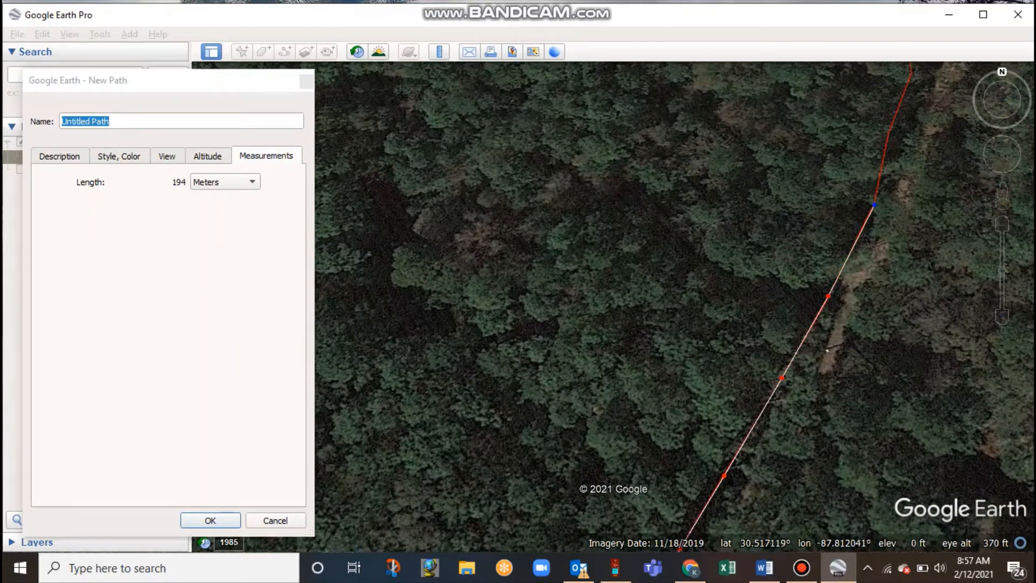
Step: Extend the path north to the track's sharp eastward jog, to a total length of about 264 m
{"action": "left_click_drag", "start_coordinate": [1002, 154], "coordinate": [1003, 155]}
{"action": "left_click", "coordinate": [796, 354]}
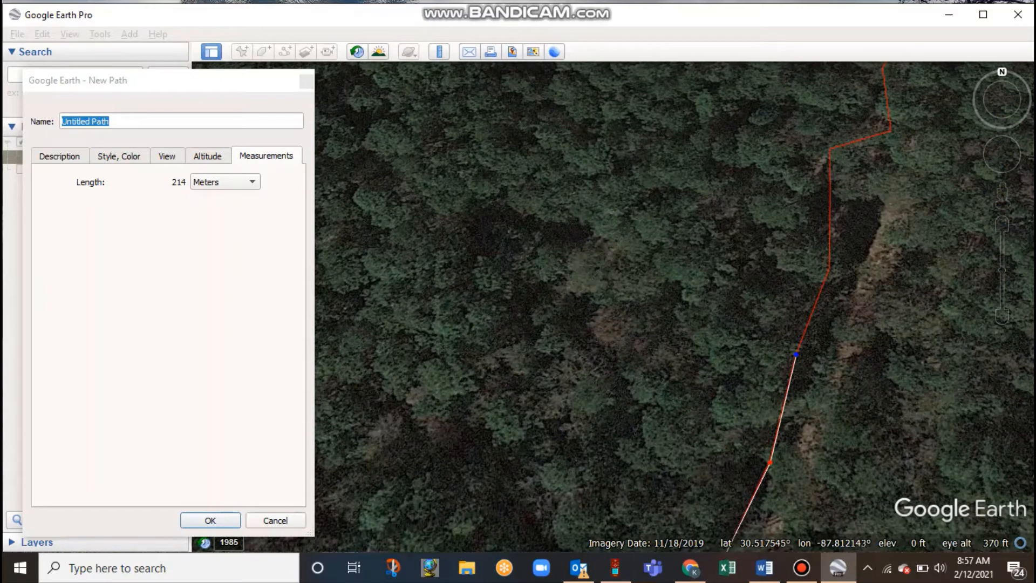
{"action": "left_click", "coordinate": [828, 268]}
{"action": "left_click", "coordinate": [830, 151]}
Step: Trace the rest of the track to its northern end, cutting straight across the tangled section, to a total of about 360 m
{"action": "left_click_drag", "start_coordinate": [1003, 154], "coordinate": [1002, 155]}
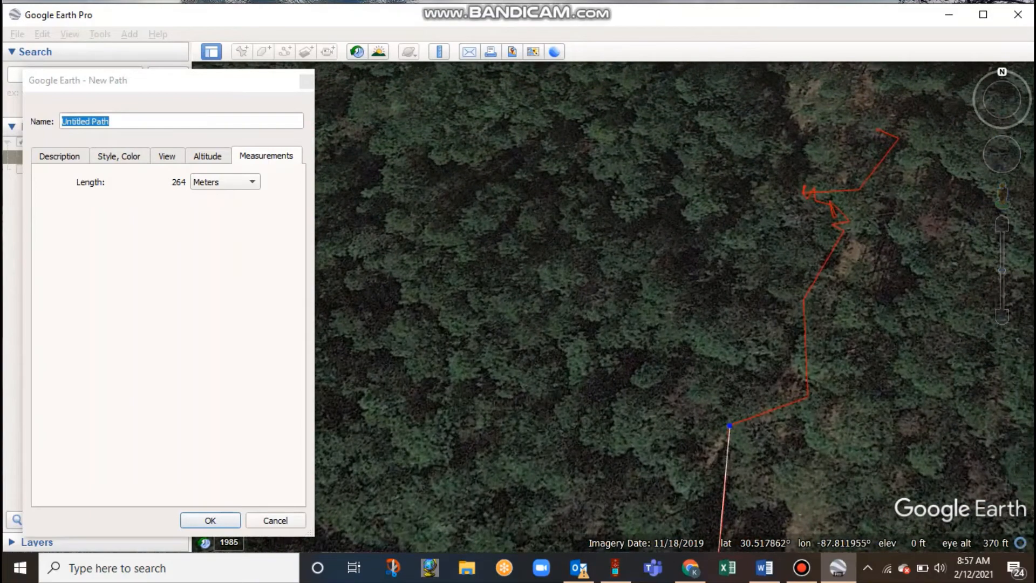
{"action": "left_click", "coordinate": [807, 395]}
{"action": "left_click", "coordinate": [805, 300]}
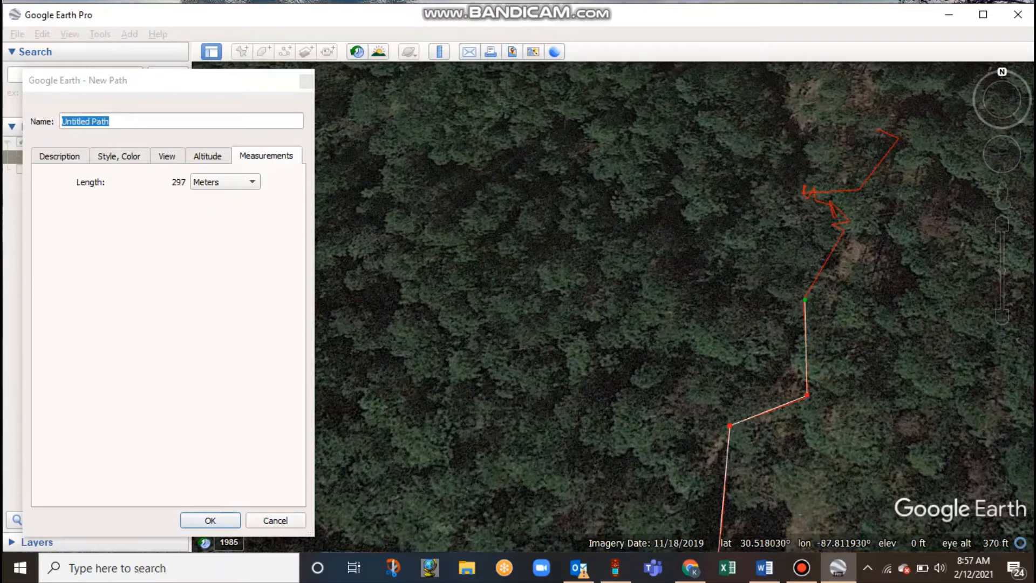
{"action": "left_click", "coordinate": [843, 231]}
{"action": "left_click", "coordinate": [803, 193]}
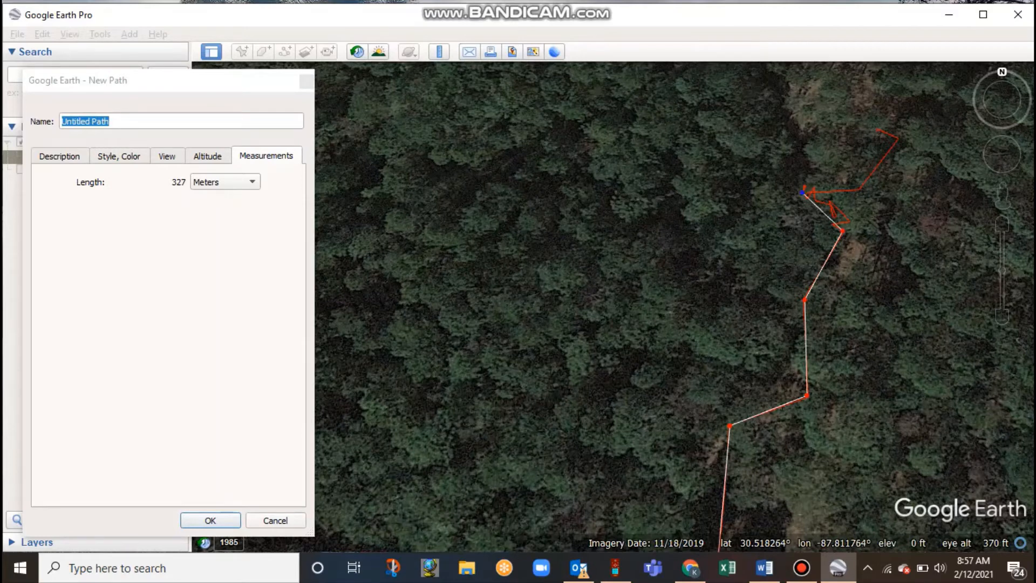
{"action": "left_click", "coordinate": [858, 190]}
{"action": "left_click", "coordinate": [899, 138]}
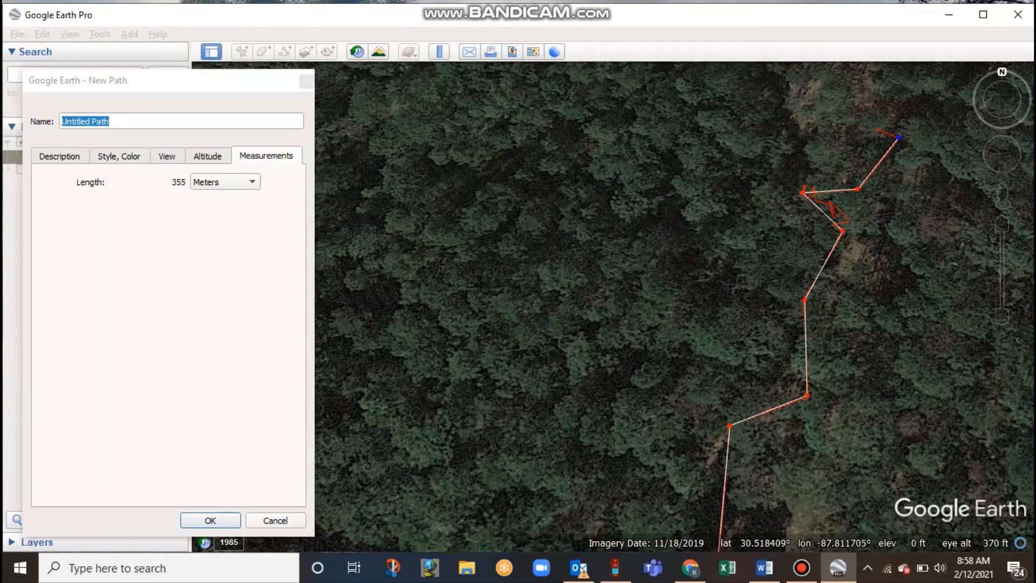
{"action": "left_click", "coordinate": [879, 129]}
Step: Name the traced path 2021-01-14 AFR FIREB(2) and save it
{"action": "left_click_drag", "start_coordinate": [134, 81], "coordinate": [467, 49]}
{"action": "left_click", "coordinate": [441, 89]}
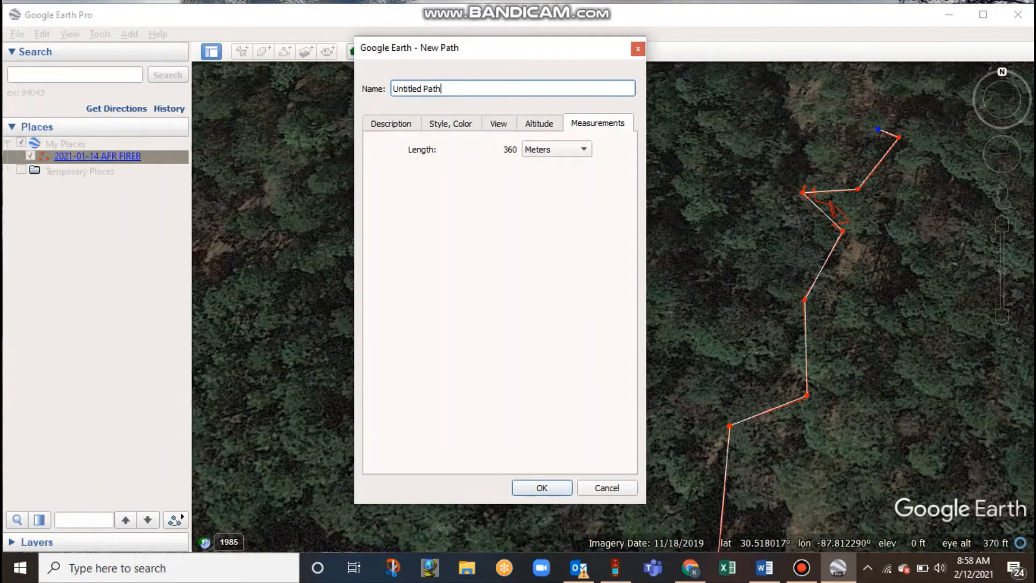
{"action": "key", "text": "ctrl+a"}
{"action": "type", "text": "2021-01-14 AFR FIREB"}
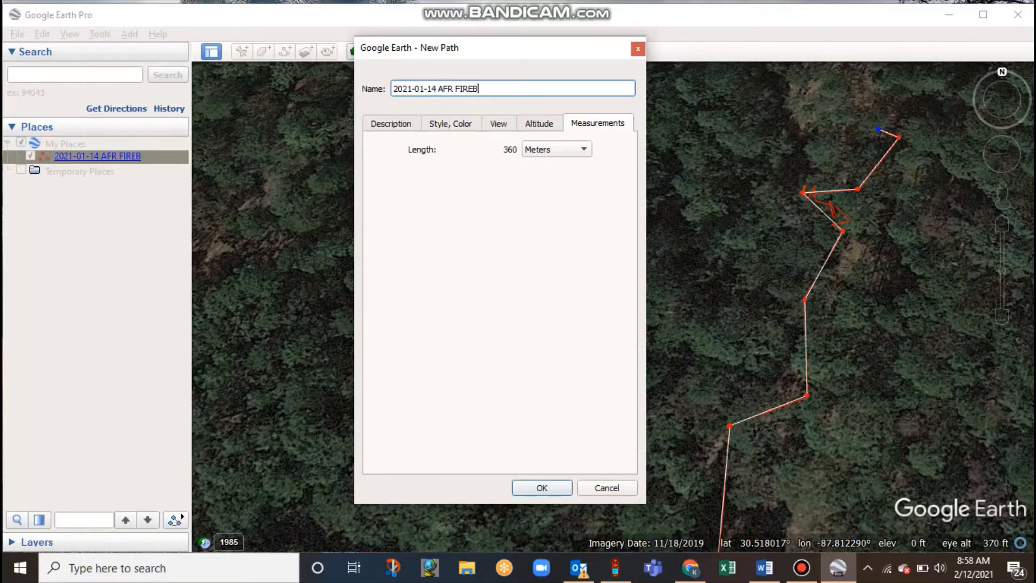
{"action": "type", "text": "(2)"}
{"action": "key", "text": "Return"}
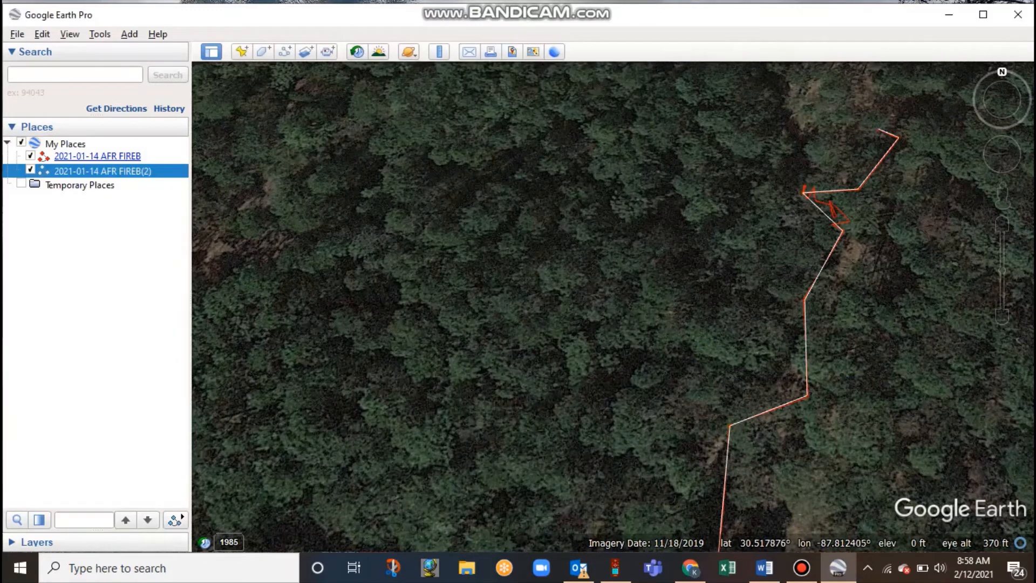
Step: Hide the original 2021-01-14 AFR FIREB track and view the traced path on its own
{"action": "left_click", "coordinate": [30, 155]}
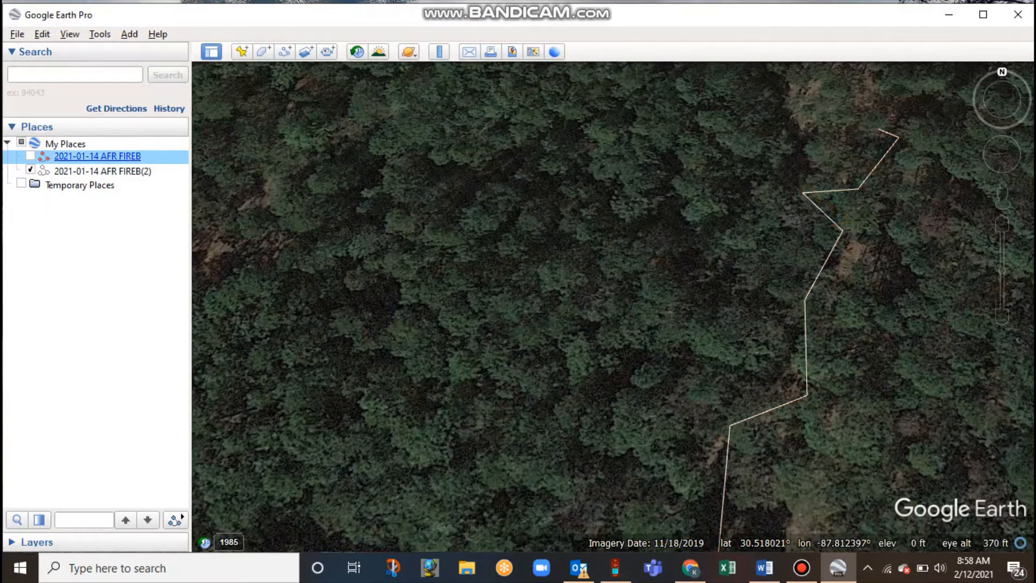
{"action": "left_click", "coordinate": [1002, 316]}
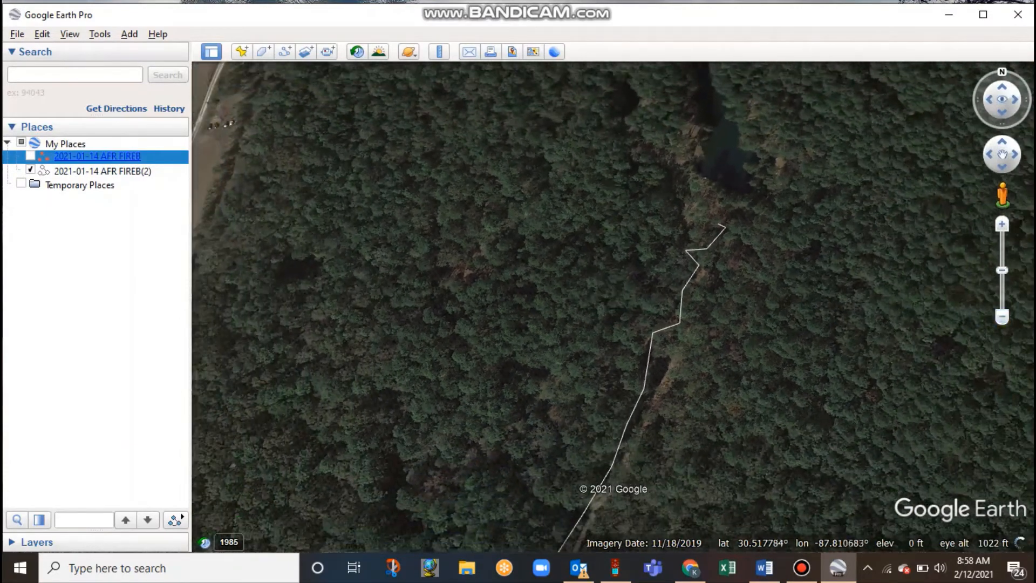
{"action": "left_click_drag", "start_coordinate": [753, 416], "coordinate": [826, 307]}
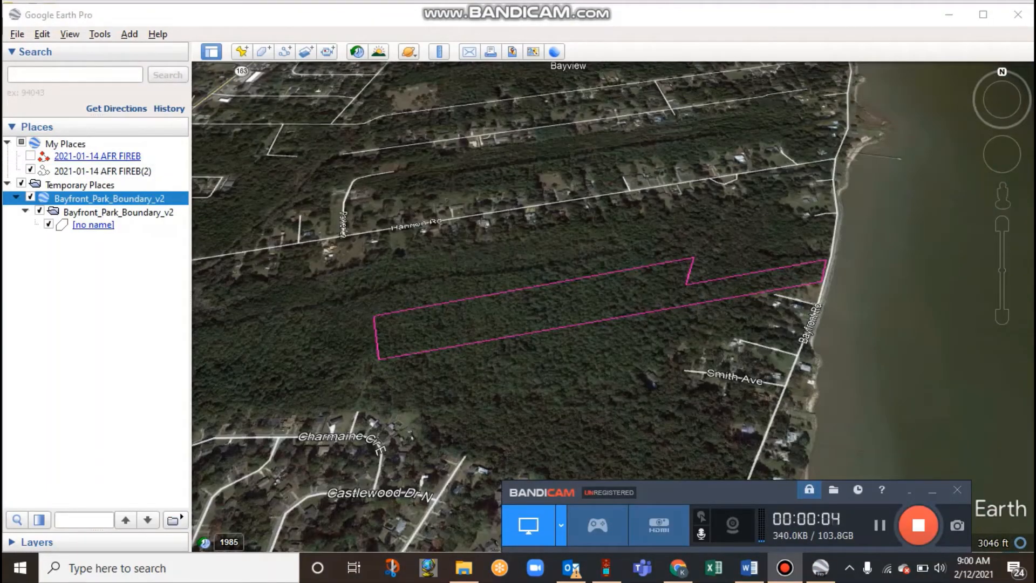
Step: Check the properties of the Bayfront_Park_Boundary_v2 folder for measurements, then close them without changes
{"action": "left_click_drag", "start_coordinate": [763, 493], "coordinate": [742, 549]}
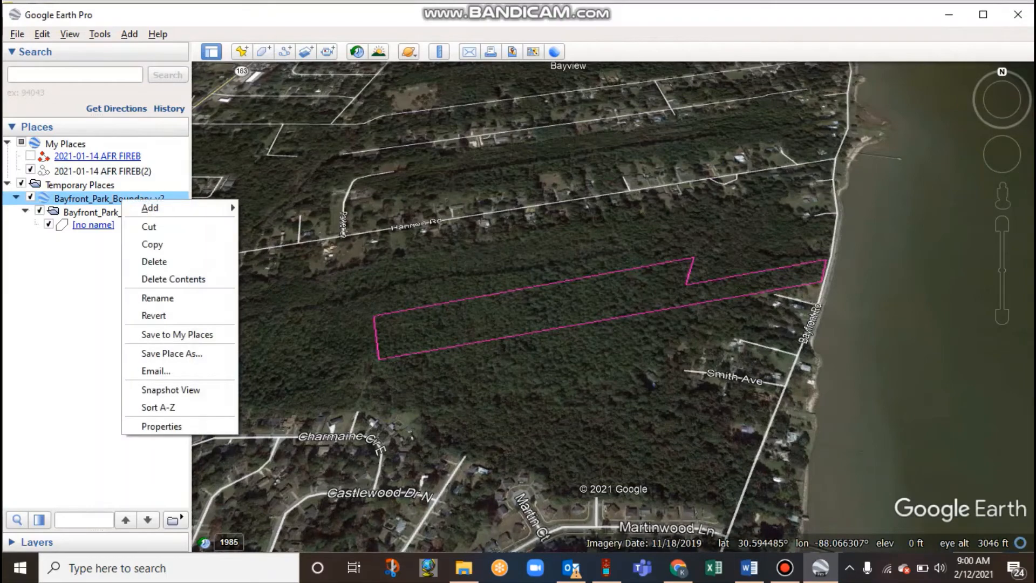
{"action": "left_click", "coordinate": [162, 426]}
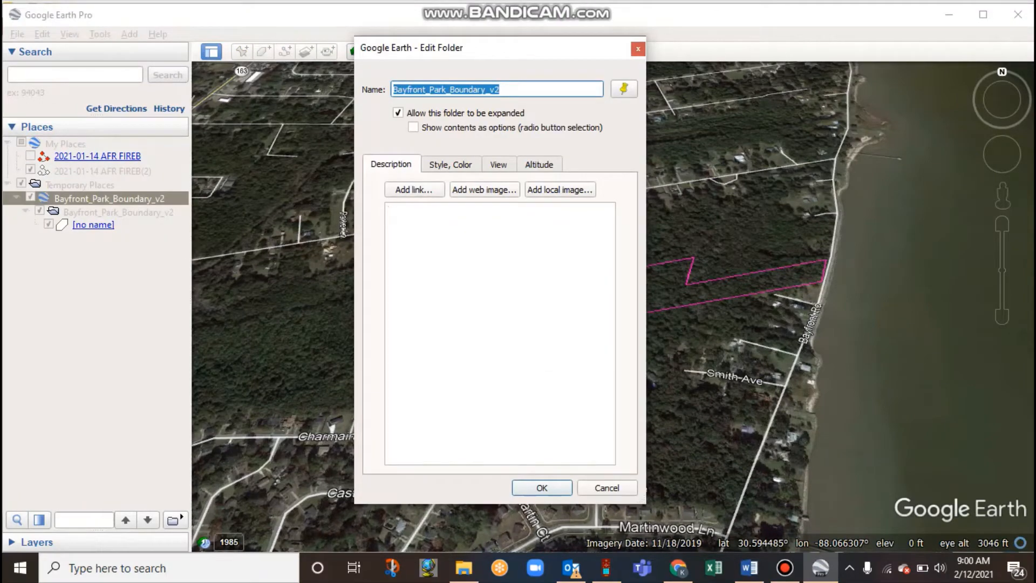
{"action": "left_click", "coordinate": [606, 487]}
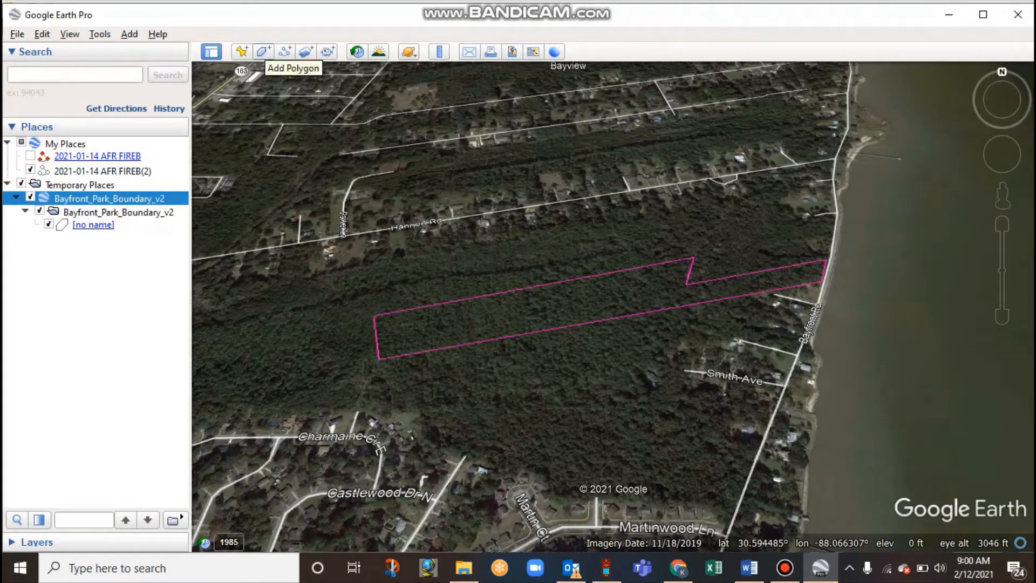
Step: Start a new polygon over the Bayfront Park boundary, tracing its northern edge from the northwest corner east and down to the notch
{"action": "left_click", "coordinate": [264, 52]}
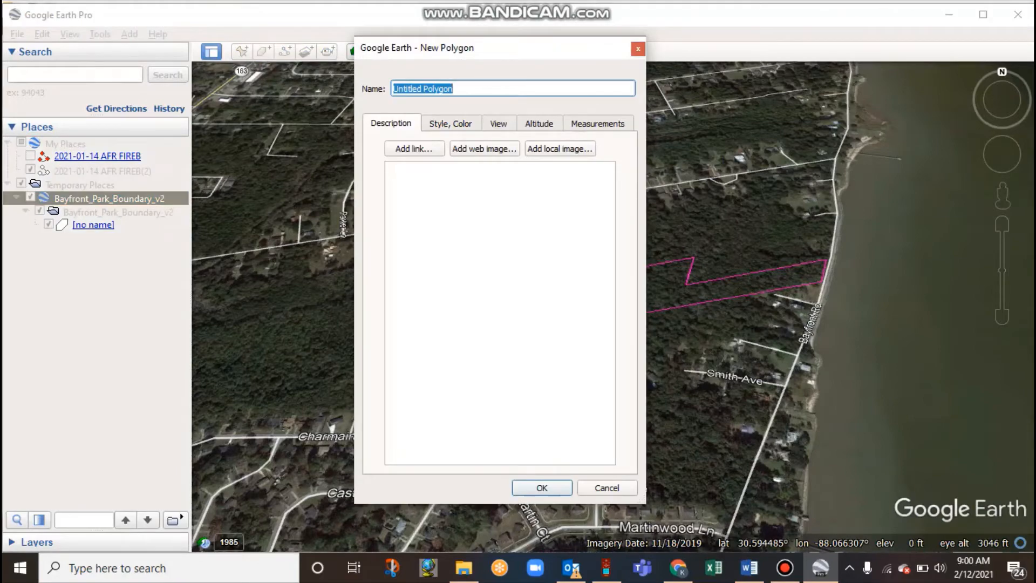
{"action": "left_click_drag", "start_coordinate": [479, 49], "coordinate": [105, 62]}
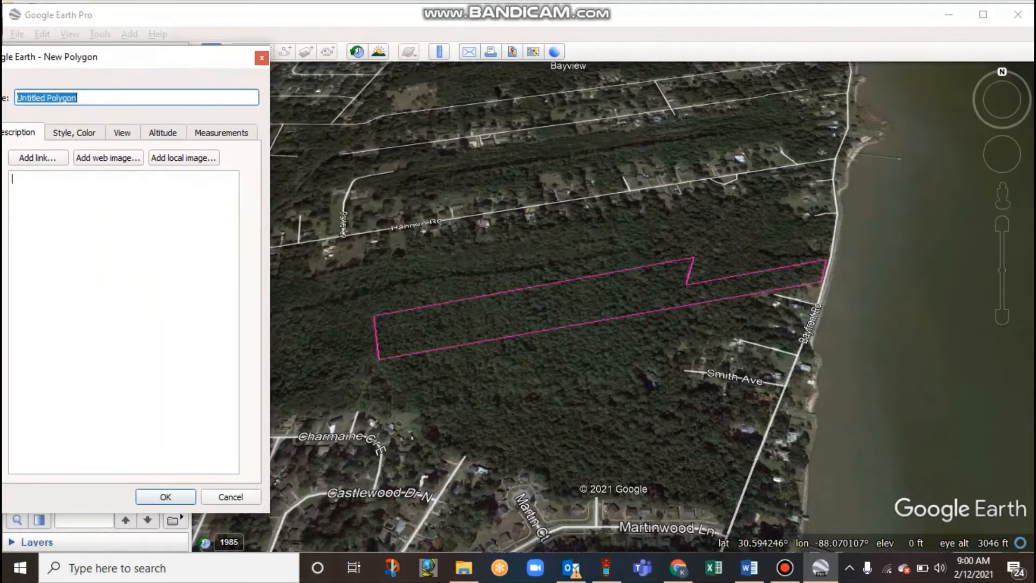
{"action": "scroll", "coordinate": [611, 295], "scroll_direction": "up", "scroll_amount": 3}
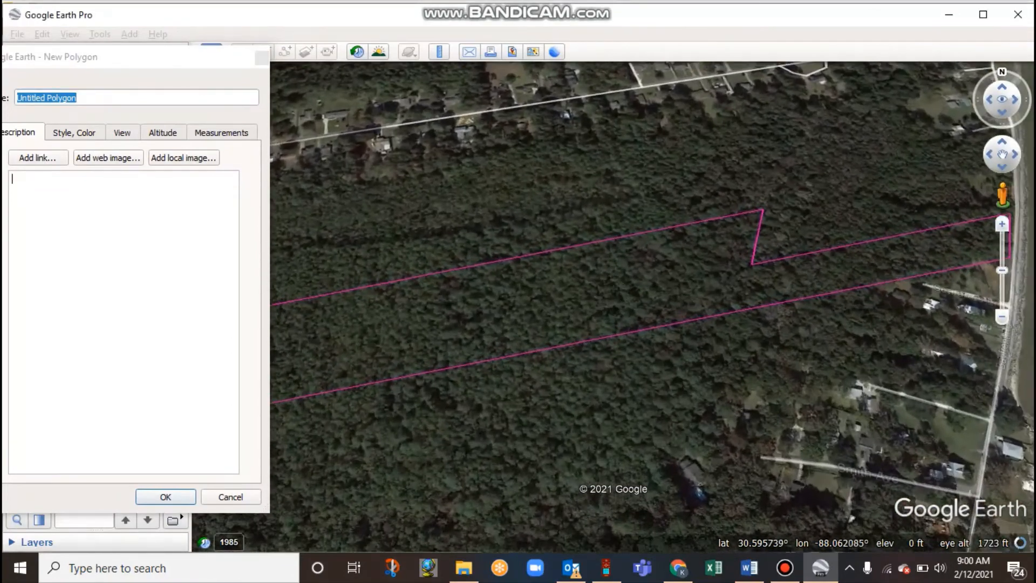
{"action": "left_click_drag", "start_coordinate": [1002, 154], "coordinate": [990, 160]}
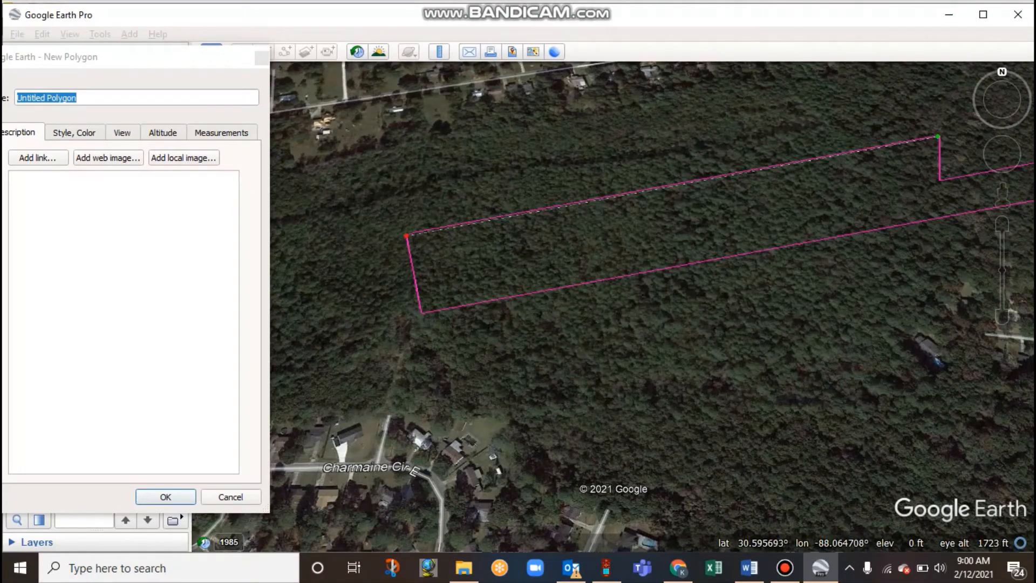
{"action": "left_click", "coordinate": [939, 179]}
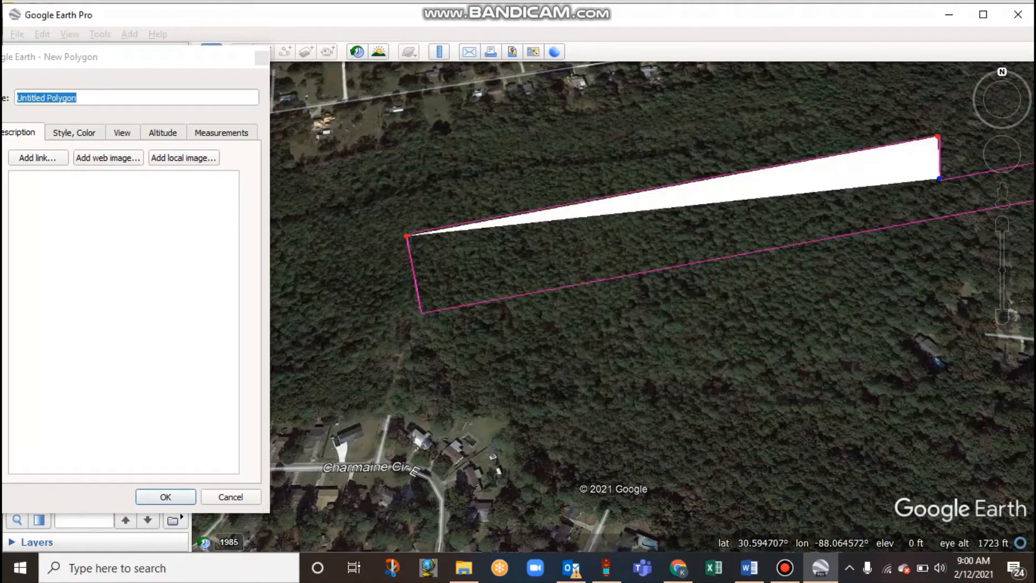
Step: Trace the polygon around the boundary's eastern end and back along the southern edge to the southwest corner, about 1,923 m in perimeter
{"action": "left_click", "coordinate": [1015, 154]}
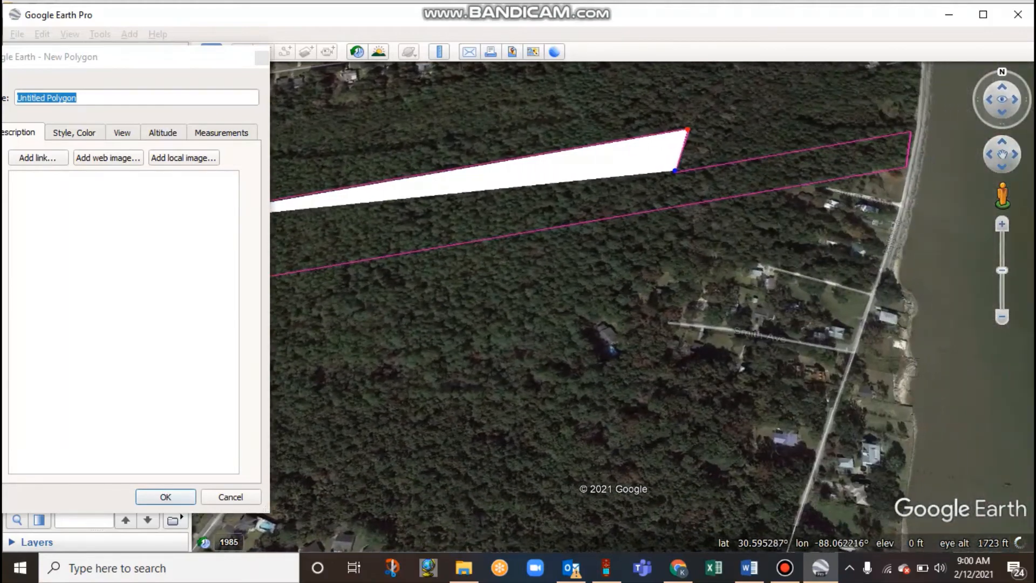
{"action": "left_click", "coordinate": [911, 133]}
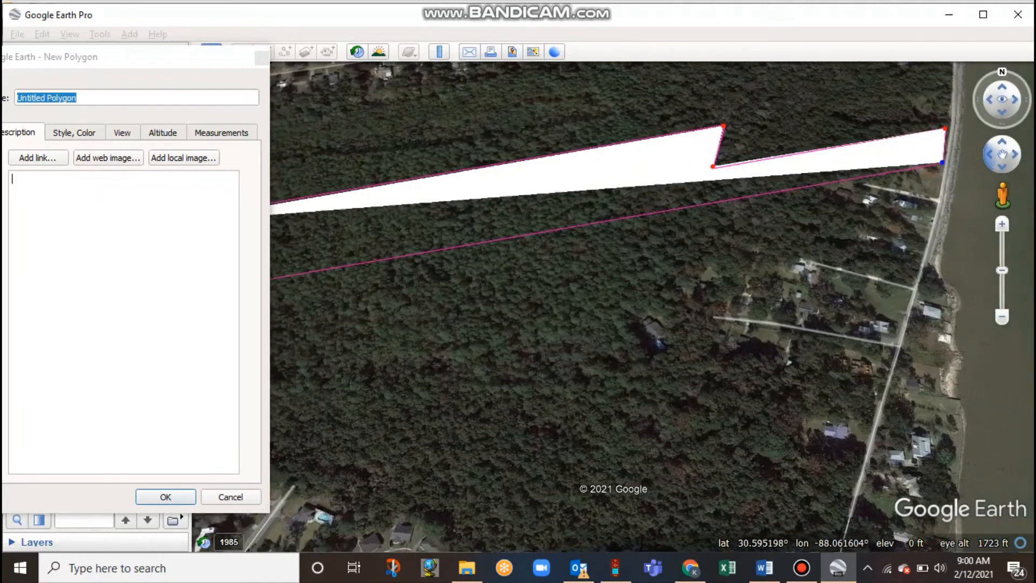
{"action": "left_click", "coordinate": [1002, 155]}
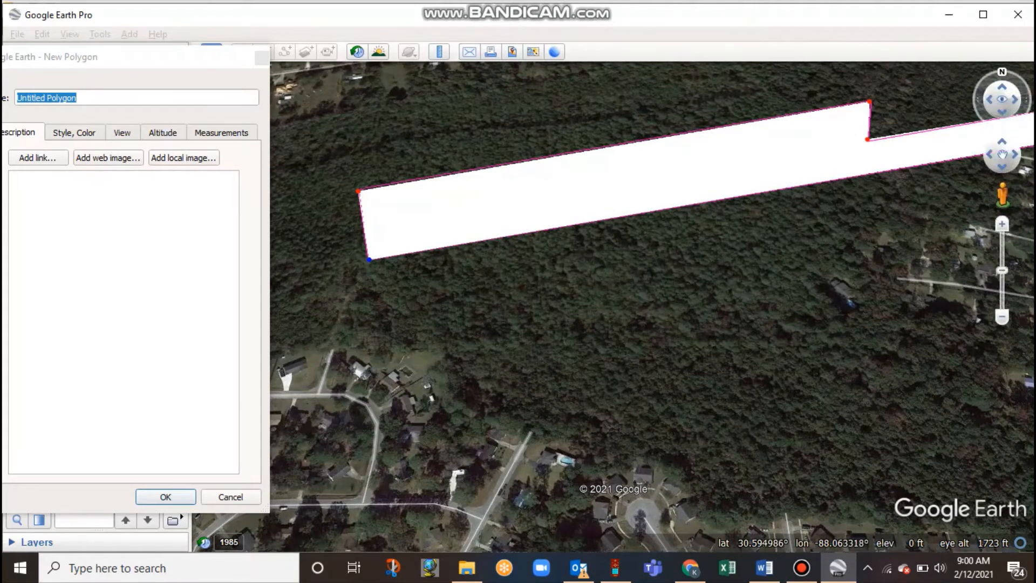
{"action": "left_click", "coordinate": [1000, 142]}
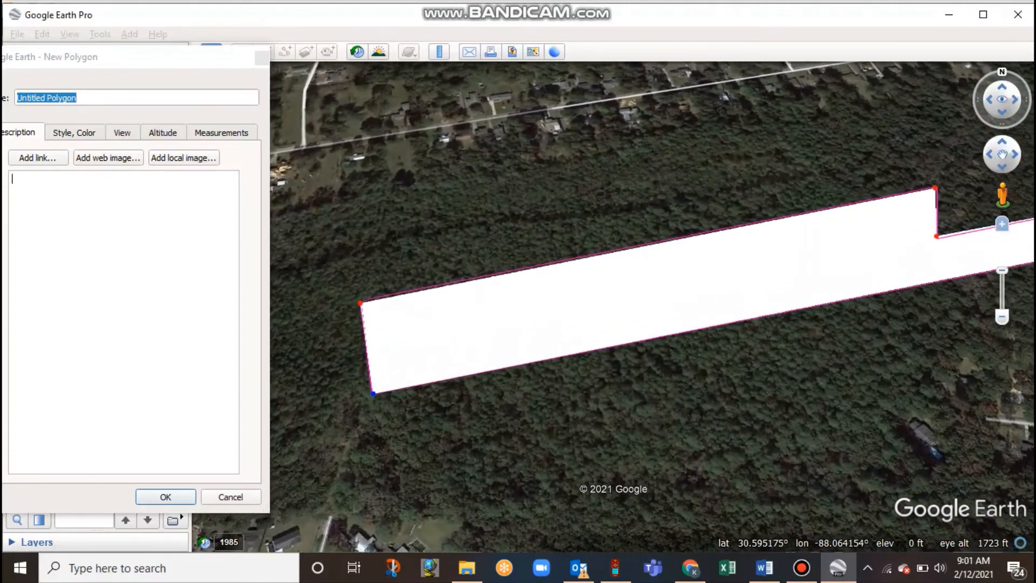
{"action": "left_click", "coordinate": [1003, 223]}
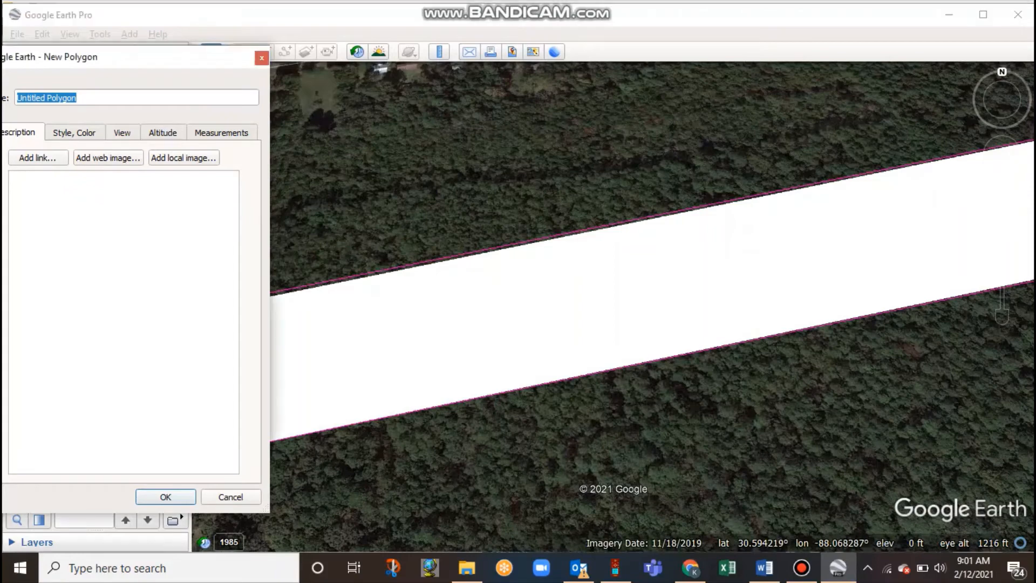
Step: Check the new polygon's perimeter and area measurements, with the area unit set to Acres
{"action": "left_click_drag", "start_coordinate": [121, 58], "coordinate": [611, 35]}
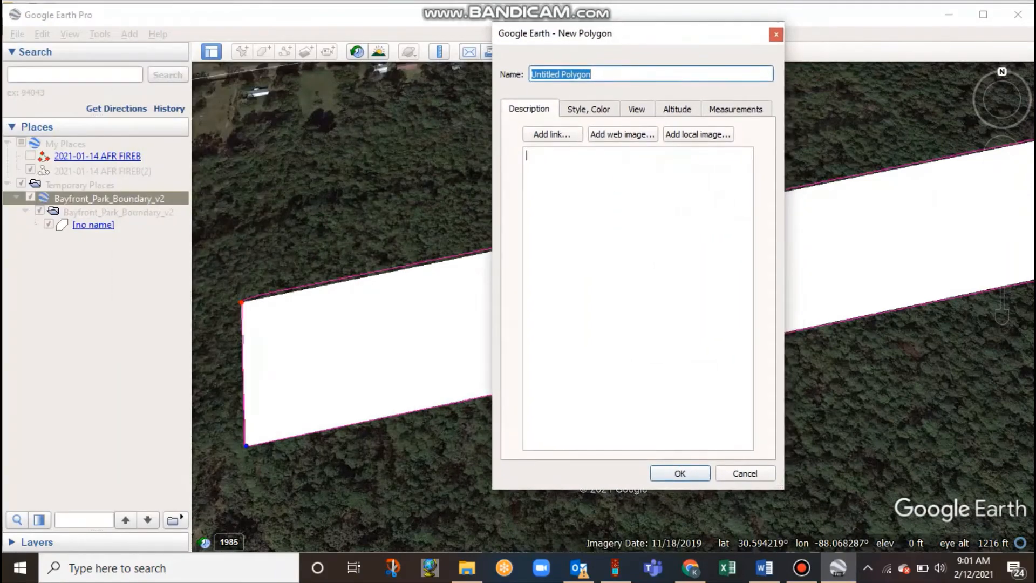
{"action": "left_click", "coordinate": [735, 108]}
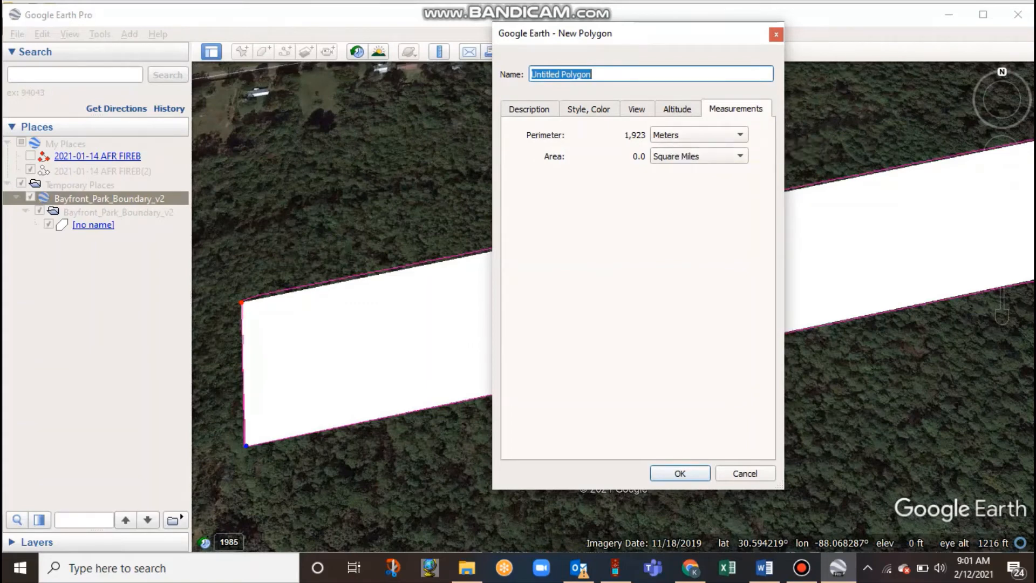
{"action": "left_click", "coordinate": [699, 156]}
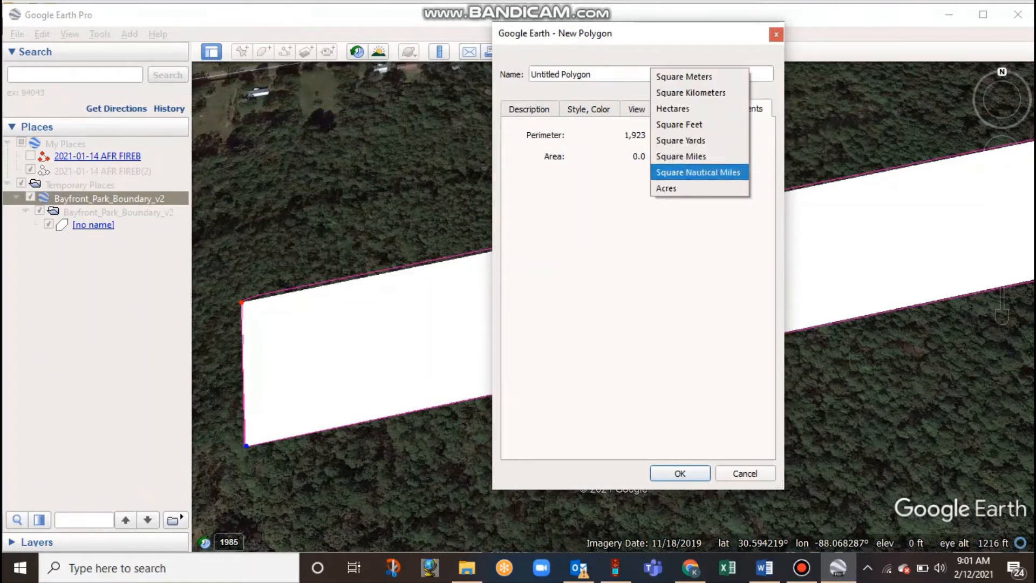
{"action": "left_click", "coordinate": [666, 188]}
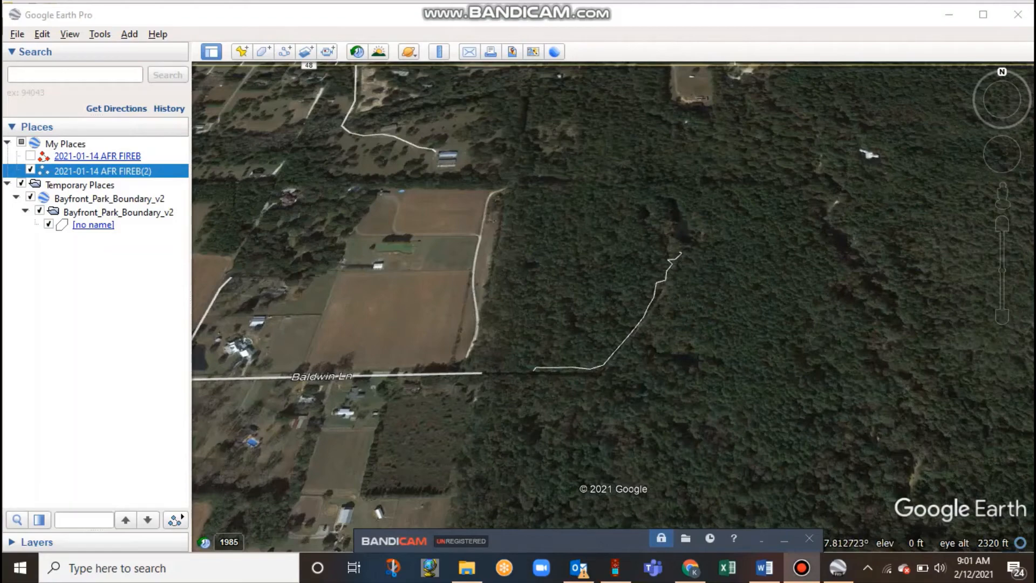
Step: Check the length measurement in the properties of the 2021-01-14 AFR FIREB(2) path, then close them
{"action": "right_click", "coordinate": [122, 171]}
{"action": "left_click", "coordinate": [162, 346]}
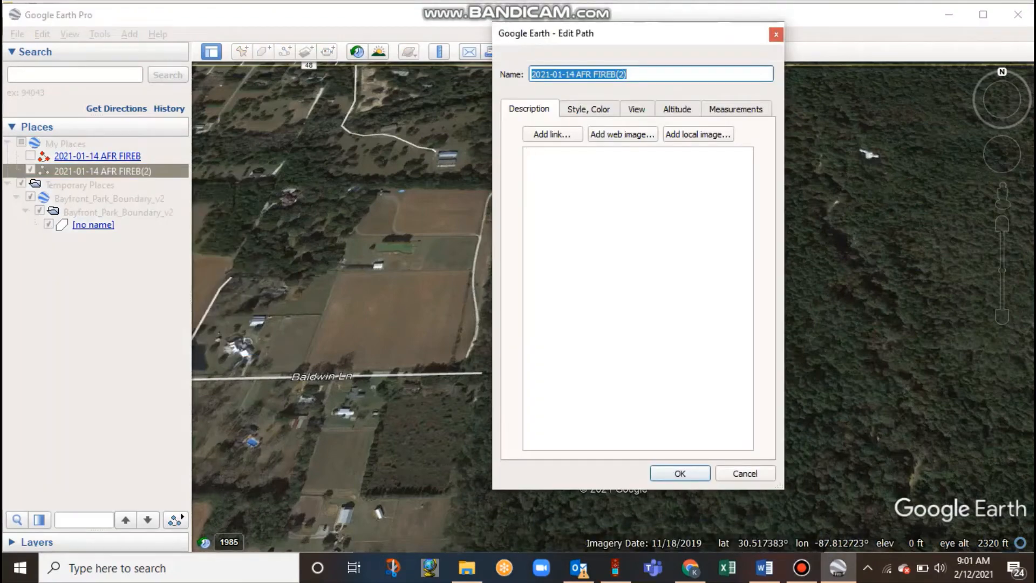
{"action": "left_click", "coordinate": [736, 109]}
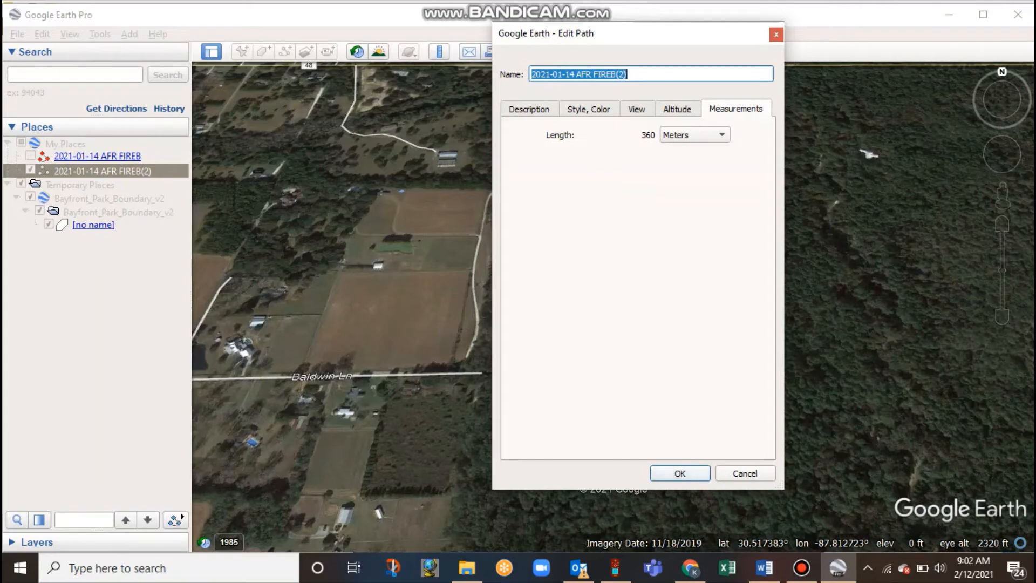
{"action": "key", "text": "Return"}
Step: Switch to Chrome and search Google for calculator in a new tab
{"action": "mouse_move", "coordinate": [690, 568]}
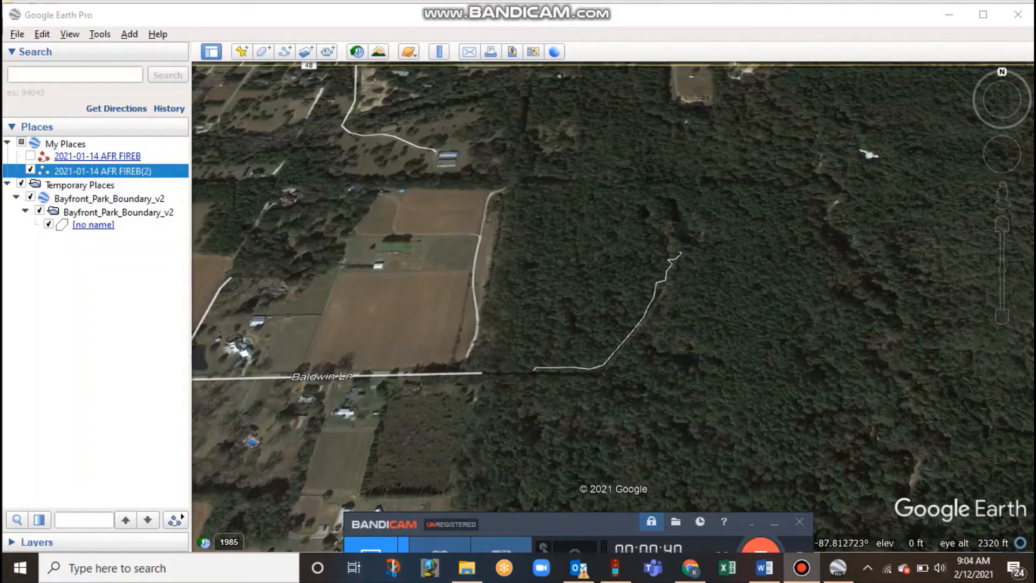
{"action": "left_click", "coordinate": [690, 568]}
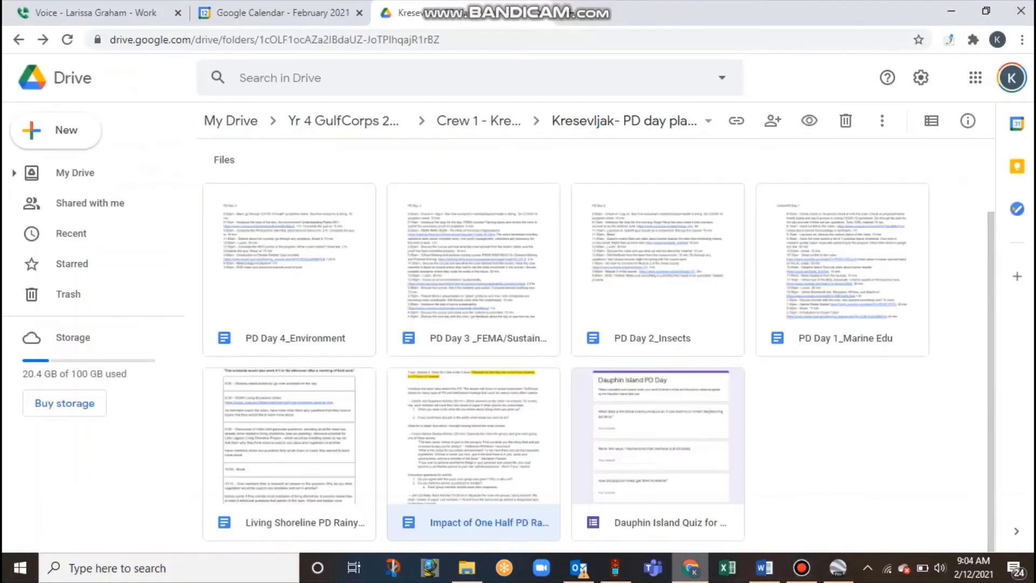
{"action": "key", "text": "ctrl+t"}
{"action": "type", "text": "calculator"}
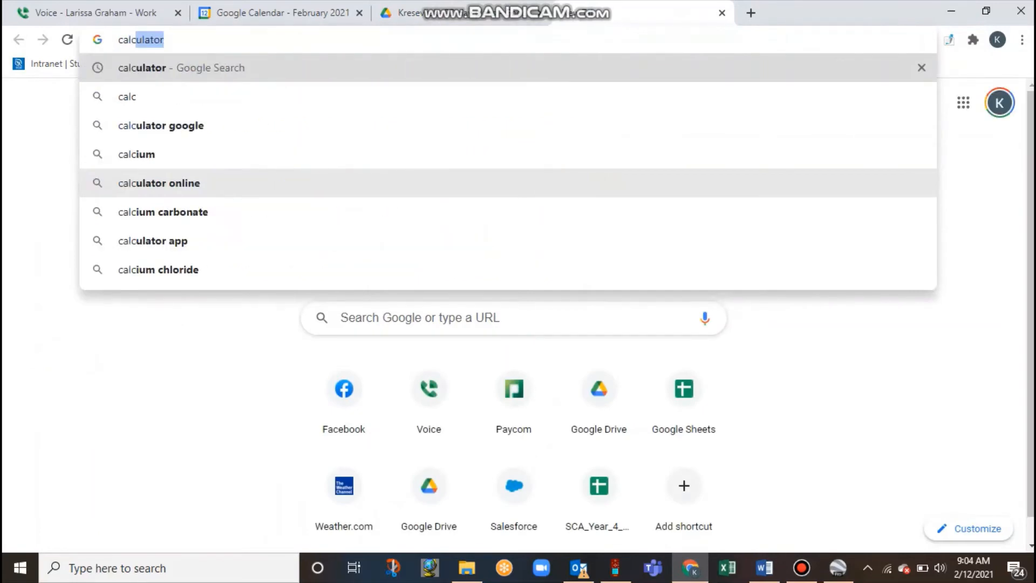
{"action": "key", "text": "Return"}
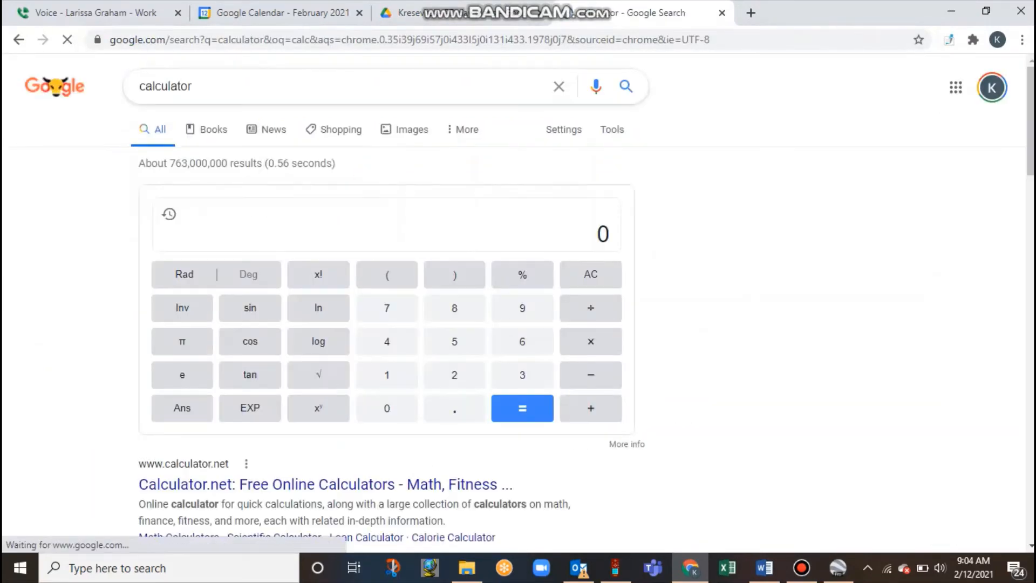
Step: Multiply the 360 m path length by 6 in the Google calculator
{"action": "left_click", "coordinate": [191, 86]}
{"action": "key", "text": "ctrl+a"}
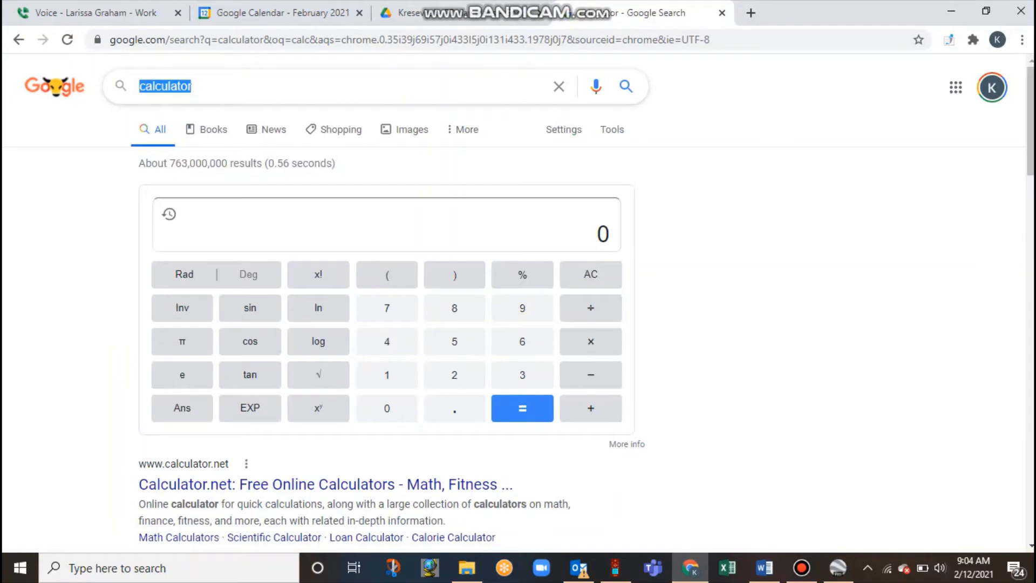
{"action": "left_click", "coordinate": [387, 225]}
{"action": "type", "text": "360*6"}
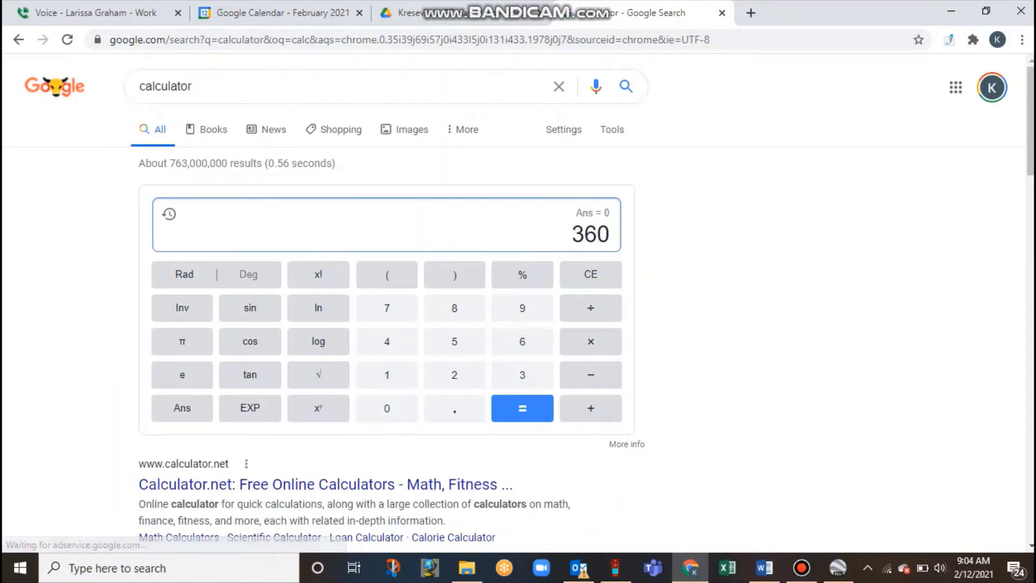
{"action": "key", "text": "Return"}
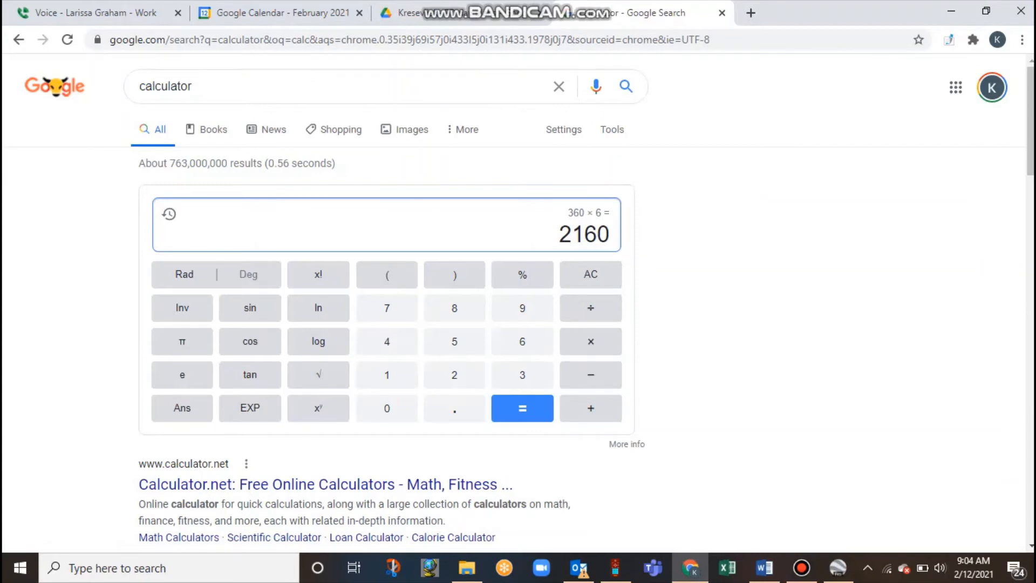
Step: Replace the search with 2160 sq m to acres to convert the treated area
{"action": "left_click_drag", "start_coordinate": [186, 87], "coordinate": [22, 82]}
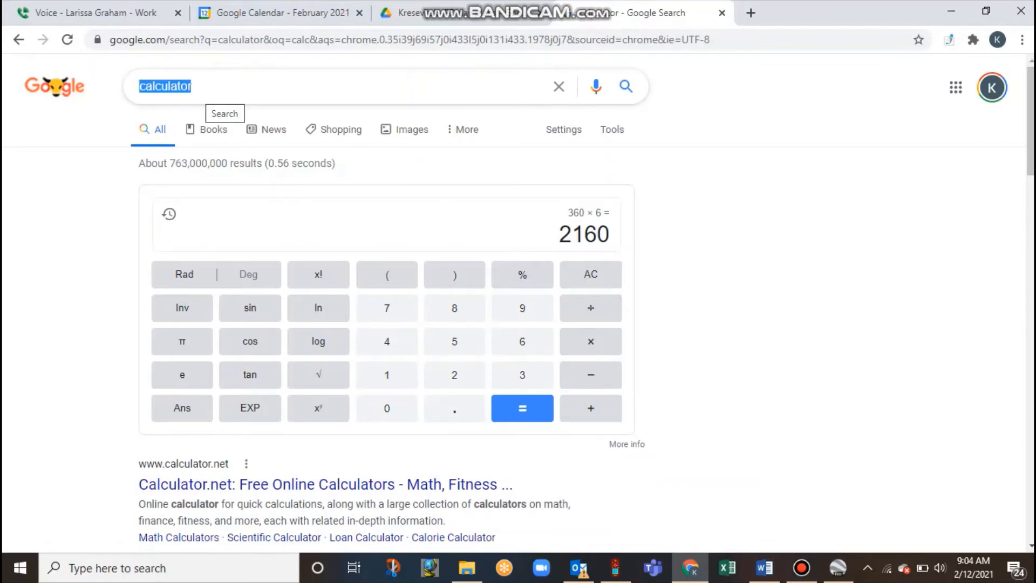
{"action": "key", "text": "BackSpace"}
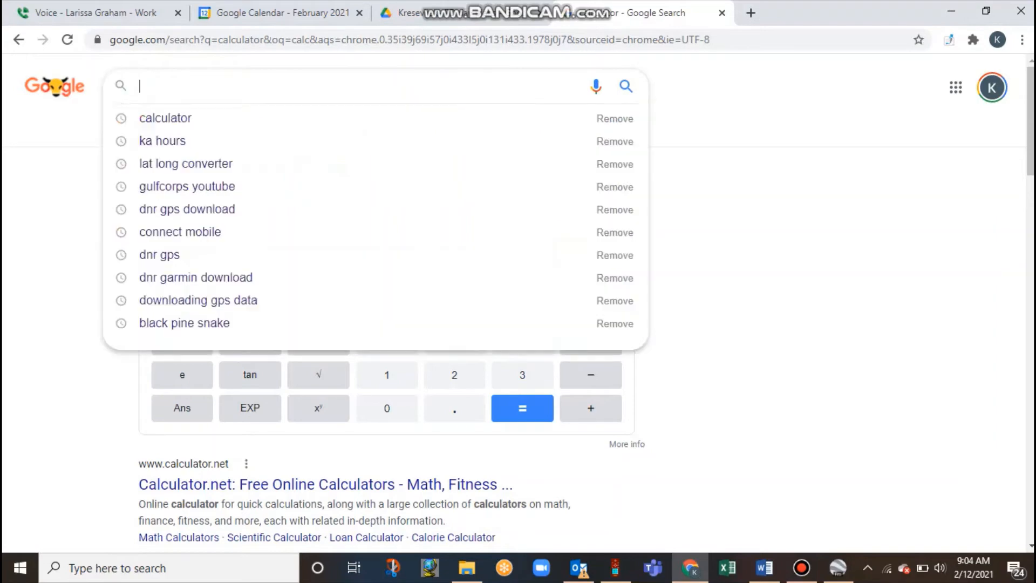
{"action": "type", "text": "2160 "}
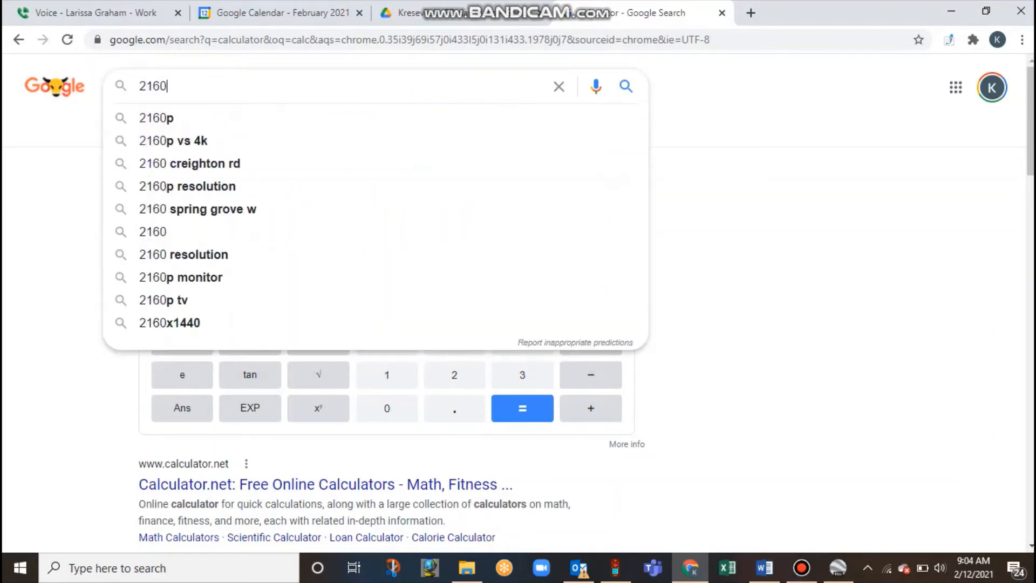
{"action": "type", "text": "sq m"}
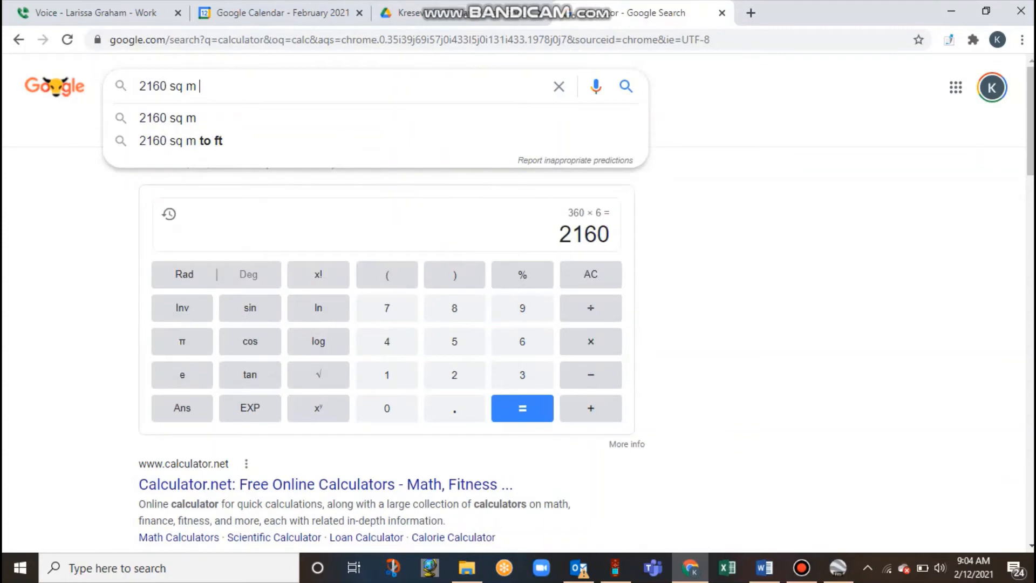
{"action": "type", "text": " to acres"}
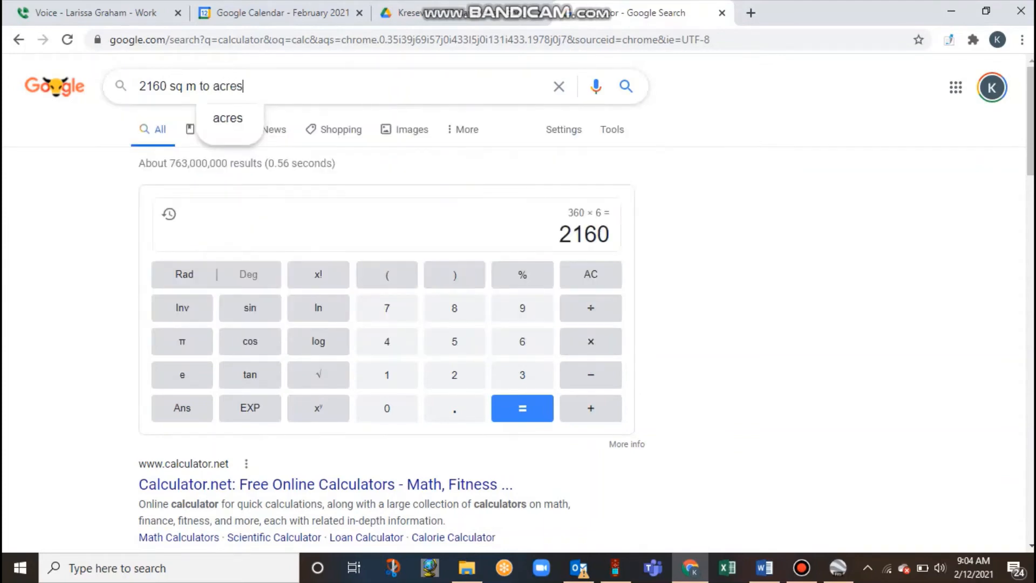
{"action": "key", "text": "Return"}
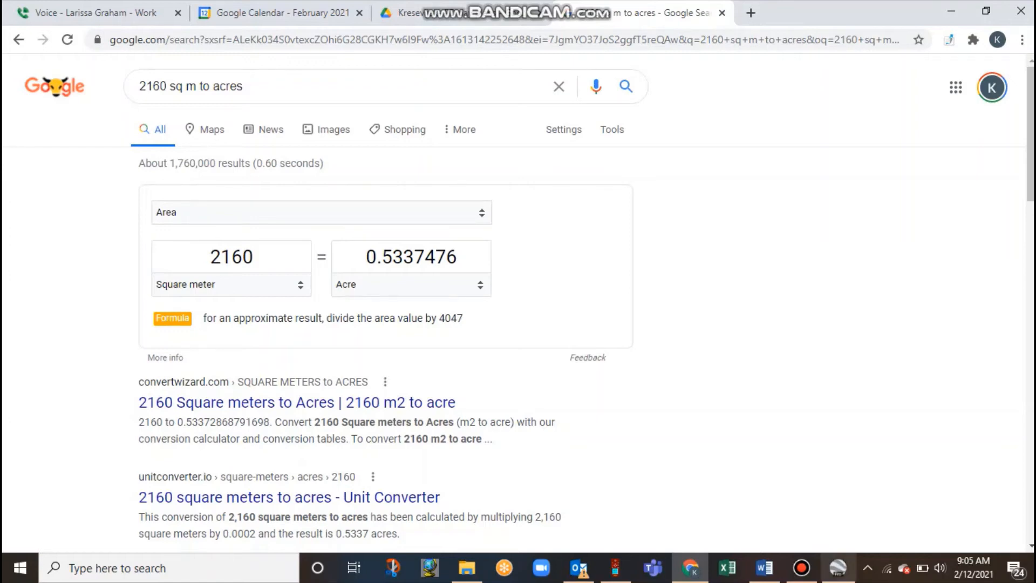
{"action": "mouse_move", "coordinate": [802, 568]}
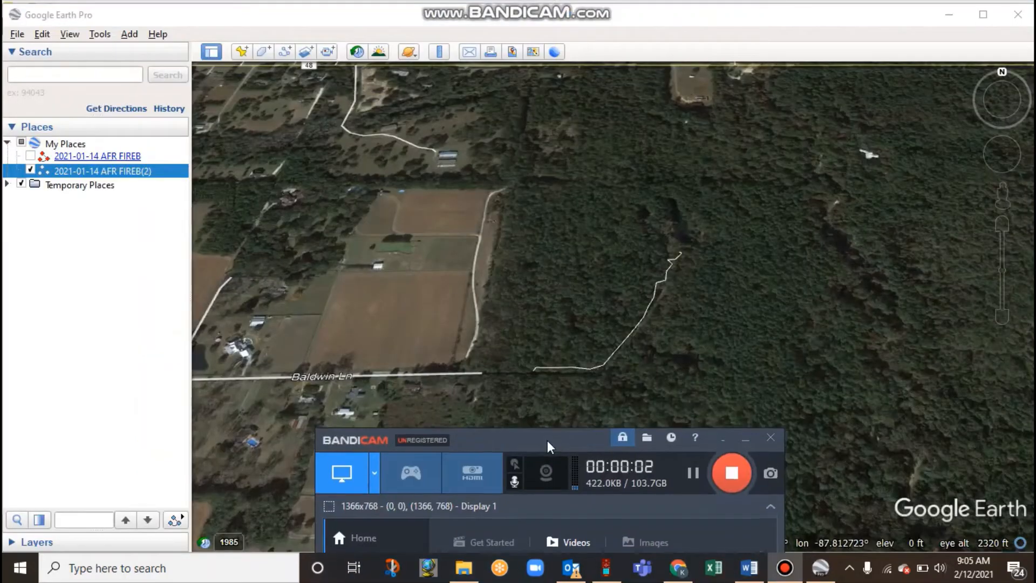
{"action": "left_click_drag", "start_coordinate": [547, 441], "coordinate": [571, 533]}
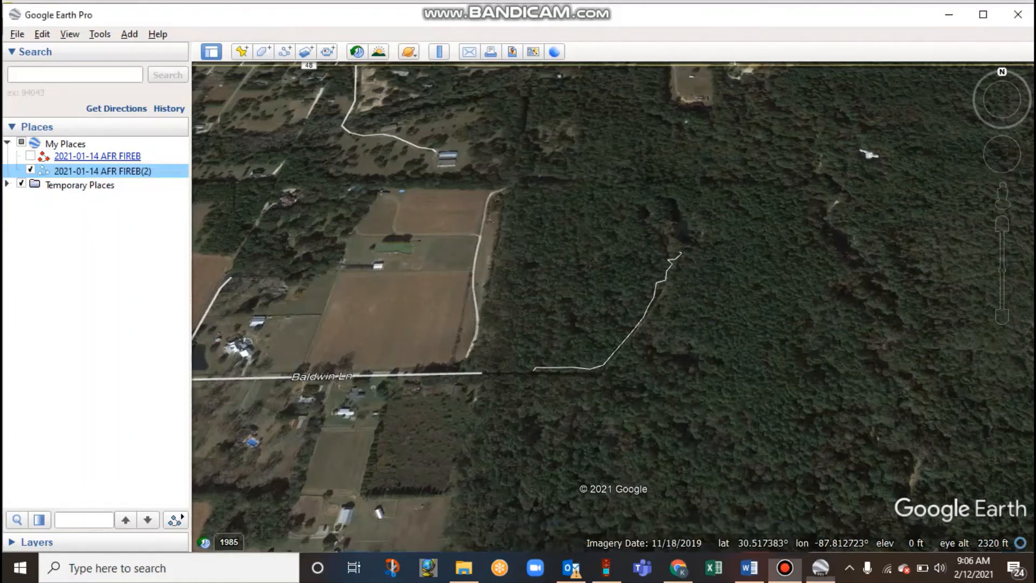
Step: Save the 2021-01-14 AFR FIREB(2) path as a Kml file in the Sites folder, keeping its file name
{"action": "right_click", "coordinate": [68, 171]}
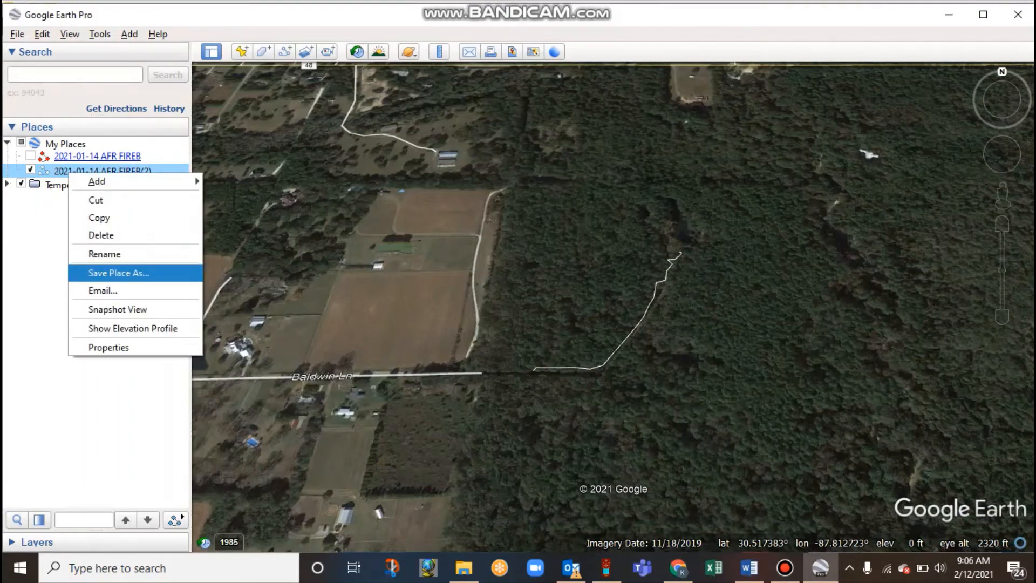
{"action": "left_click", "coordinate": [119, 273]}
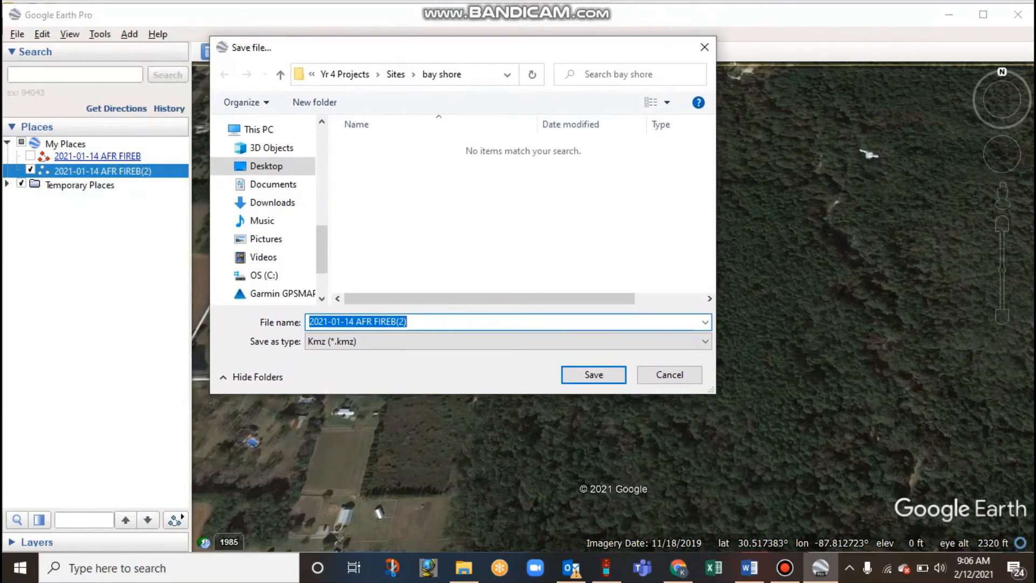
{"action": "left_click", "coordinate": [396, 73]}
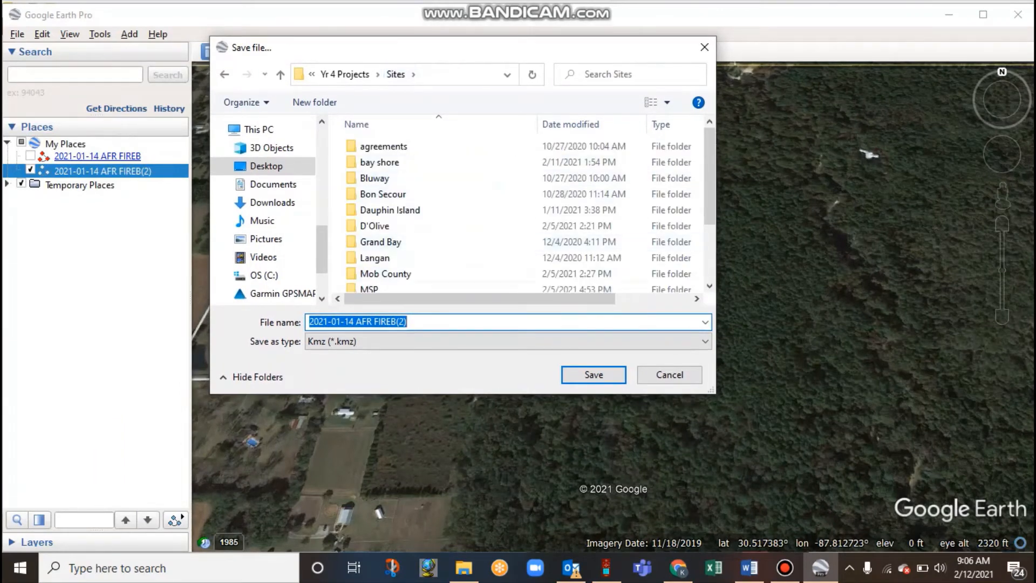
{"action": "left_click", "coordinate": [507, 341]}
{"action": "left_click", "coordinate": [334, 362]}
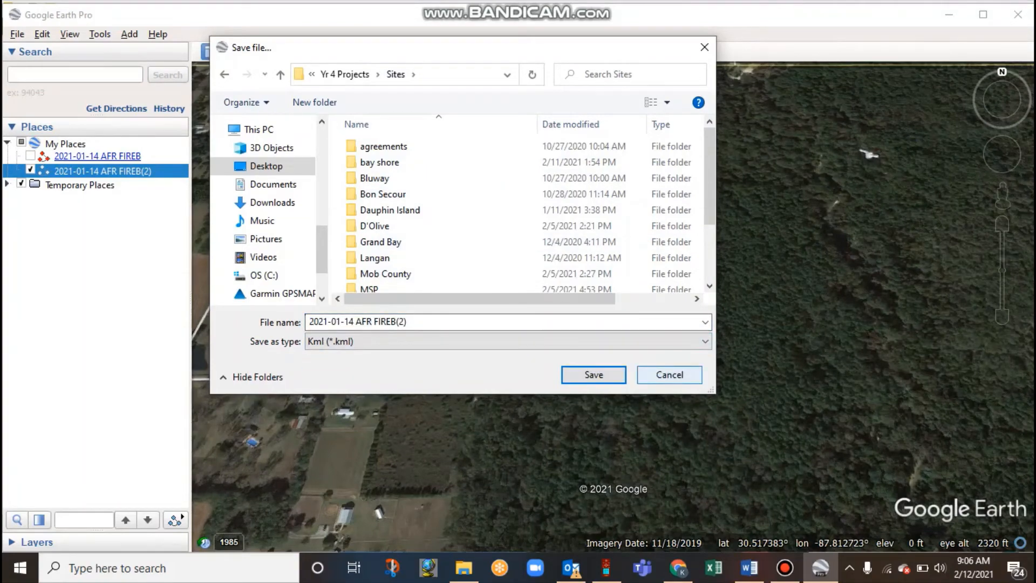
{"action": "left_click", "coordinate": [669, 374]}
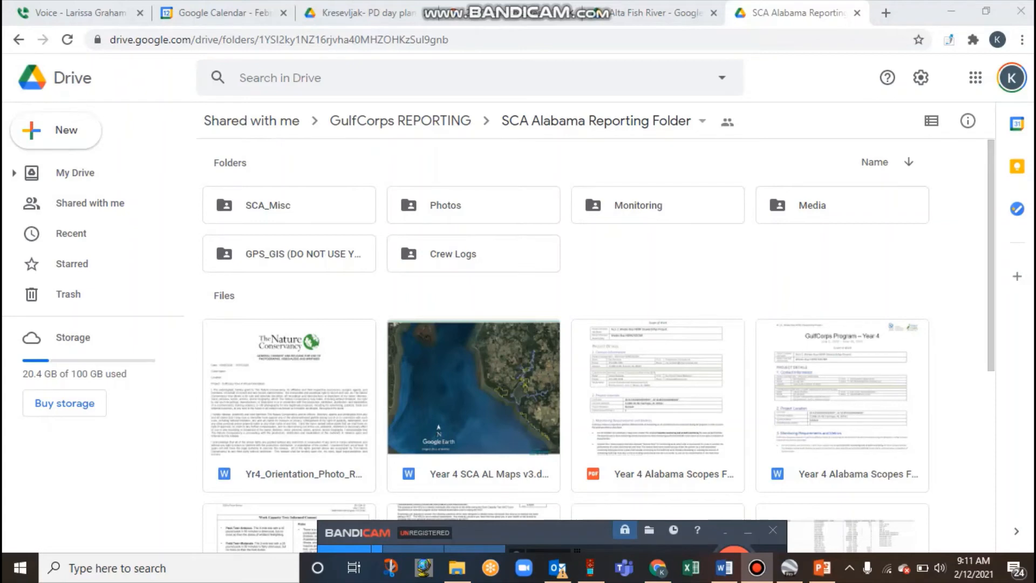
Step: In Google Drive, open the Alta Fish River folder under Monitoring, Year4_SCA, AL1-2, Activity 4: Prescribed Fire & Fire Preparation
{"action": "double_click", "coordinate": [657, 205]}
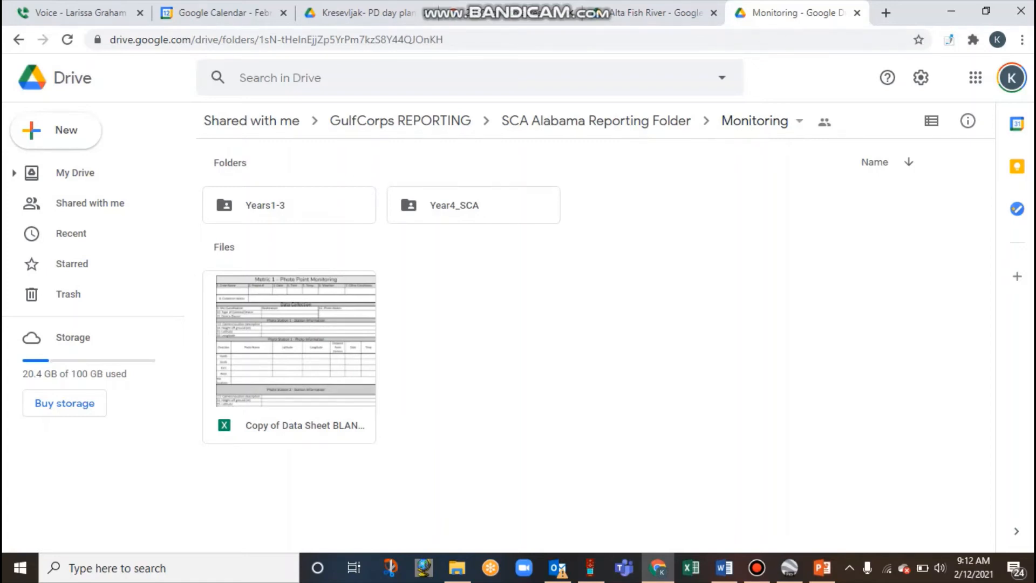
{"action": "double_click", "coordinate": [486, 208]}
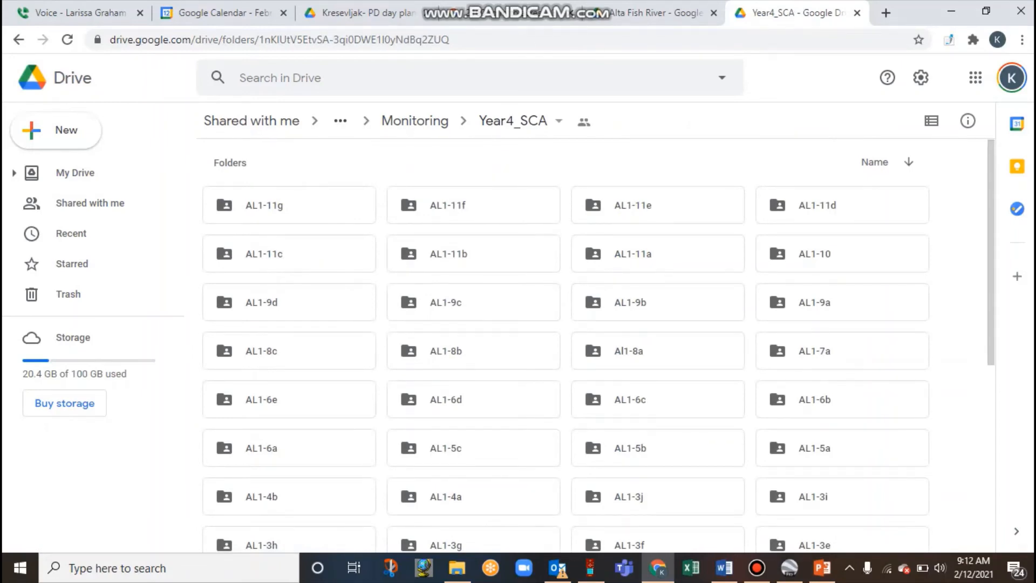
{"action": "scroll", "coordinate": [489, 176], "scroll_direction": "down", "scroll_amount": 3}
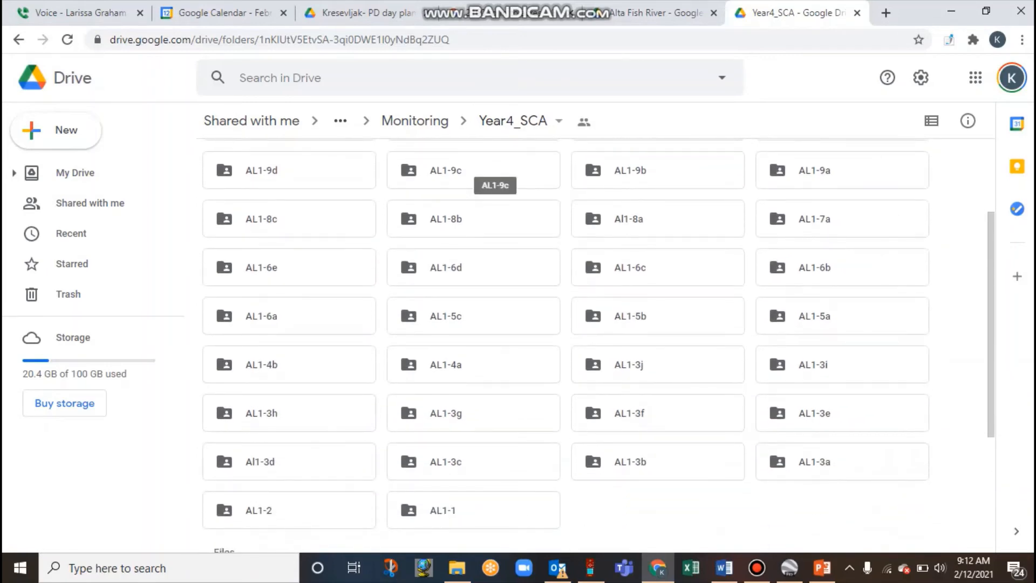
{"action": "scroll", "coordinate": [489, 175], "scroll_direction": "down", "scroll_amount": 2}
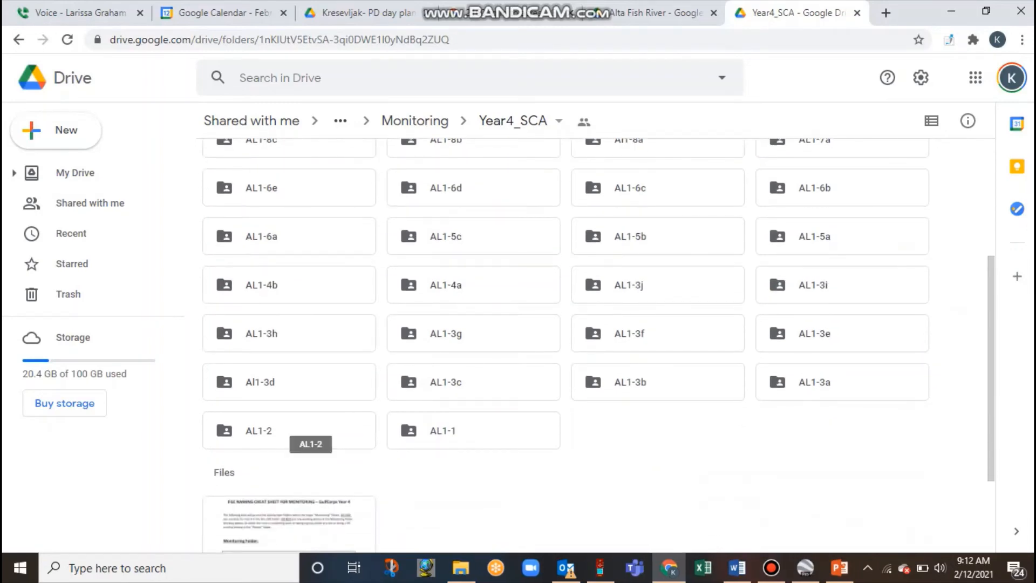
{"action": "double_click", "coordinate": [311, 432]}
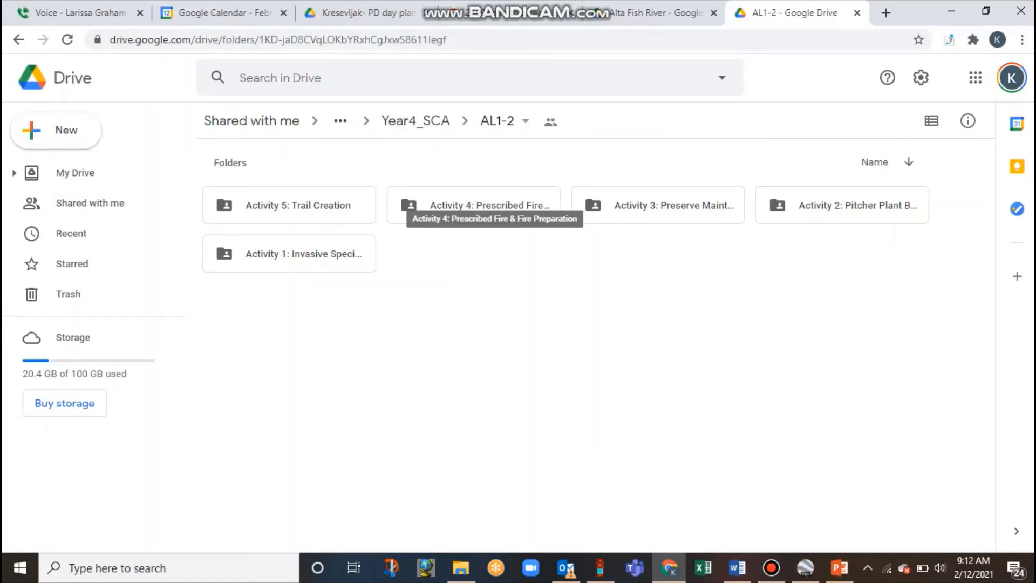
{"action": "double_click", "coordinate": [480, 205]}
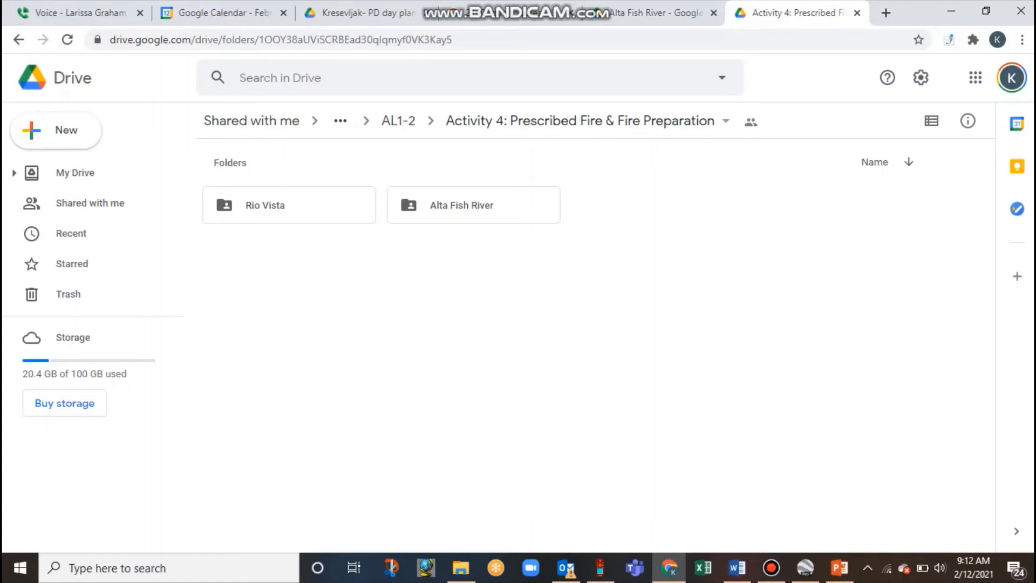
{"action": "double_click", "coordinate": [473, 205]}
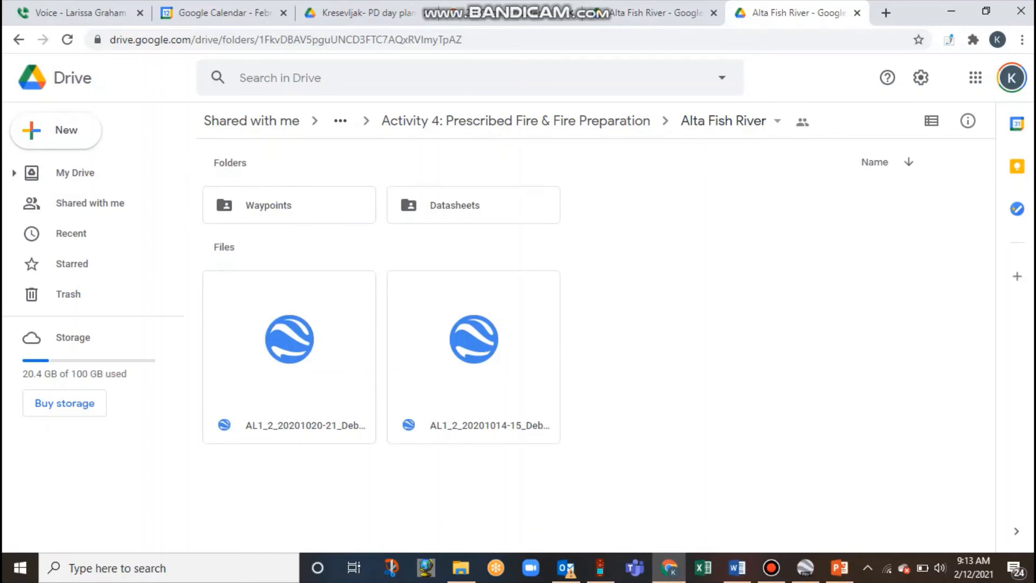
Step: Upload the 2021-01-14 AFR FIREB(2) KML file from the Sites folder into the Alta Fish River folder
{"action": "left_click", "coordinate": [55, 130]}
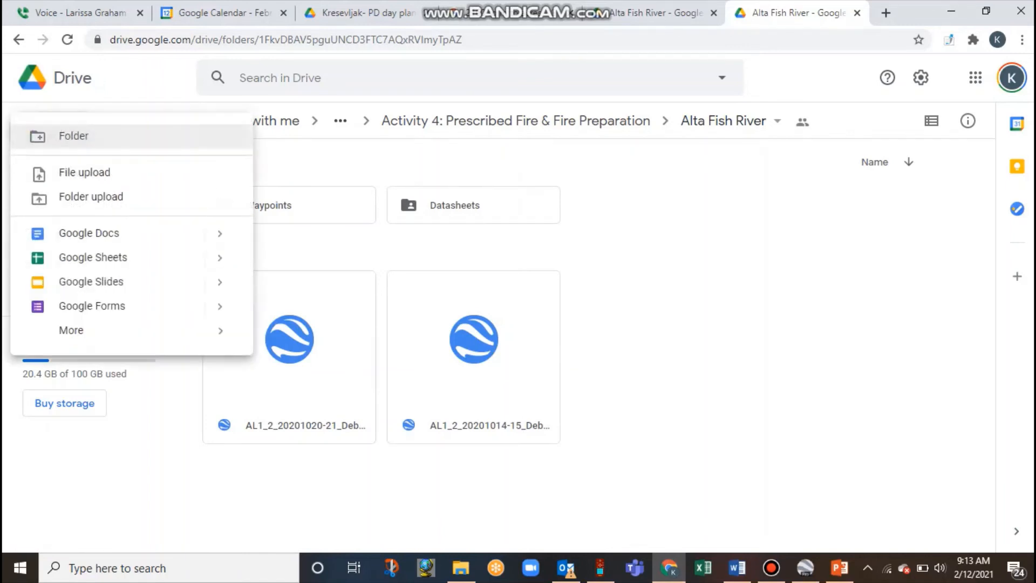
{"action": "left_click", "coordinate": [84, 170]}
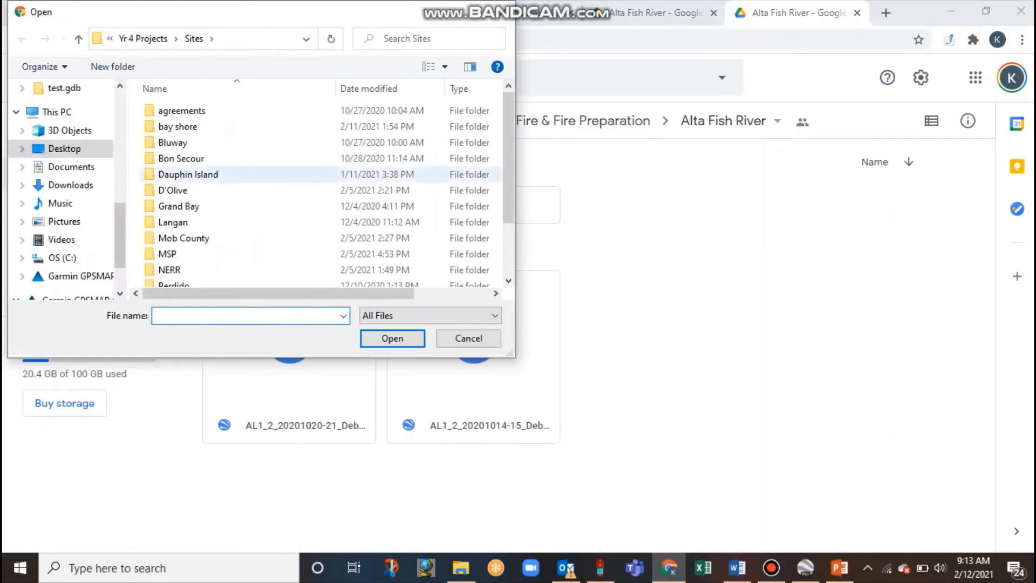
{"action": "scroll", "coordinate": [216, 213], "scroll_direction": "down", "scroll_amount": 2}
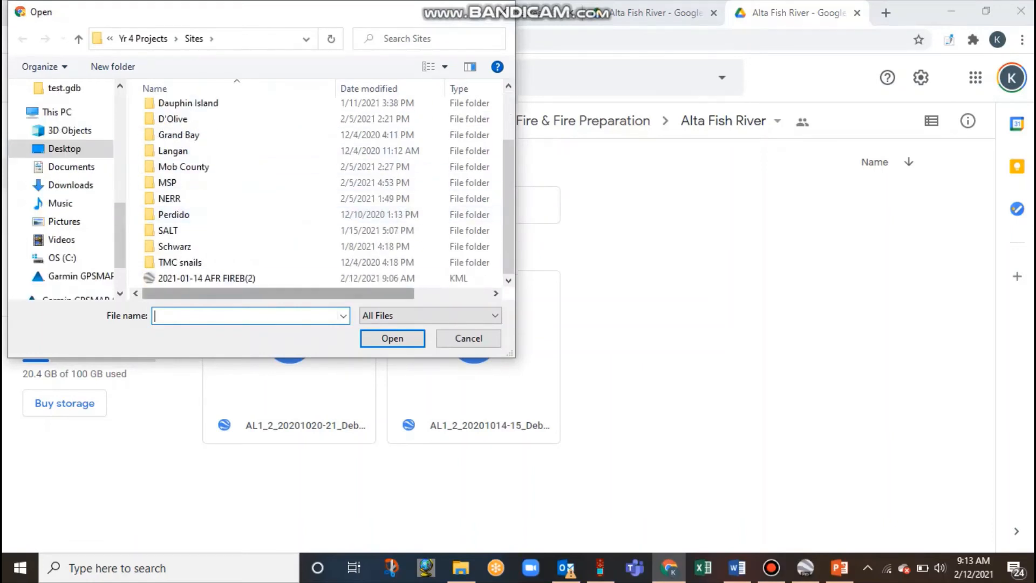
{"action": "left_click", "coordinate": [243, 279]}
{"action": "left_click", "coordinate": [392, 338]}
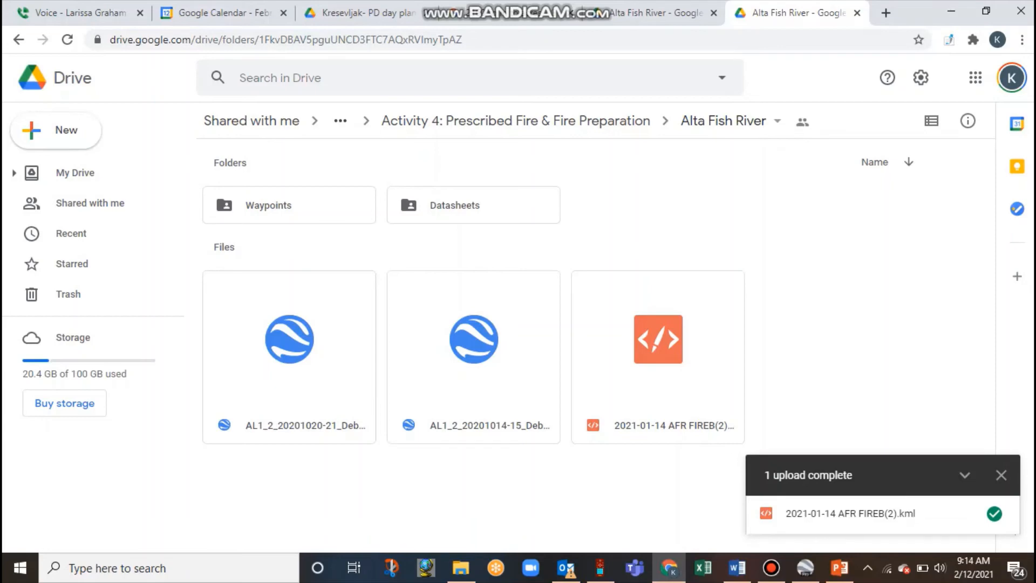
Step: Go back up to the Year4_SCA monitoring folder and locate the Yr4 File Naming Cheat Sheet for Monitoring Data
{"action": "left_click", "coordinate": [516, 120]}
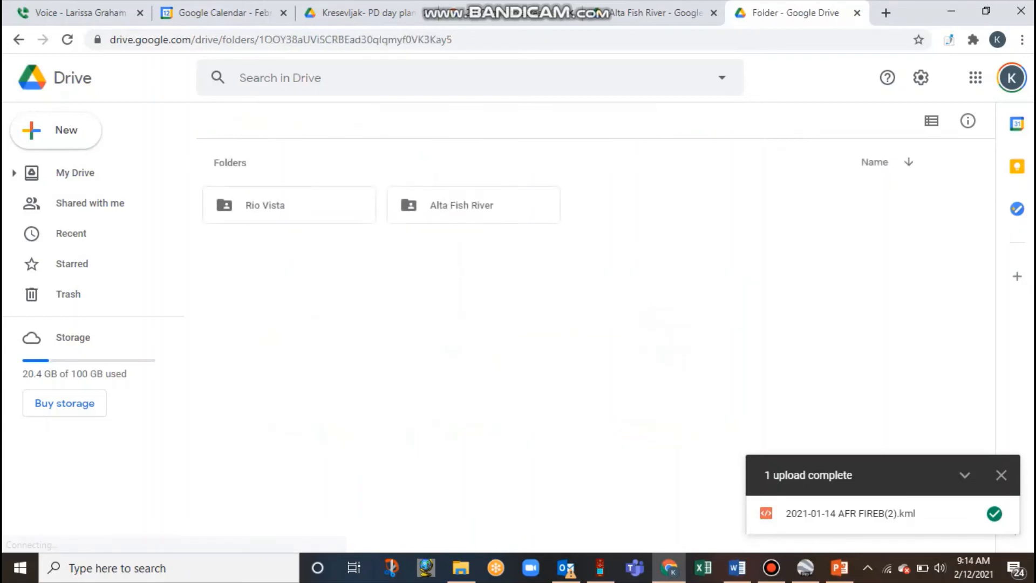
{"action": "left_click", "coordinate": [398, 120]}
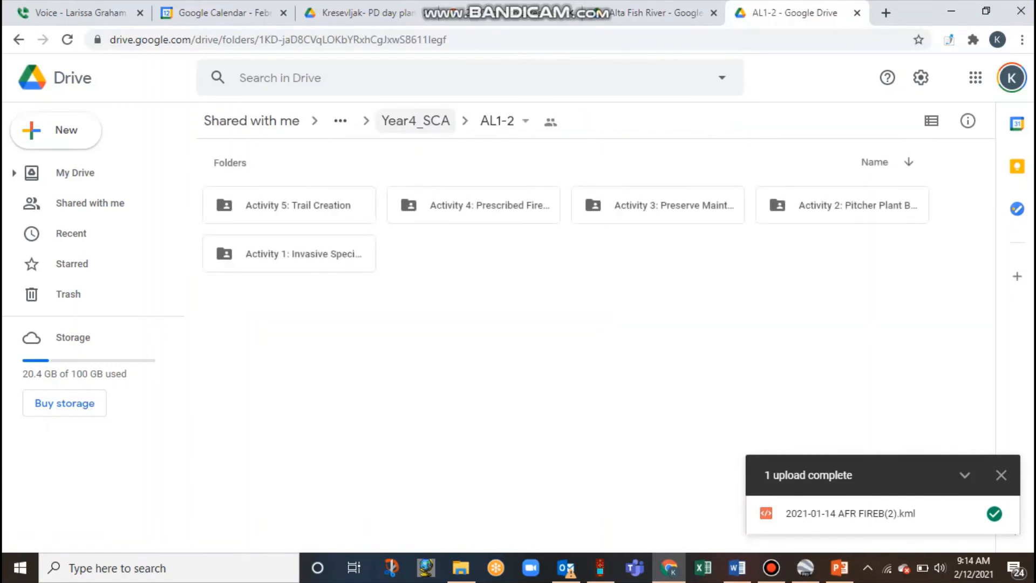
{"action": "left_click", "coordinate": [415, 120]}
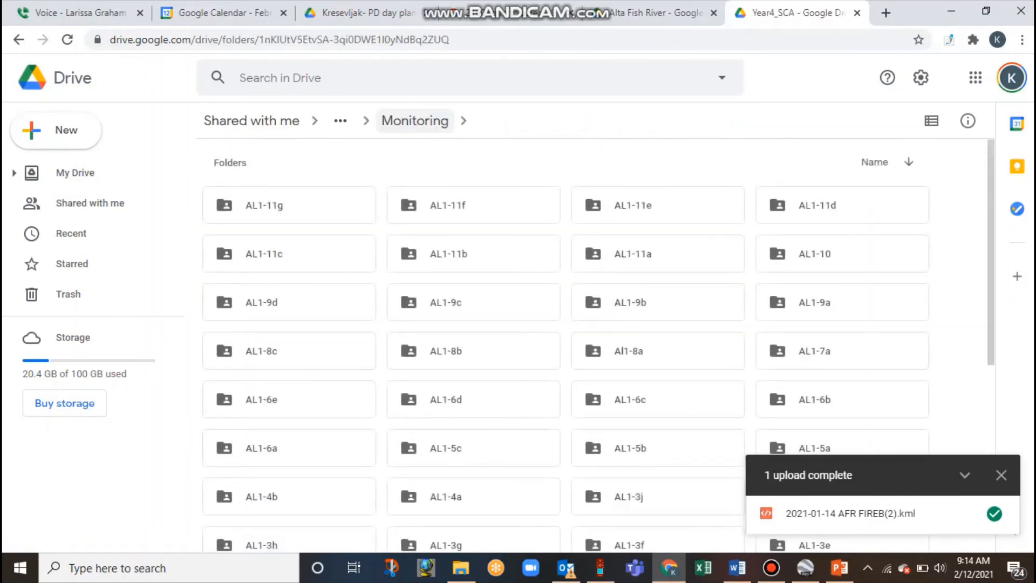
{"action": "left_click", "coordinate": [415, 120]}
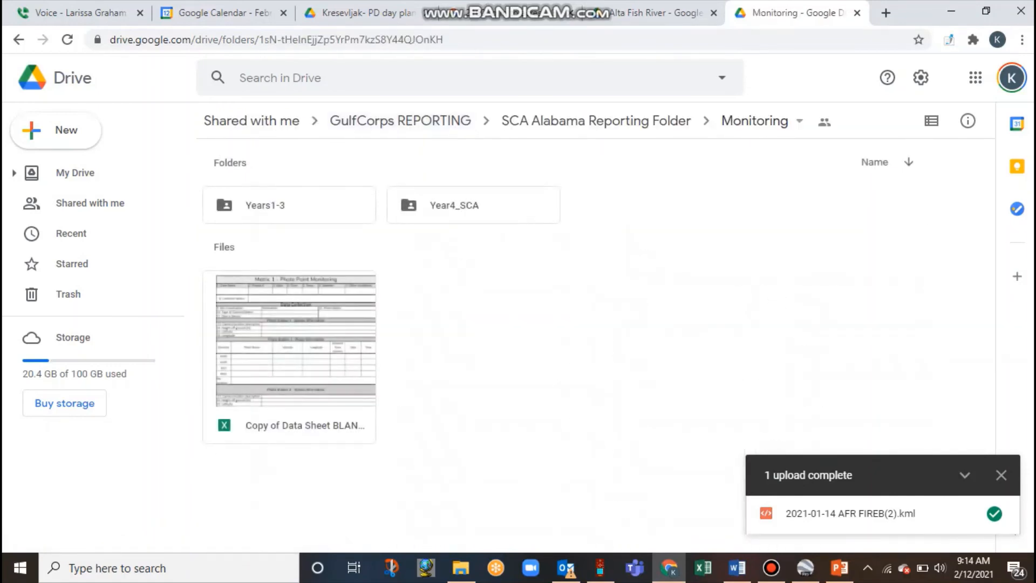
{"action": "double_click", "coordinate": [455, 205]}
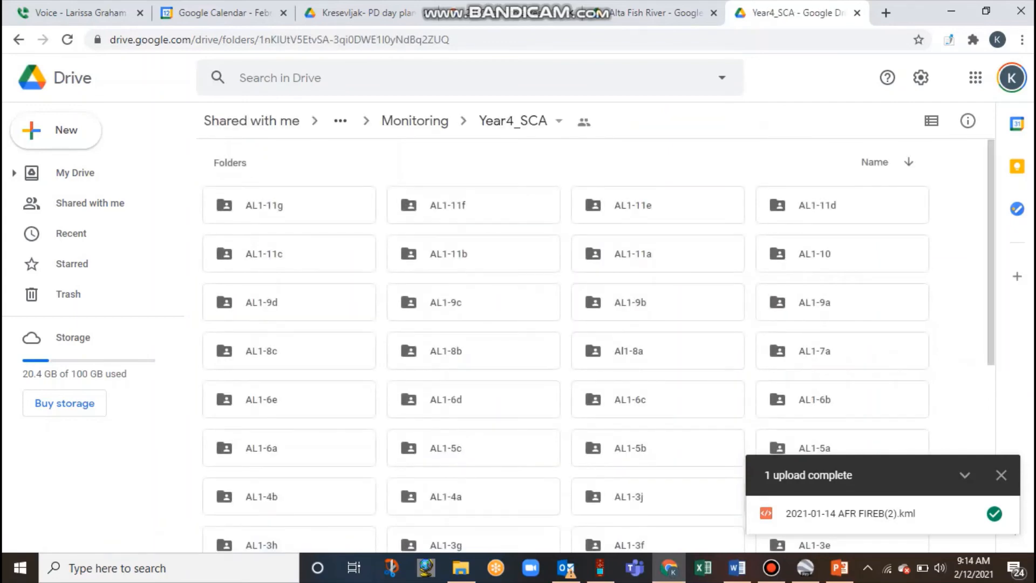
{"action": "scroll", "coordinate": [593, 345], "scroll_direction": "down", "scroll_amount": 6}
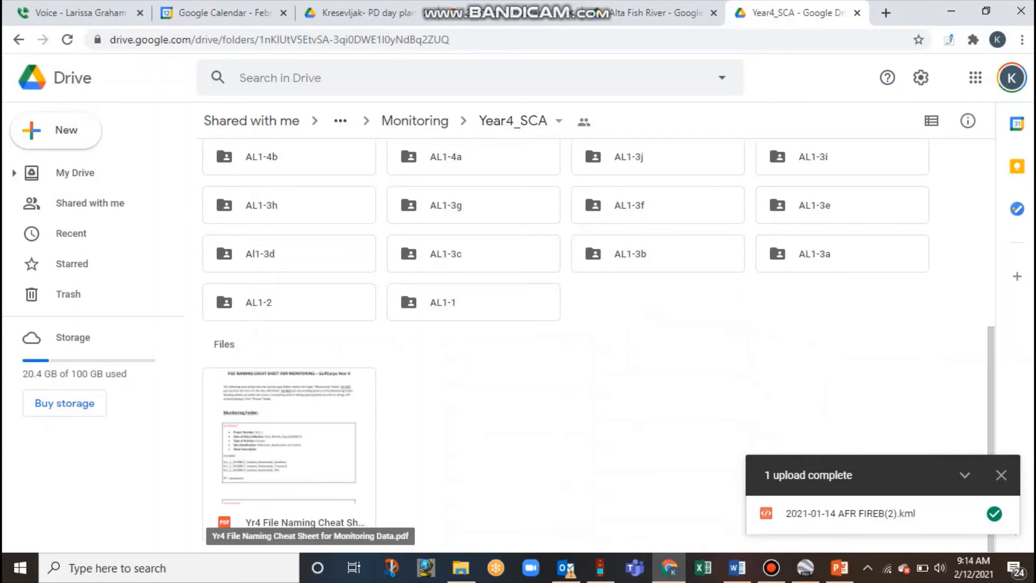
{"action": "scroll", "coordinate": [594, 345], "scroll_direction": "up", "scroll_amount": 6}
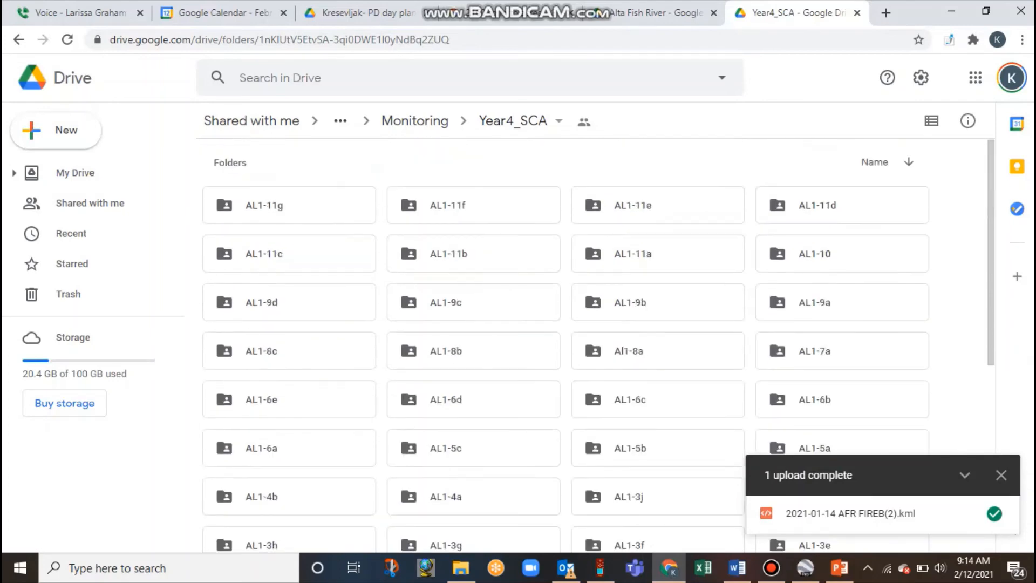
{"action": "scroll", "coordinate": [594, 346], "scroll_direction": "down", "scroll_amount": 6}
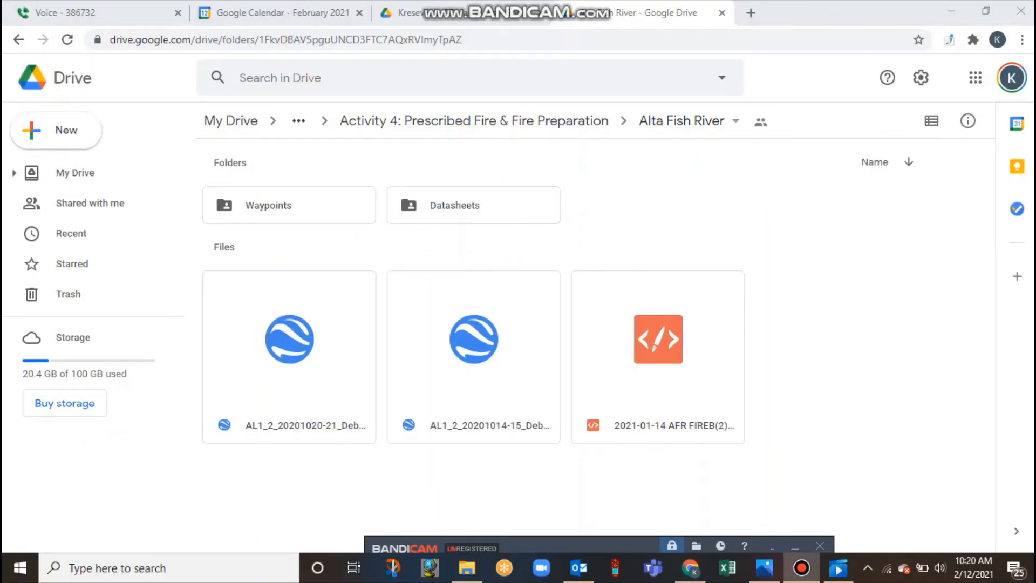
Step: Rename the uploaded 2021-01-14 AFR FIREB(2).kml file in the Alta Fish River folder as AL1_2_20210114_FirePrep_Length
{"action": "right_click", "coordinate": [654, 378]}
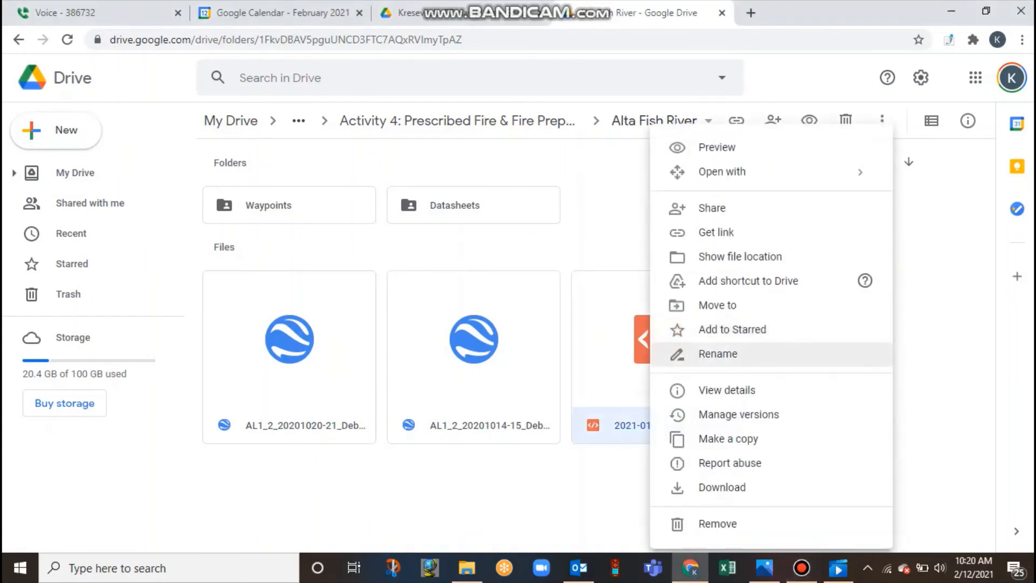
{"action": "left_click", "coordinate": [718, 354]}
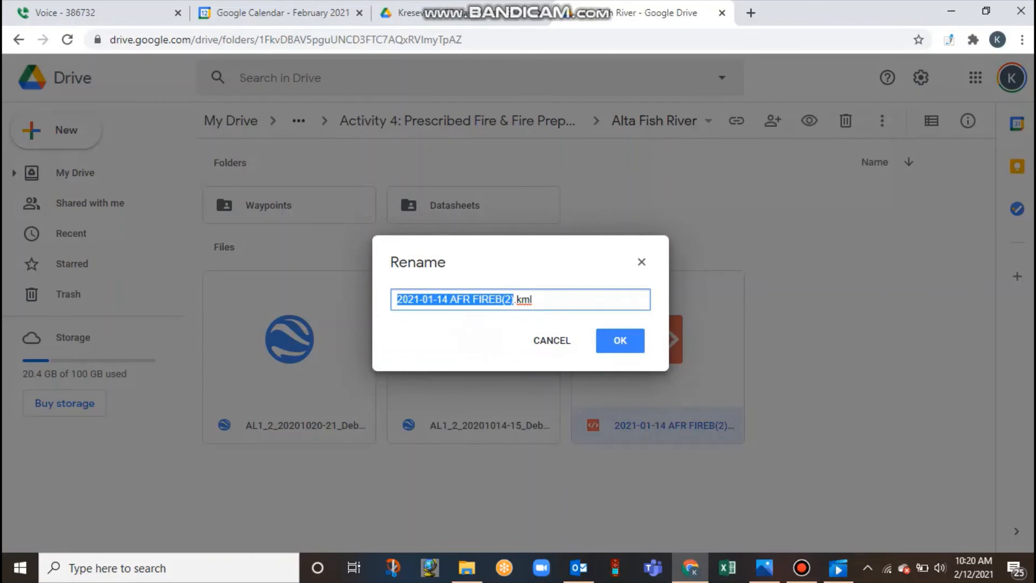
{"action": "key", "text": "ctrl+a"}
{"action": "type", "text": "Al"}
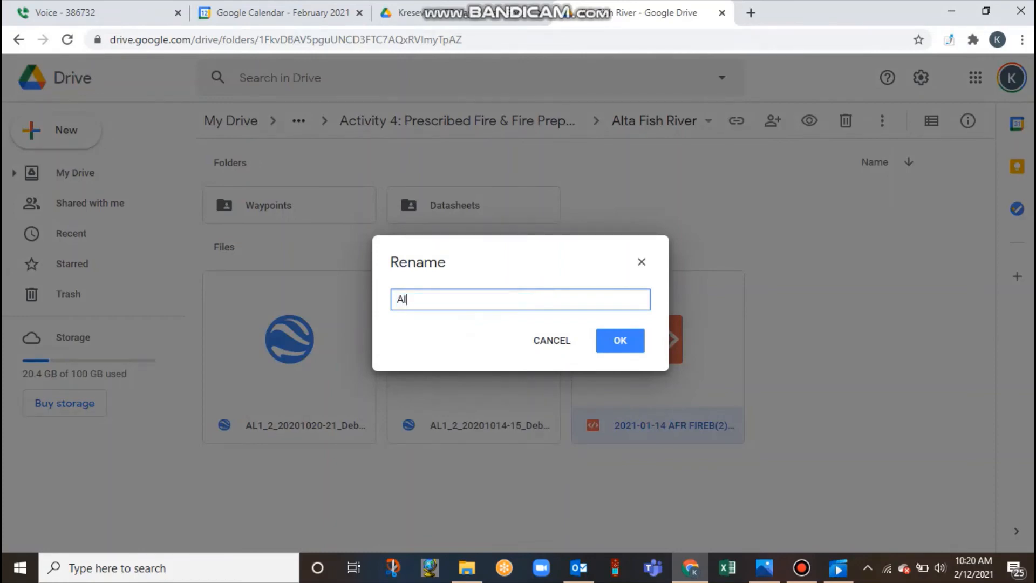
{"action": "type", "text": "L1_2_20210114_FirePrep"}
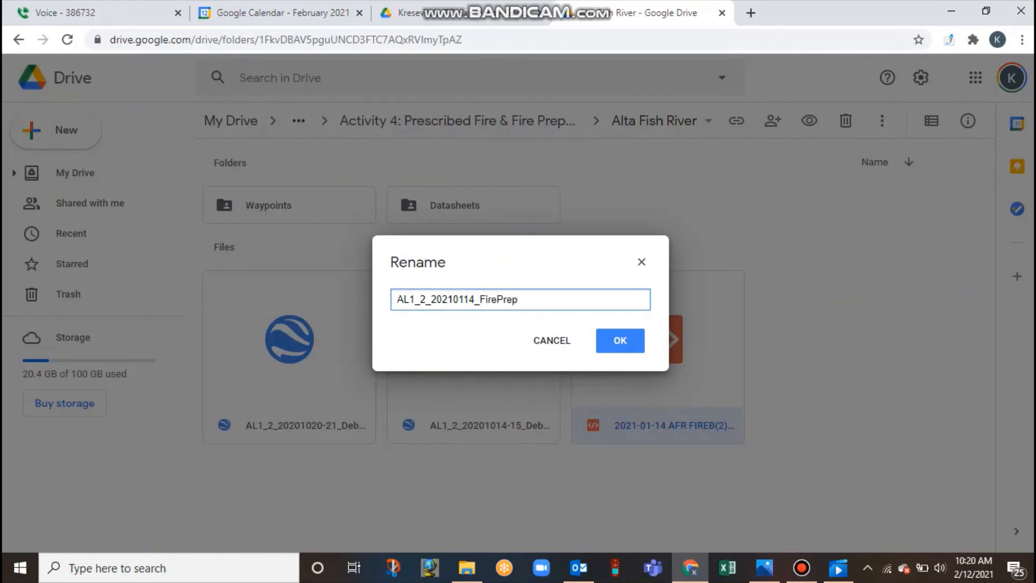
{"action": "type", "text": "_Length"}
{"action": "key", "text": "Return"}
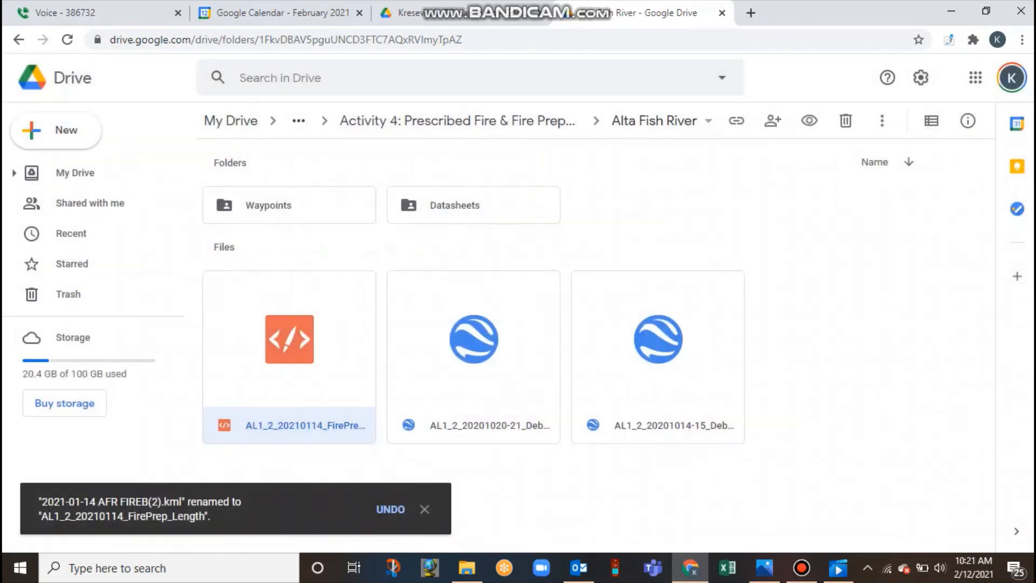